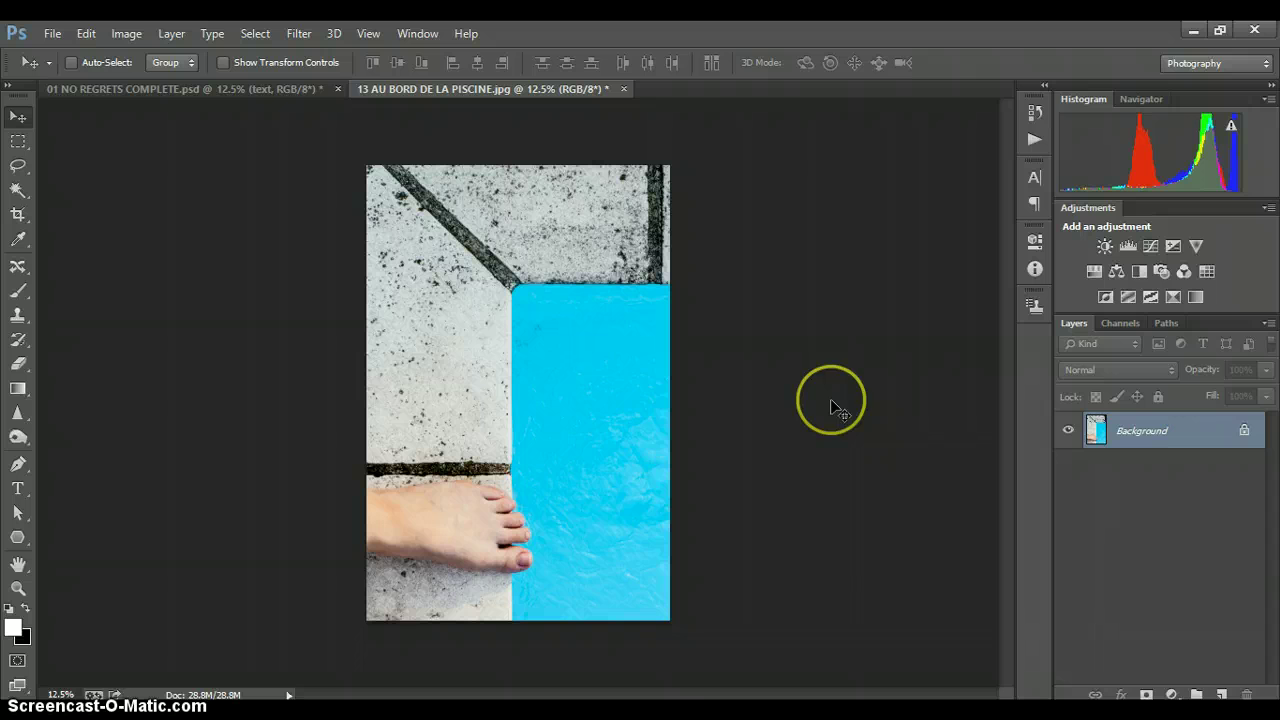
# - Switch to the 01 NO REGRETS COMPLETE.psd document, clear its selection and examine the finished poster design
pyautogui.click(257, 89)
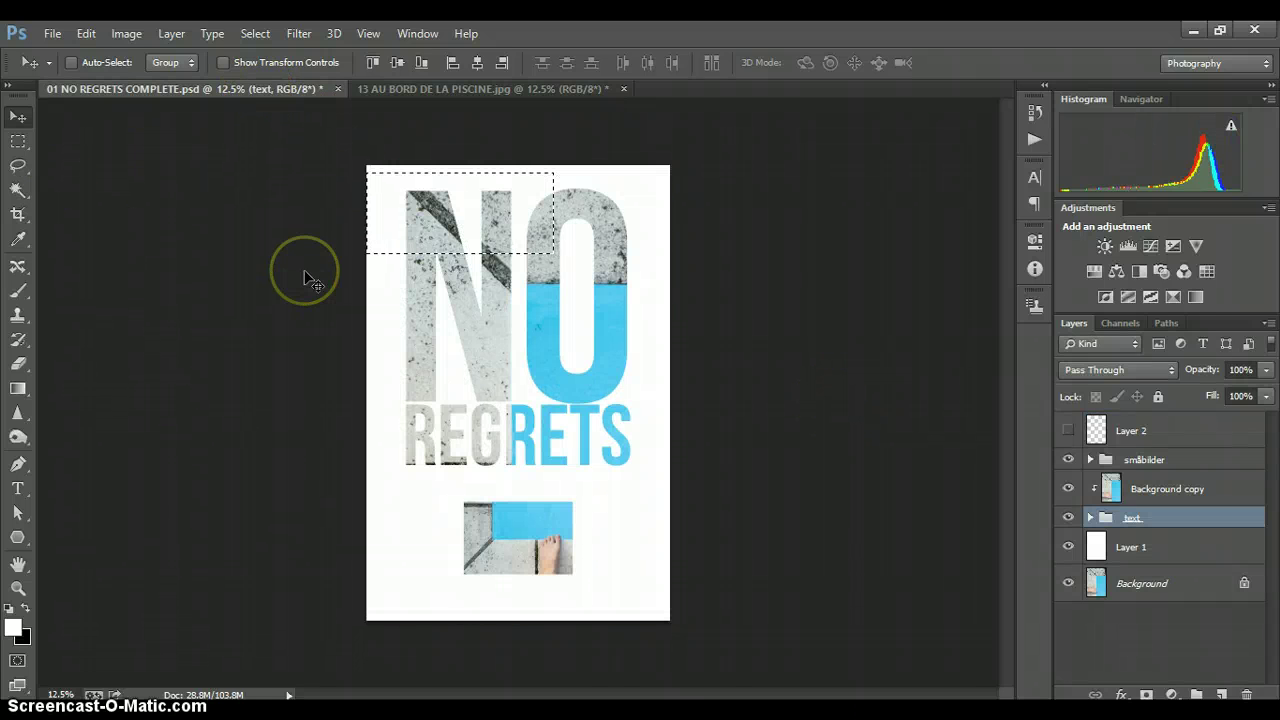
pyautogui.hotkey('ctrl', 'd')
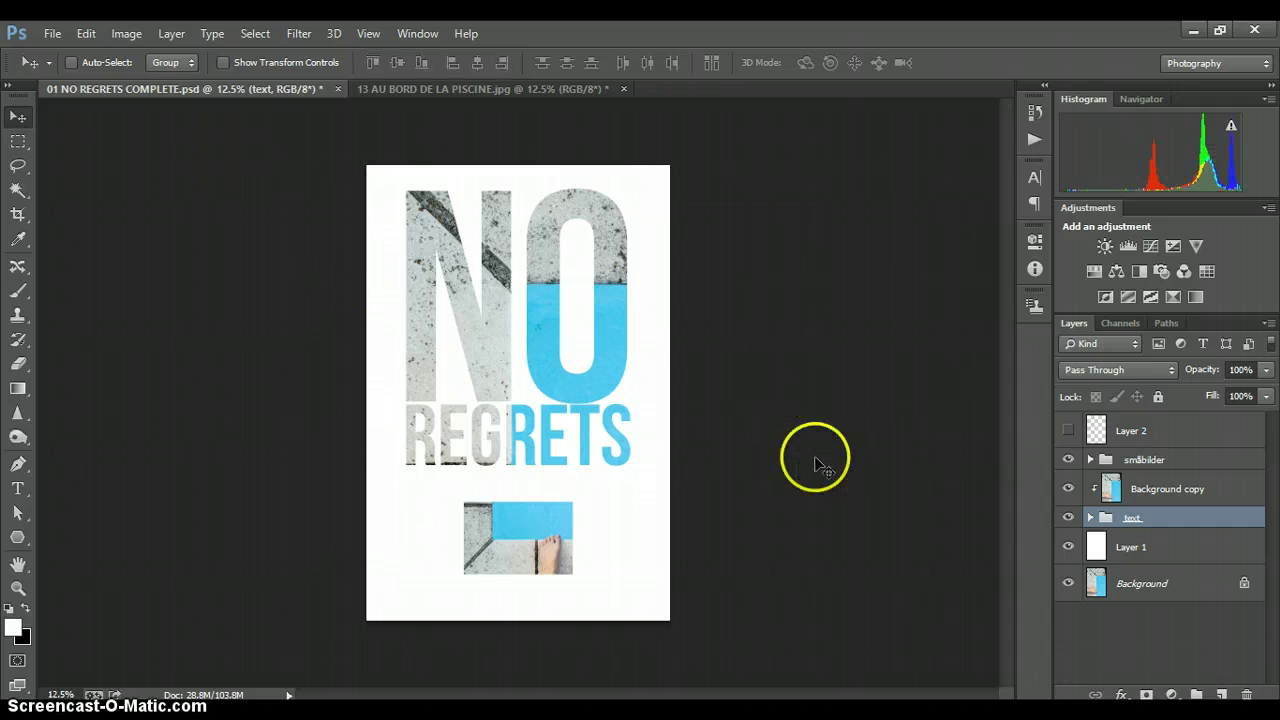
pyautogui.click(514, 143)
pyautogui.click(643, 316)
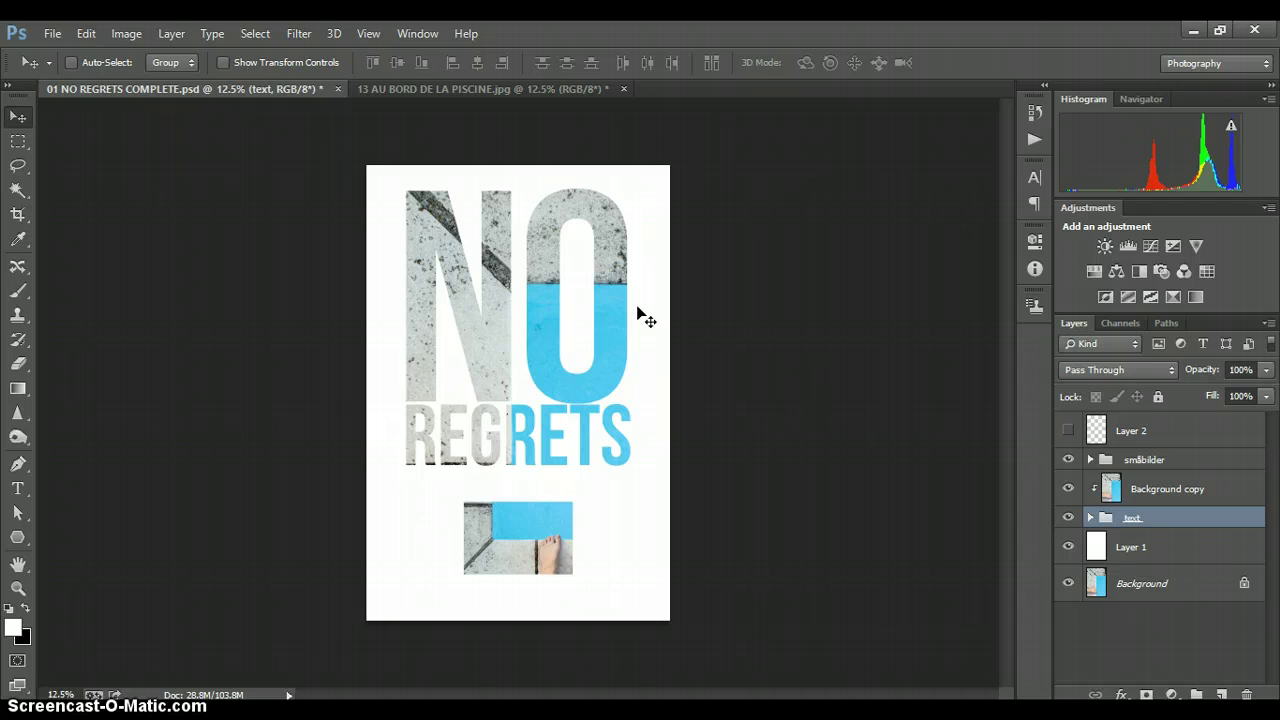
# - In 13 AU BORD DE LA PISCINE.jpg, add a new layer above the photo and fill it with white using the Paint Bucket
pyautogui.click(524, 92)
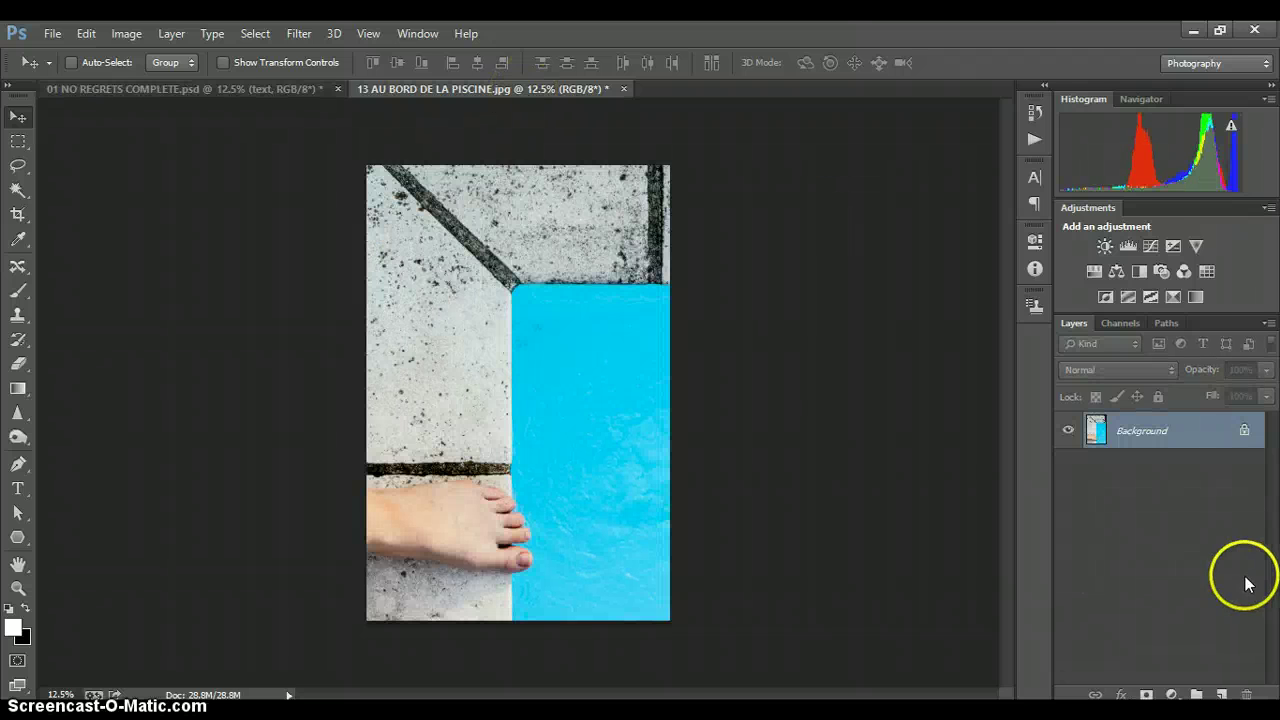
pyautogui.click(1224, 692)
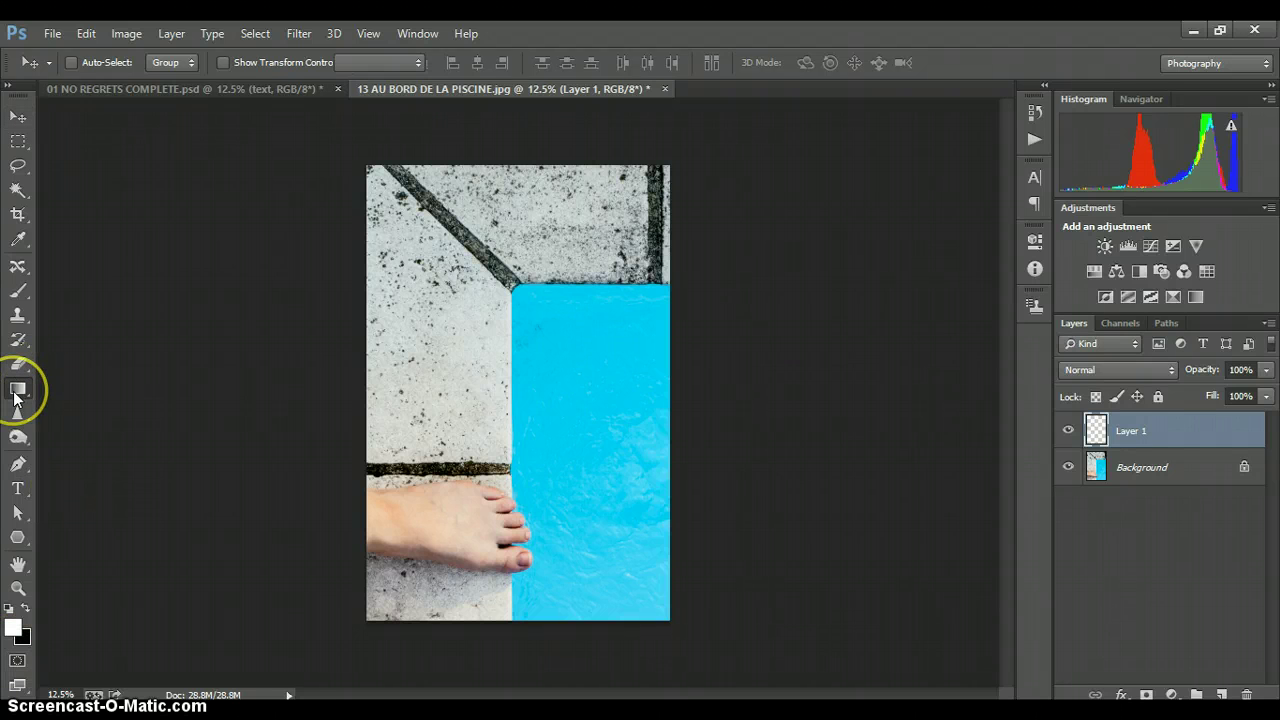
pyautogui.click(14, 398)
pyautogui.click(98, 403)
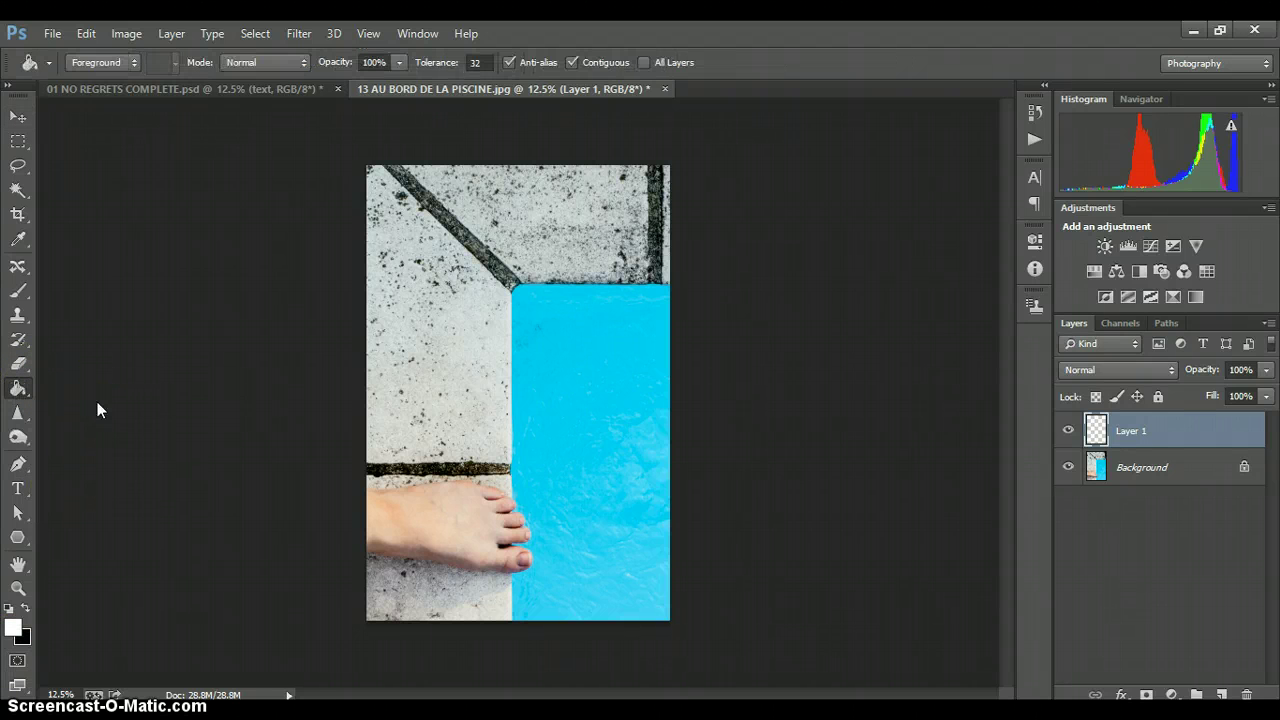
pyautogui.click(608, 310)
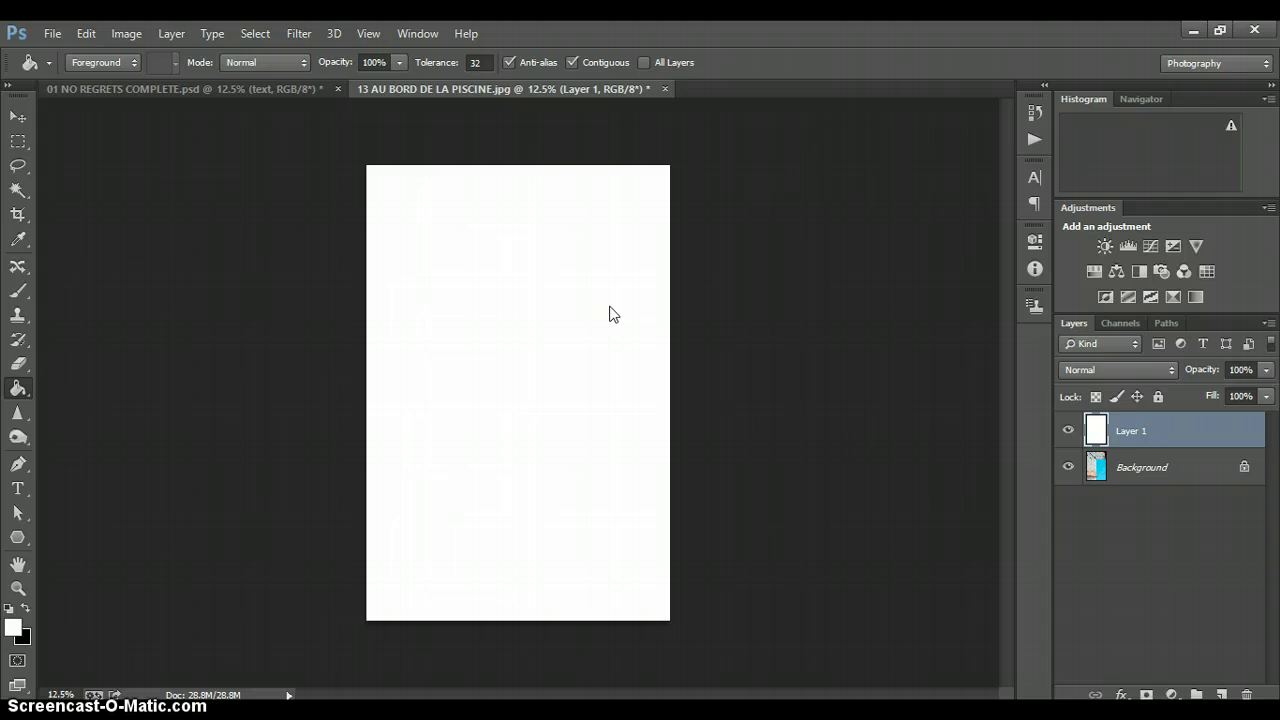
# - Add a text layer reading NO in the upper part of the white page
pyautogui.click(19, 492)
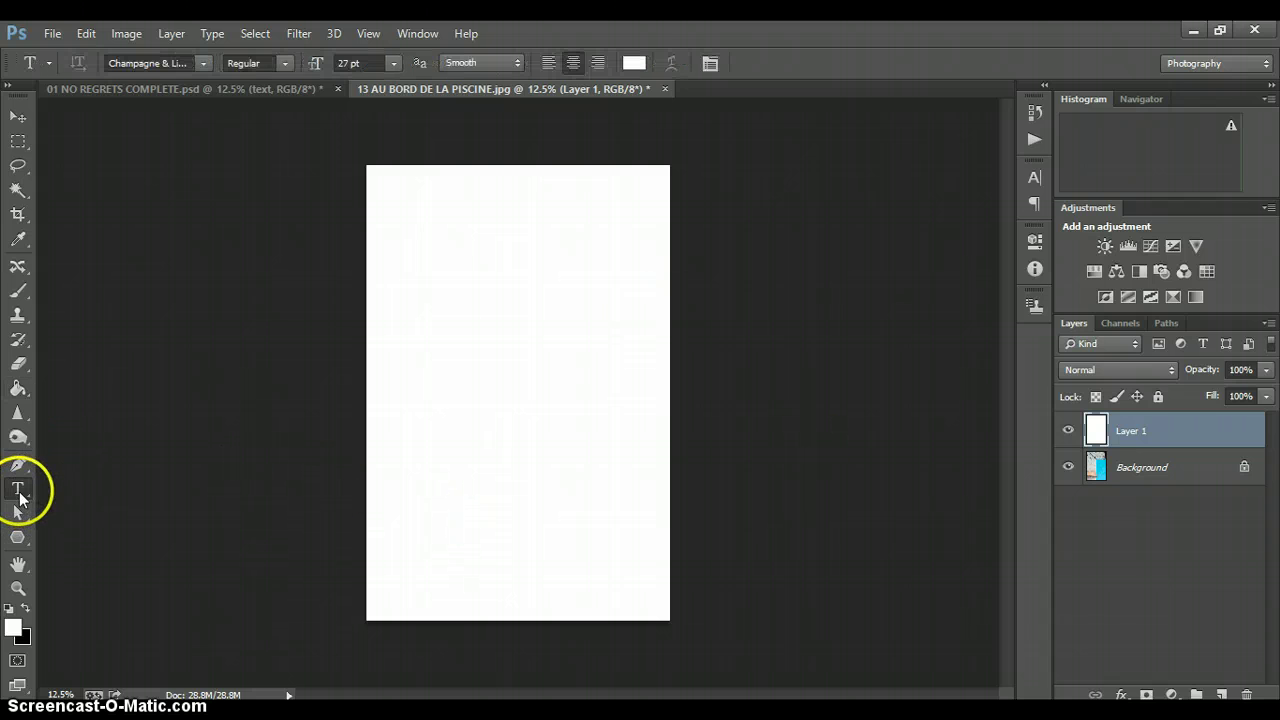
pyautogui.click(453, 304)
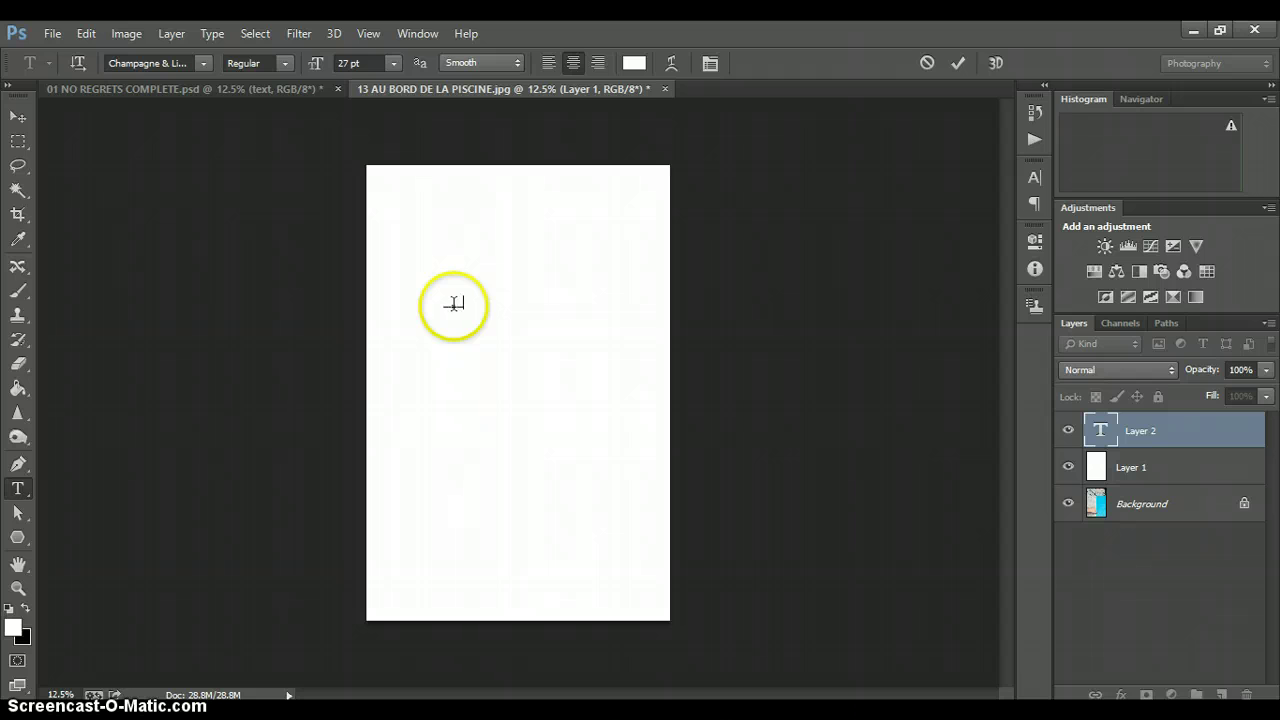
pyautogui.click(632, 68)
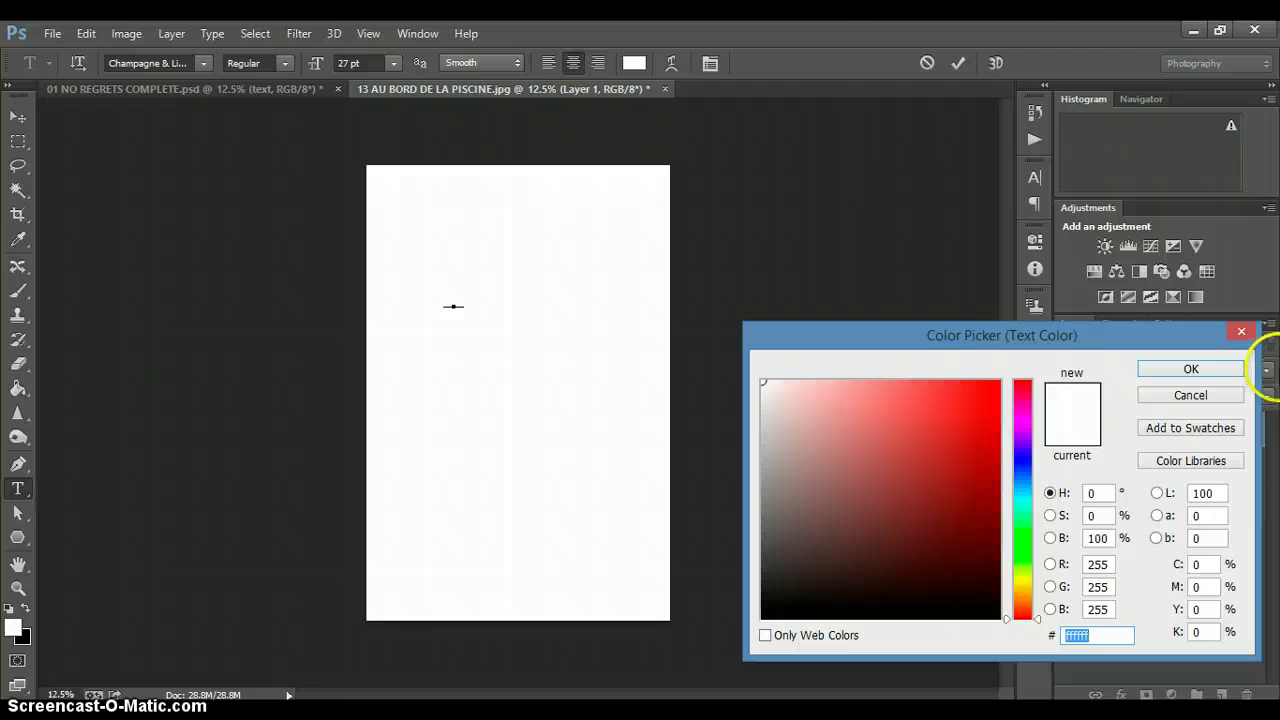
pyautogui.click(1191, 395)
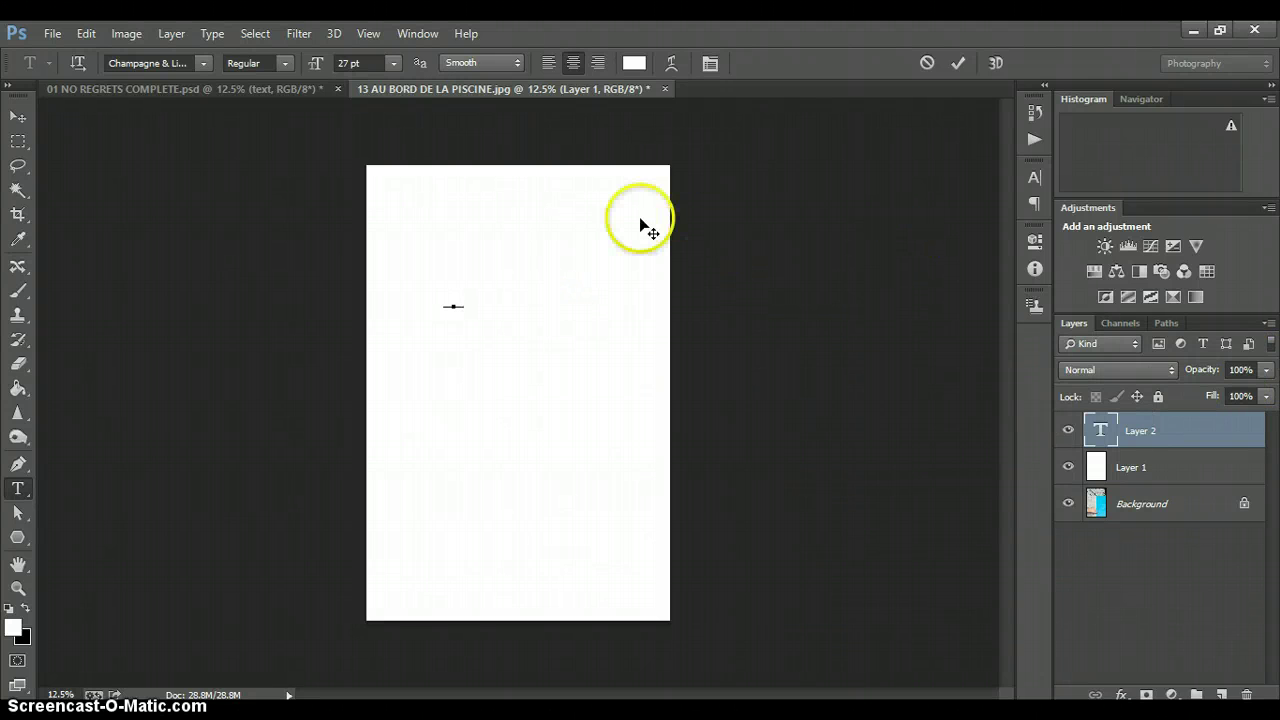
# - Try to set the text colour to pure red, ff0000, while the text is still being edited
pyautogui.click(711, 64)
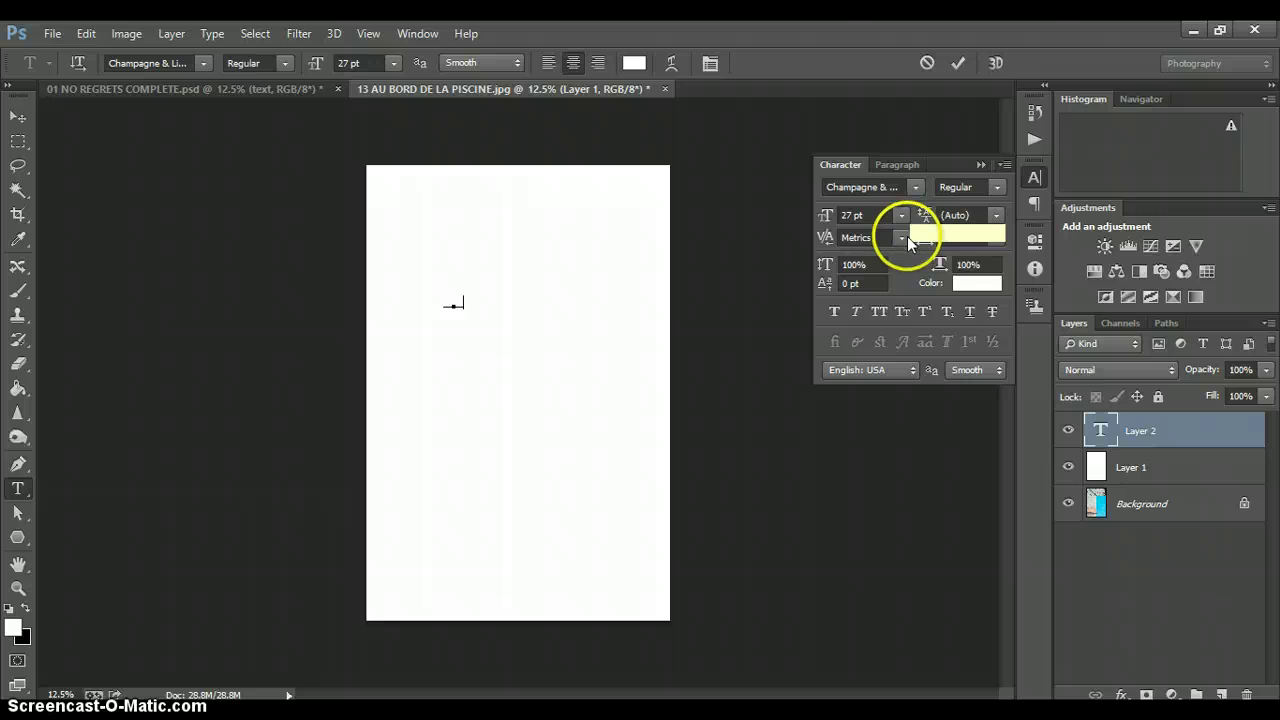
pyautogui.click(976, 282)
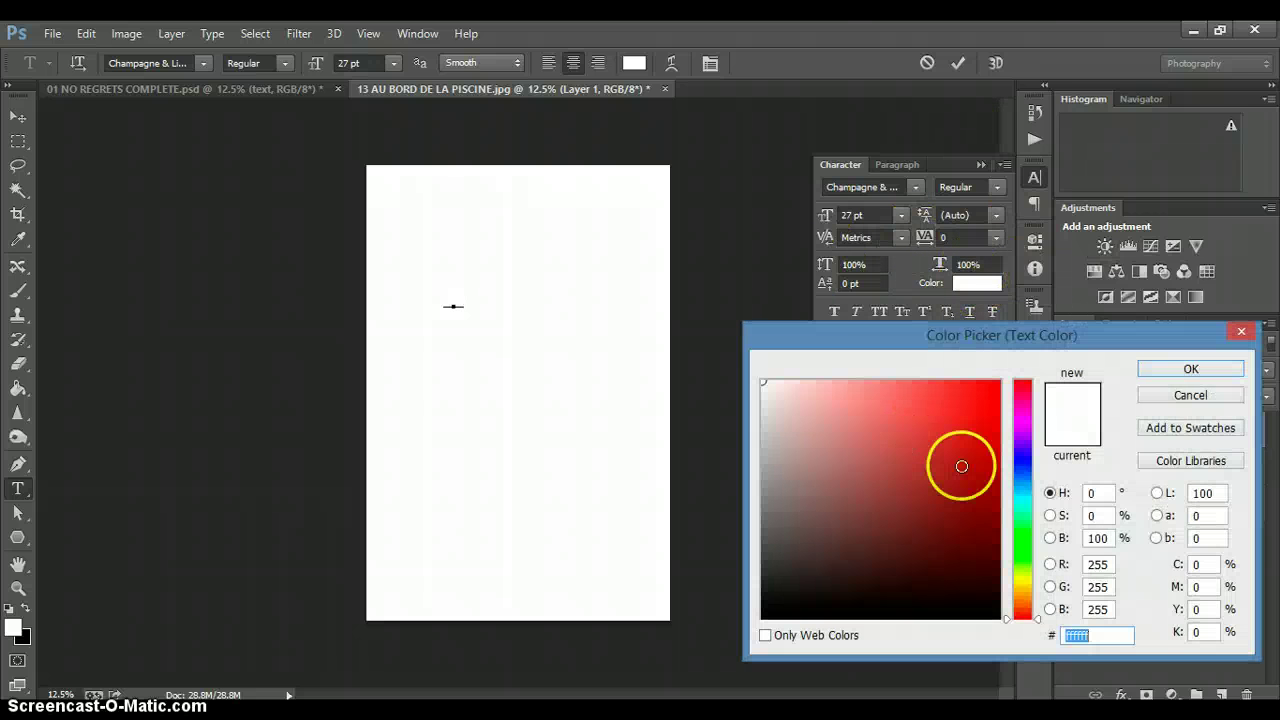
pyautogui.moveTo(952, 394)
pyautogui.mouseDown()
pyautogui.moveTo(894, 420)
pyautogui.moveTo(1106, 294)
pyautogui.mouseUp()
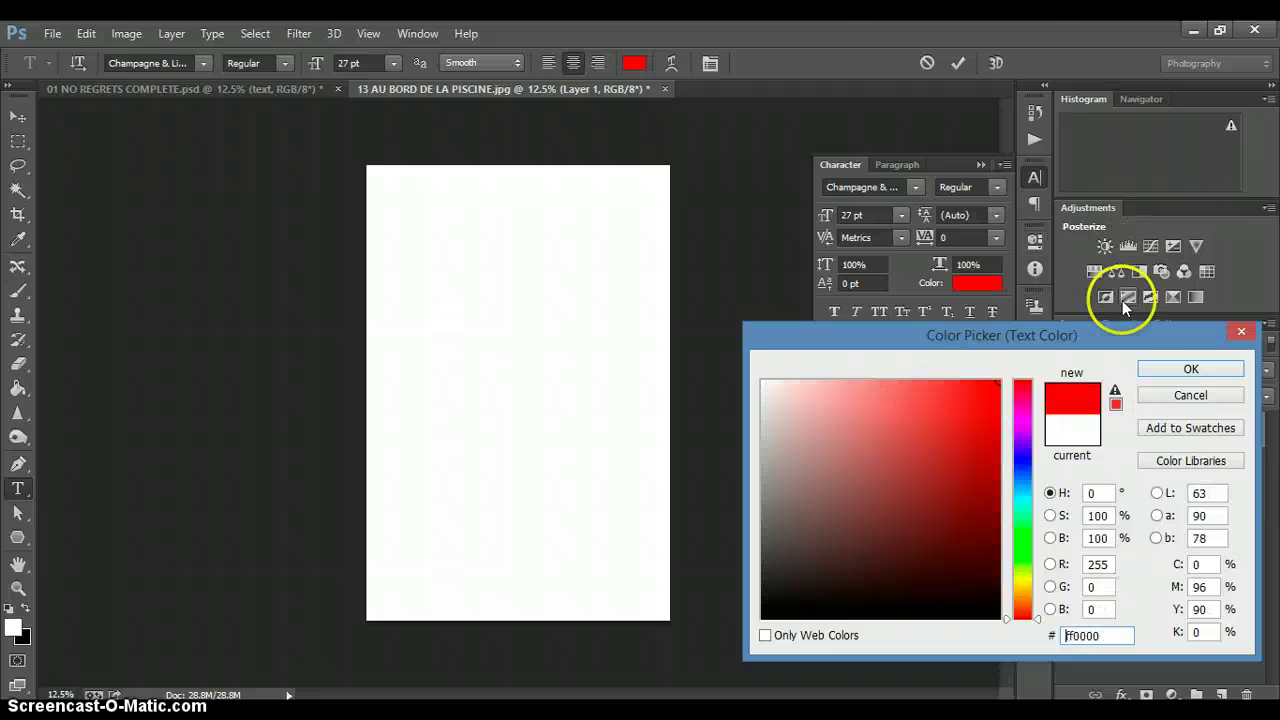
pyautogui.click(1193, 369)
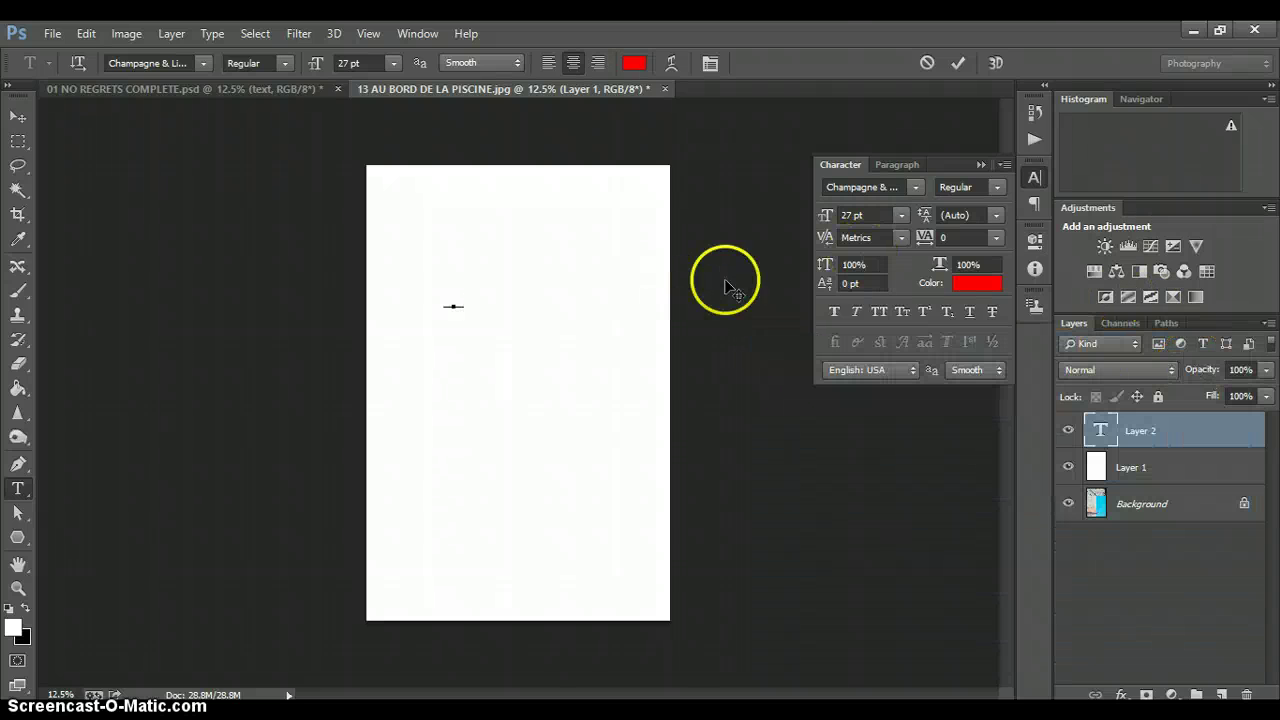
# - Commit the NO text and set its colour to black
pyautogui.click(18, 118)
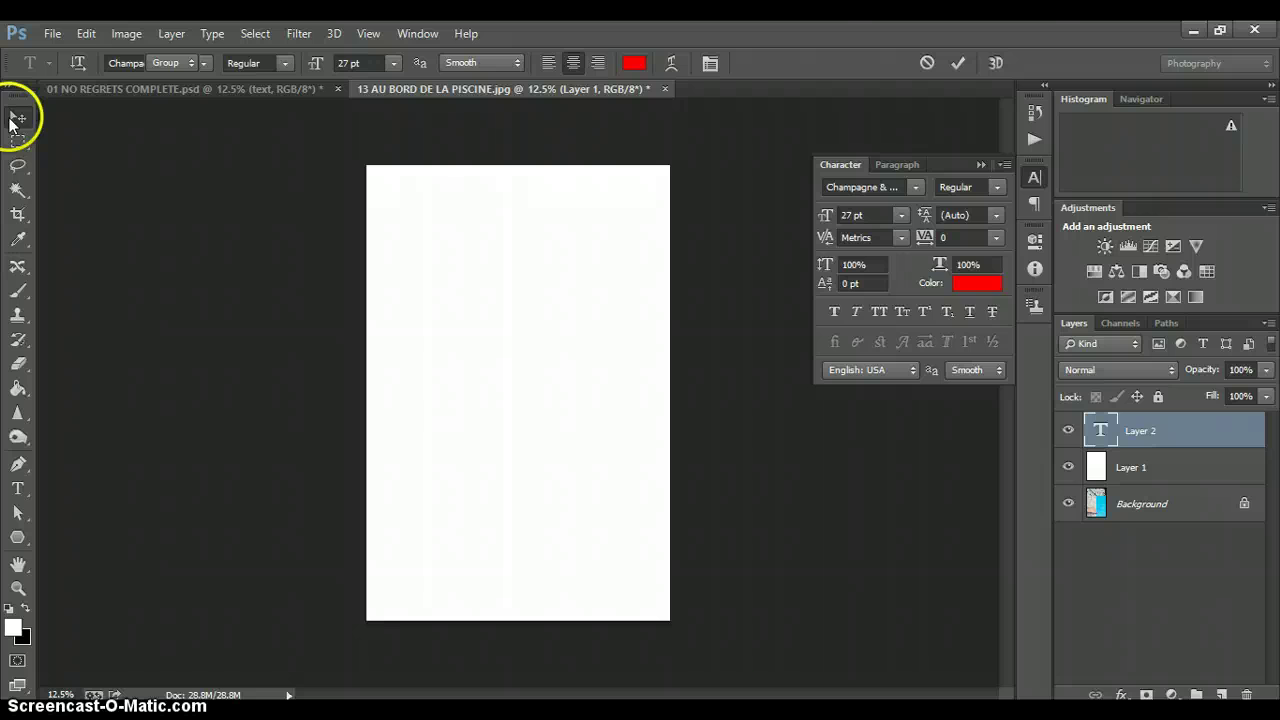
pyautogui.click(18, 490)
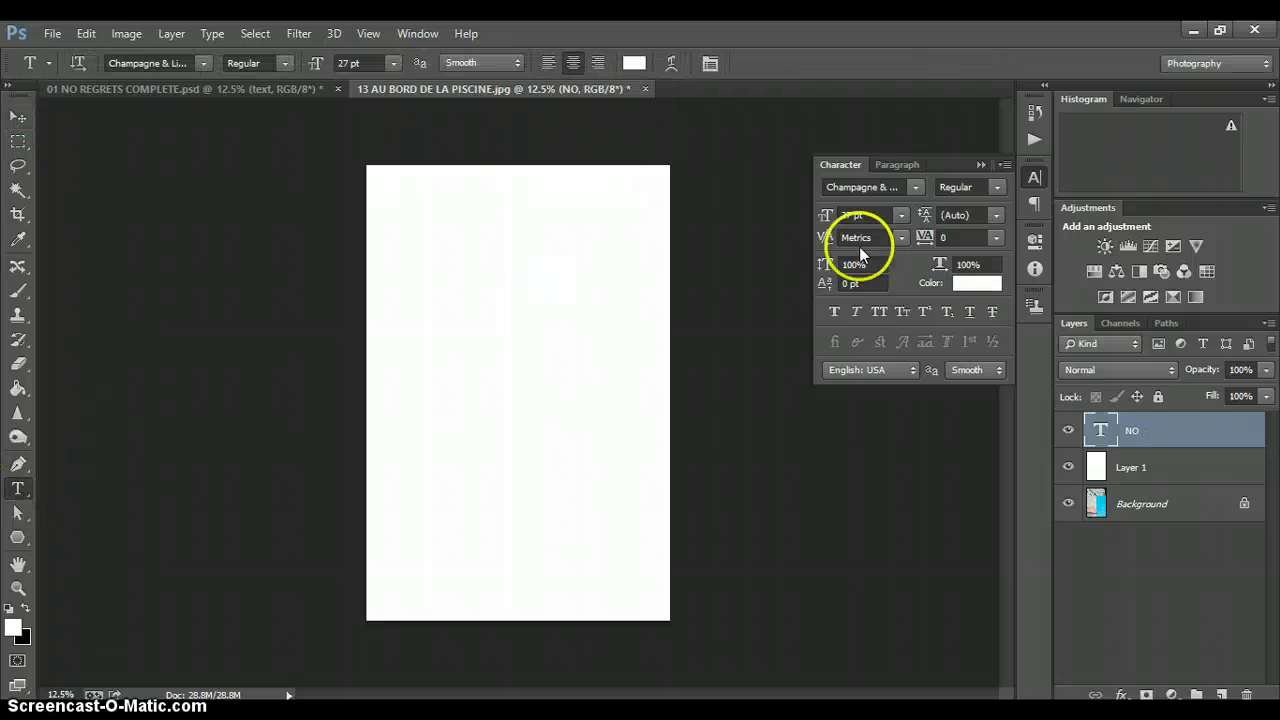
pyautogui.click(977, 283)
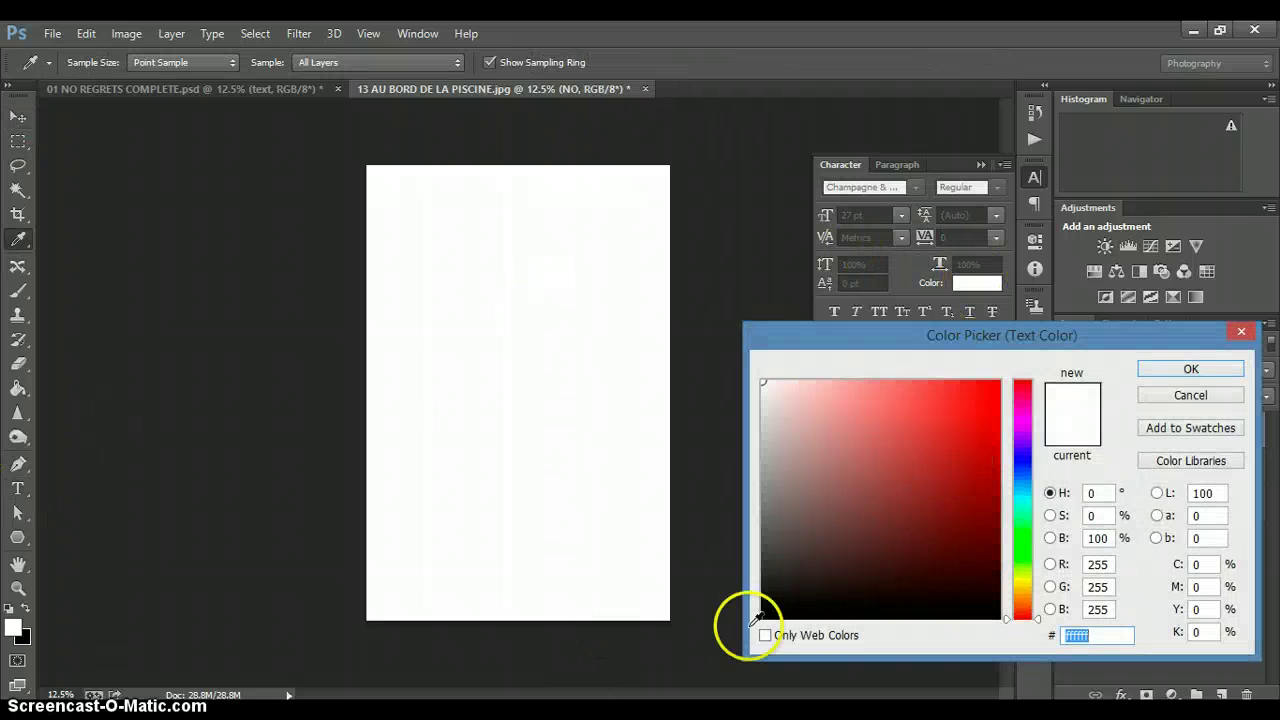
pyautogui.click(811, 607)
pyautogui.press('Return')
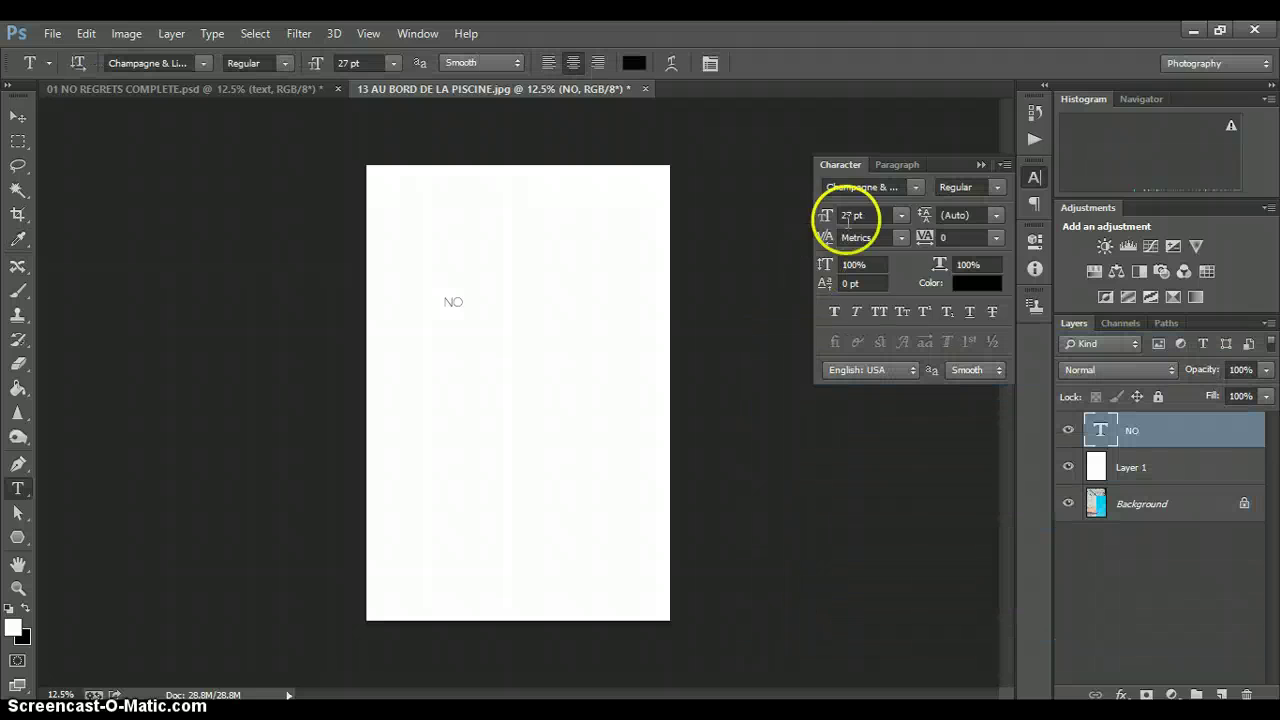
# - Increase the NO text's font size to 97 pt and set its kerning to Optical
pyautogui.click(858, 215)
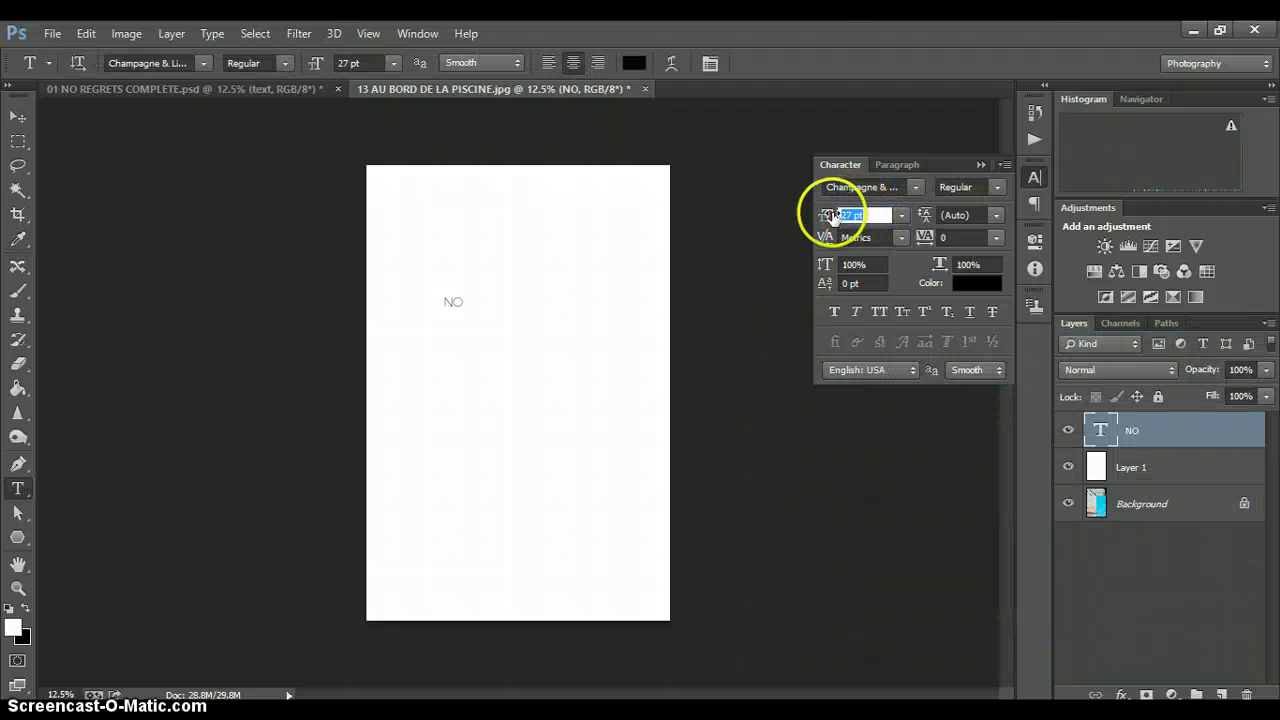
pyautogui.moveTo(821, 220)
pyautogui.mouseDown()
pyautogui.moveTo(857, 216)
pyautogui.moveTo(823, 215)
pyautogui.mouseUp()
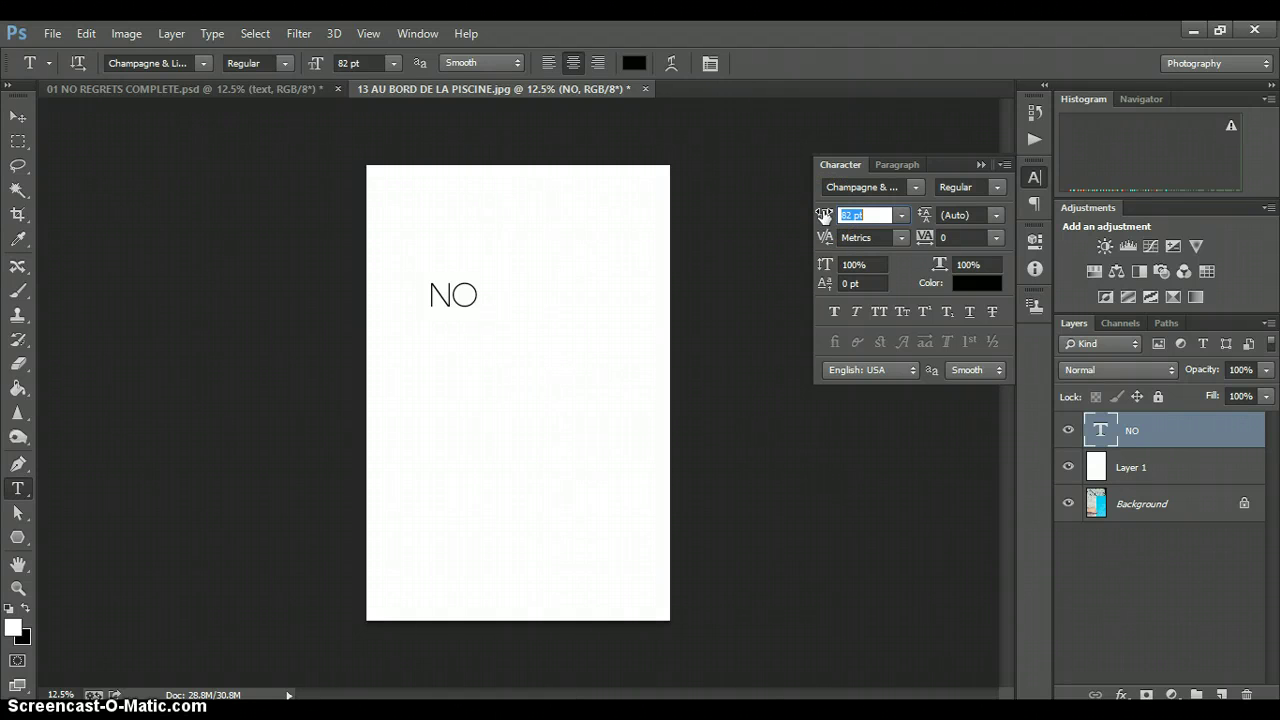
pyautogui.click(898, 240)
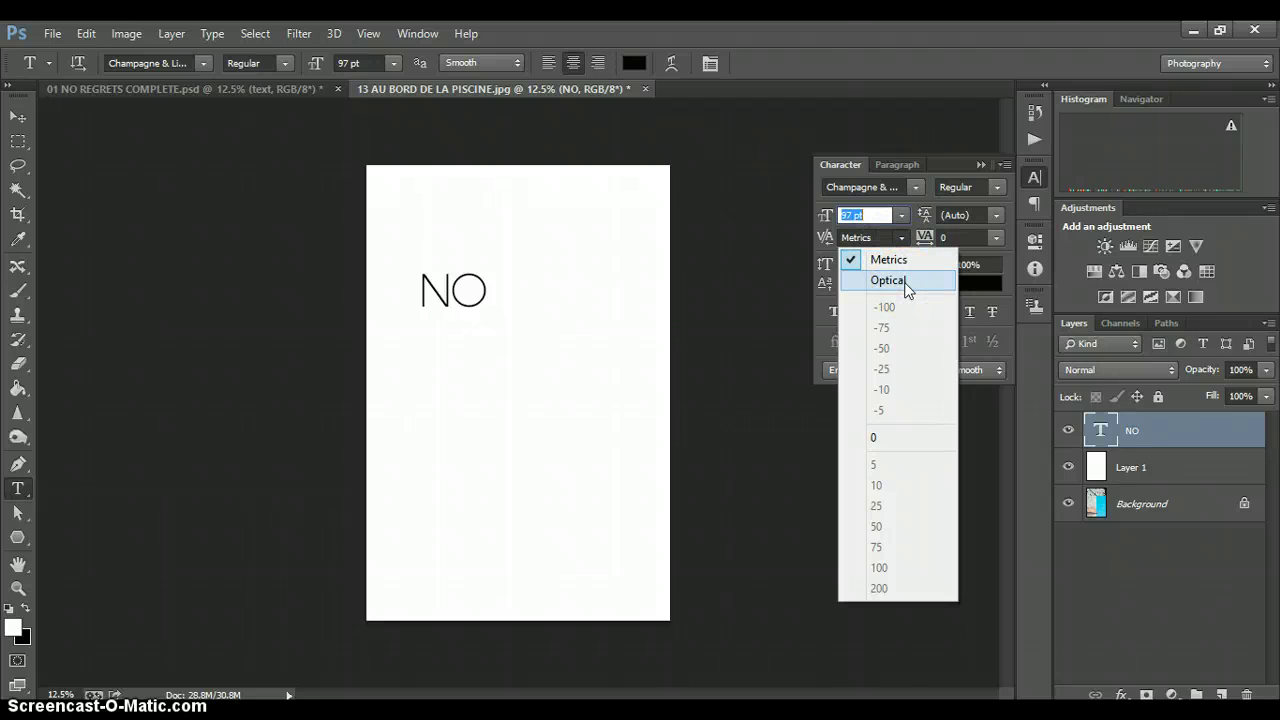
pyautogui.click(904, 282)
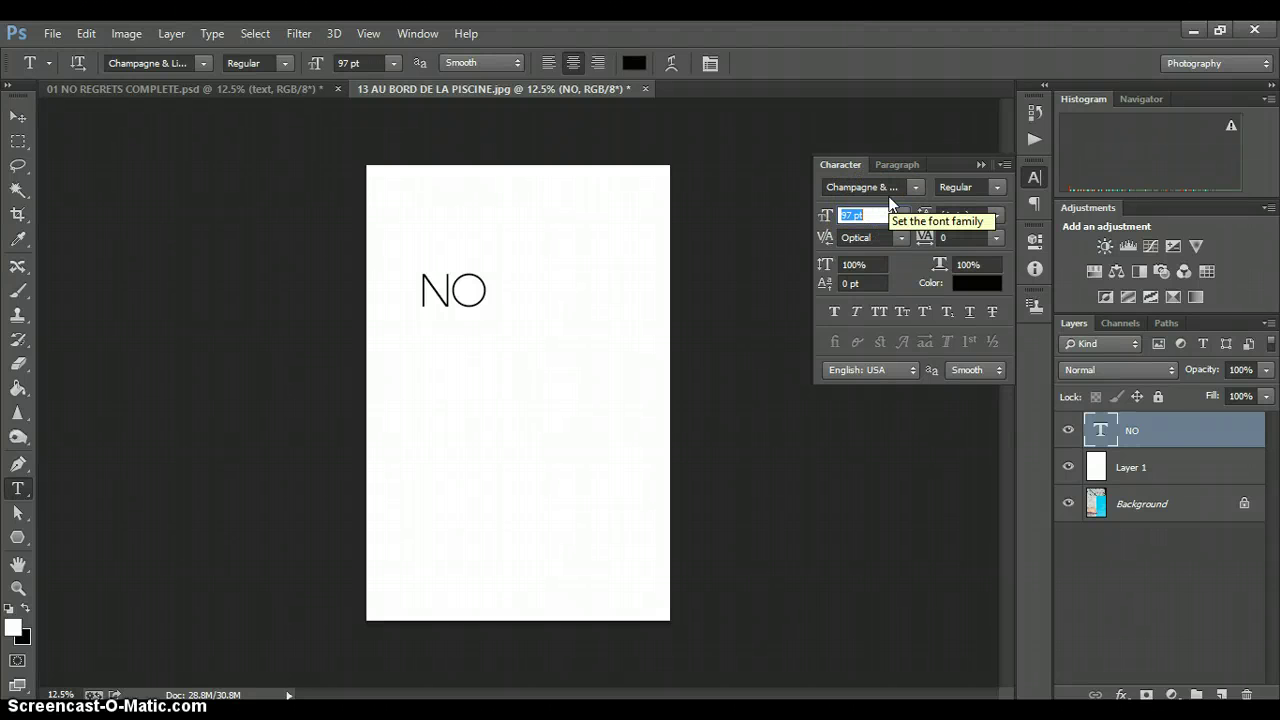
# - Change the NO text's font family to Bebas Neue
pyautogui.click(905, 186)
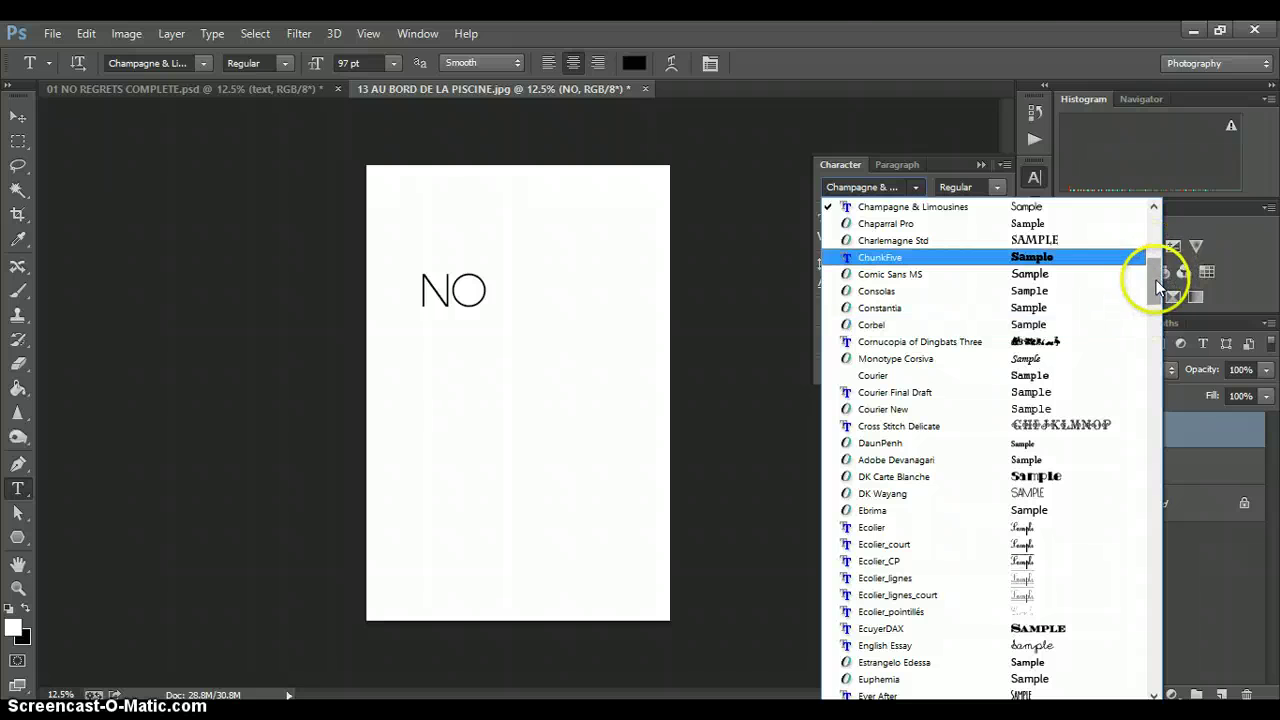
pyautogui.scroll(-1, 1157, 318)
pyautogui.scroll(-5, 1155, 311)
pyautogui.scroll(10, 1157, 229)
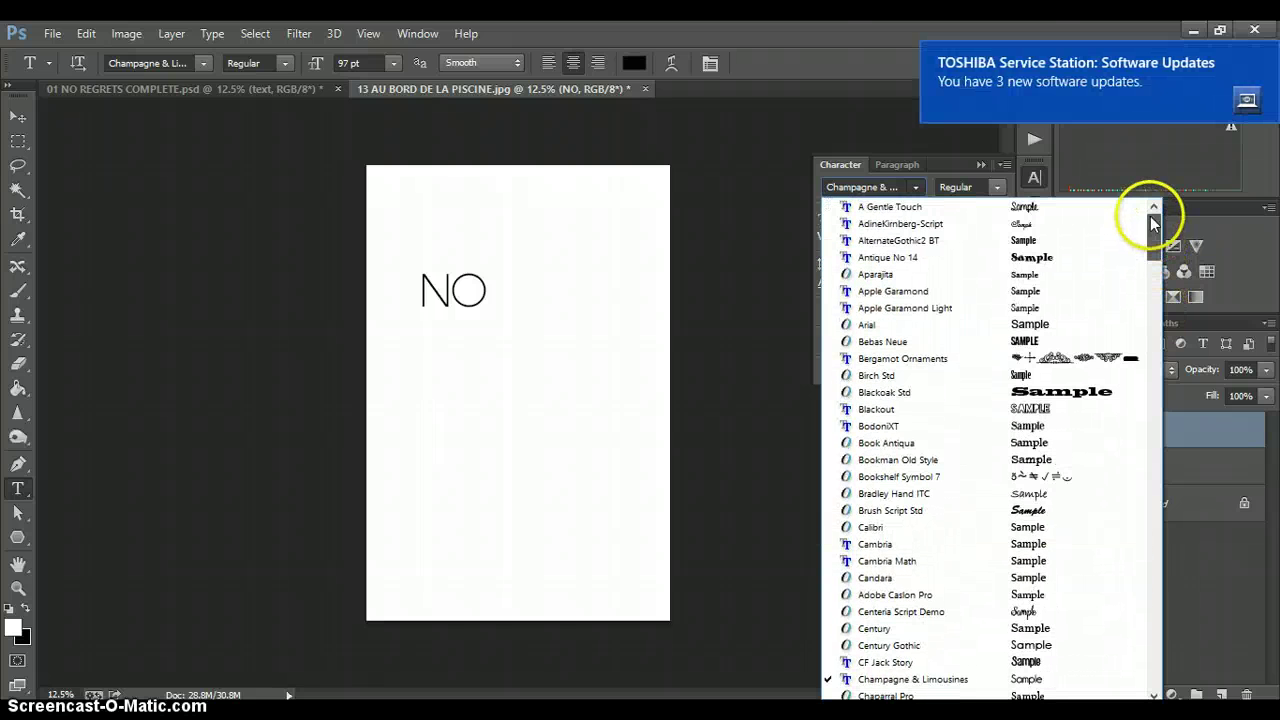
pyautogui.click(1004, 343)
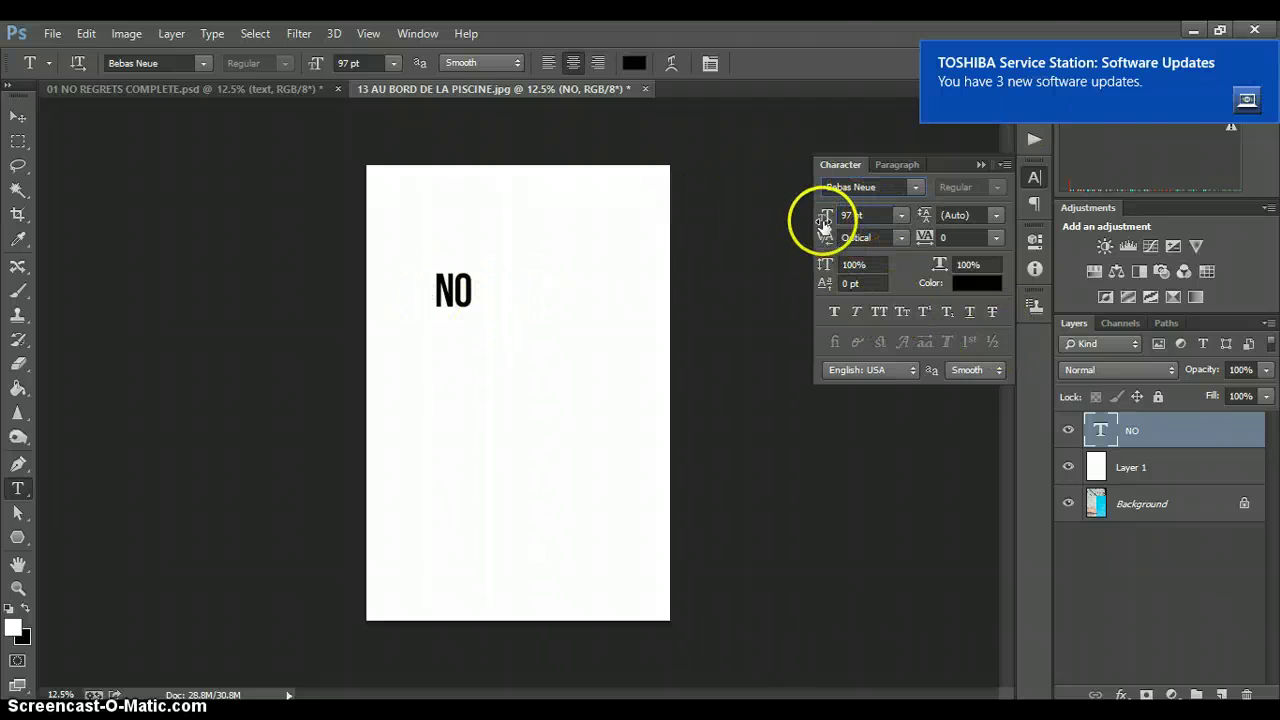
# - Enlarge the NO text to 503 pt and move it toward the middle of the page's upper half
pyautogui.moveTo(825, 217); pyautogui.dragTo(824, 222)
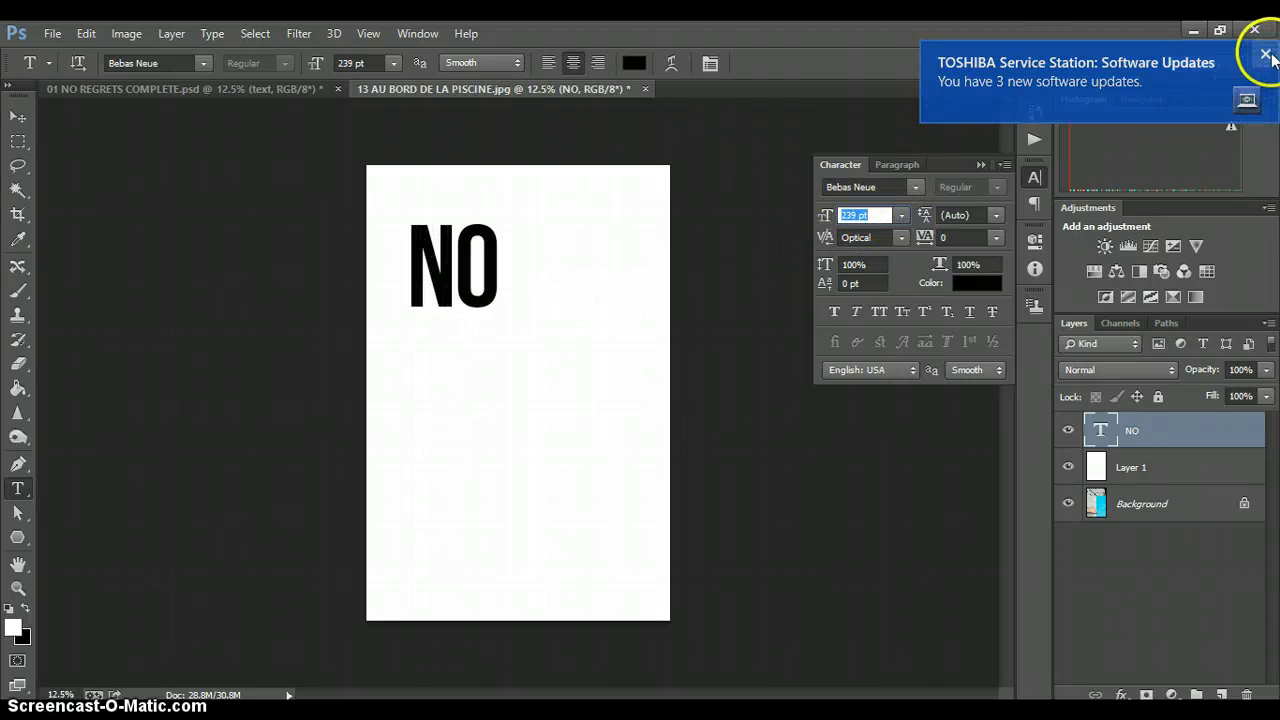
pyautogui.click(1263, 58)
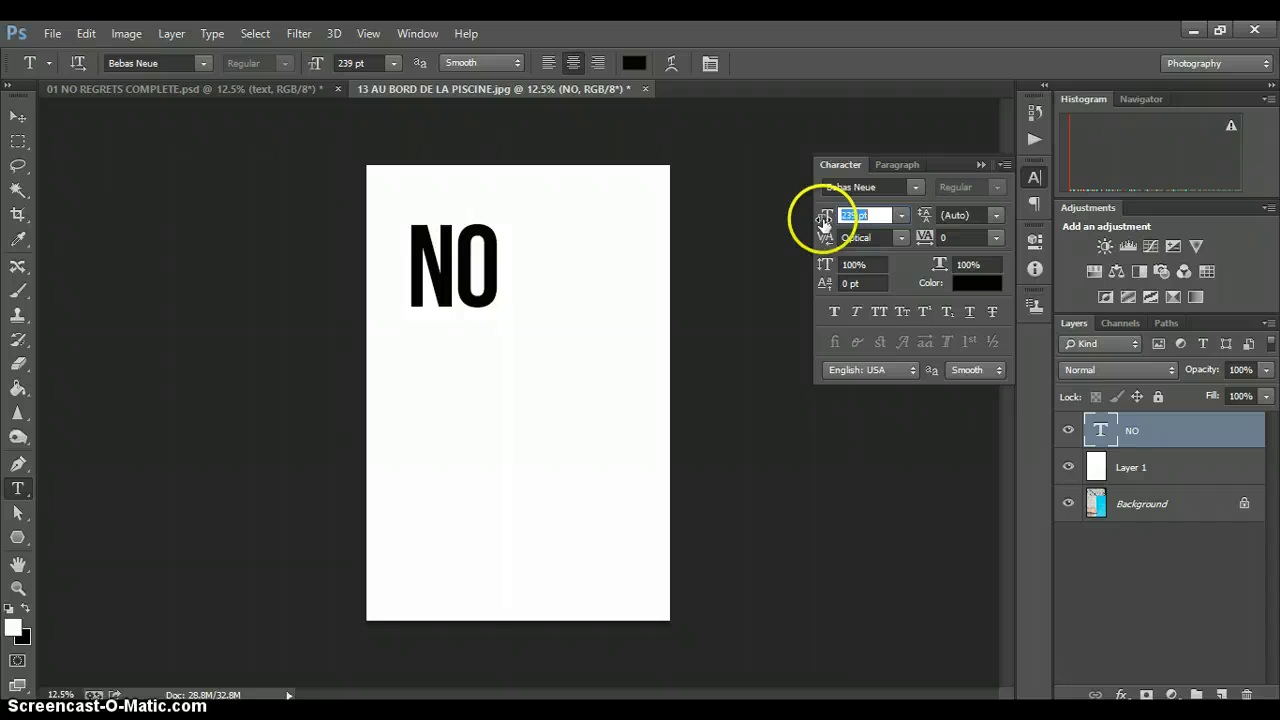
pyautogui.moveTo(822, 222)
pyautogui.mouseDown()
pyautogui.moveTo(866, 220)
pyautogui.moveTo(794, 220)
pyautogui.moveTo(828, 225)
pyautogui.mouseUp()
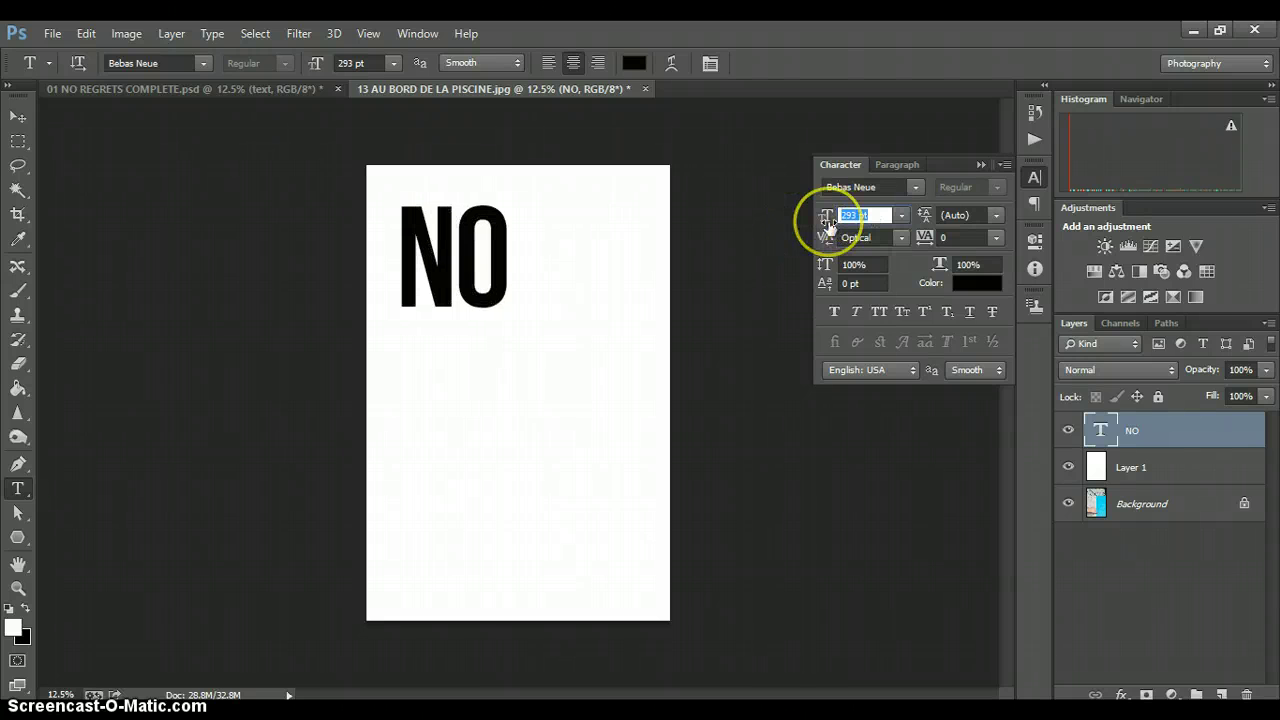
pyautogui.click(16, 119)
pyautogui.moveTo(476, 248); pyautogui.dragTo(525, 297)
pyautogui.moveTo(818, 222); pyautogui.dragTo(943, 209)
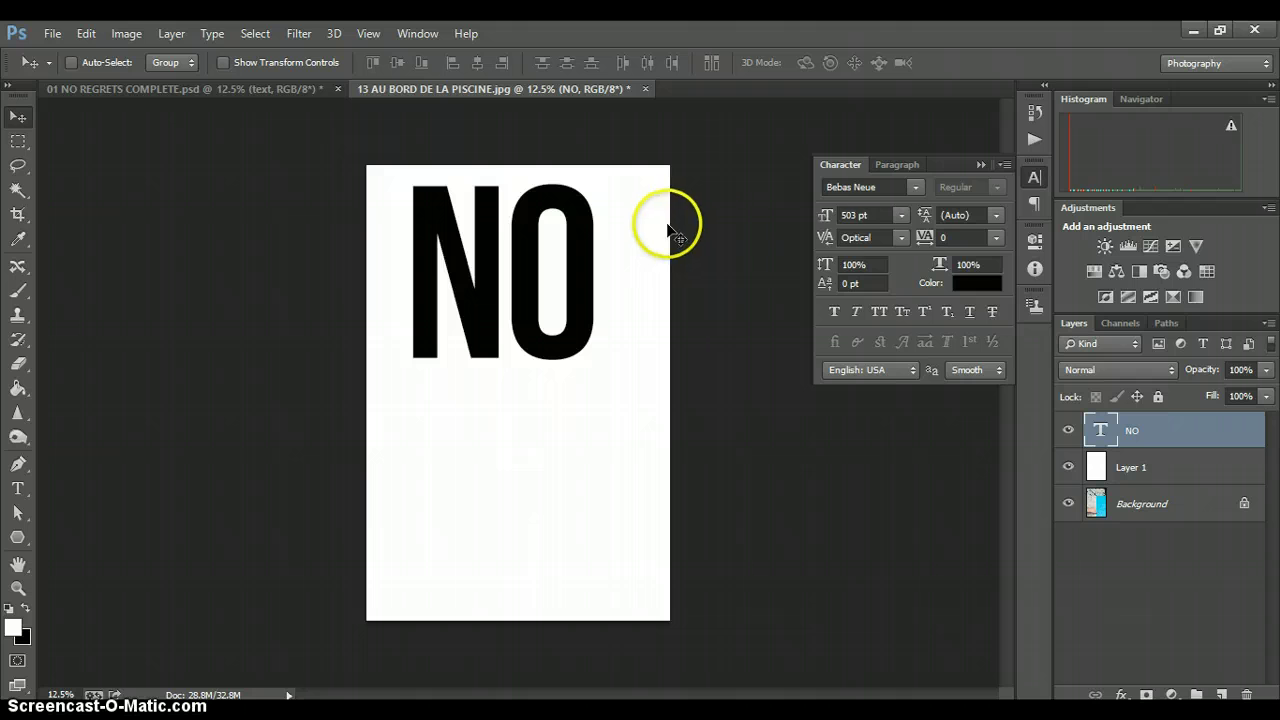
# - Enlarge the NO text further to 598 pt and centre it horizontally in the upper part of the page
pyautogui.click(826, 218)
pyautogui.moveTo(826, 218); pyautogui.dragTo(877, 223)
pyautogui.moveTo(486, 257); pyautogui.dragTo(498, 314)
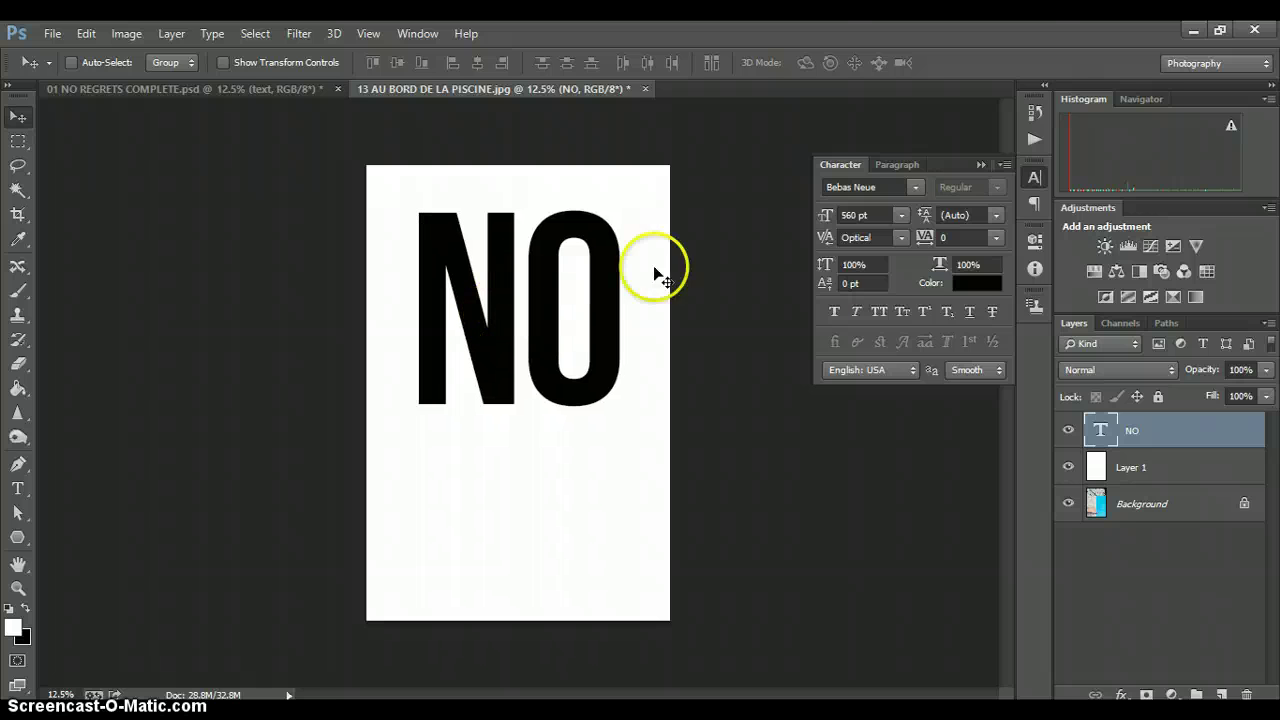
pyautogui.click(826, 212)
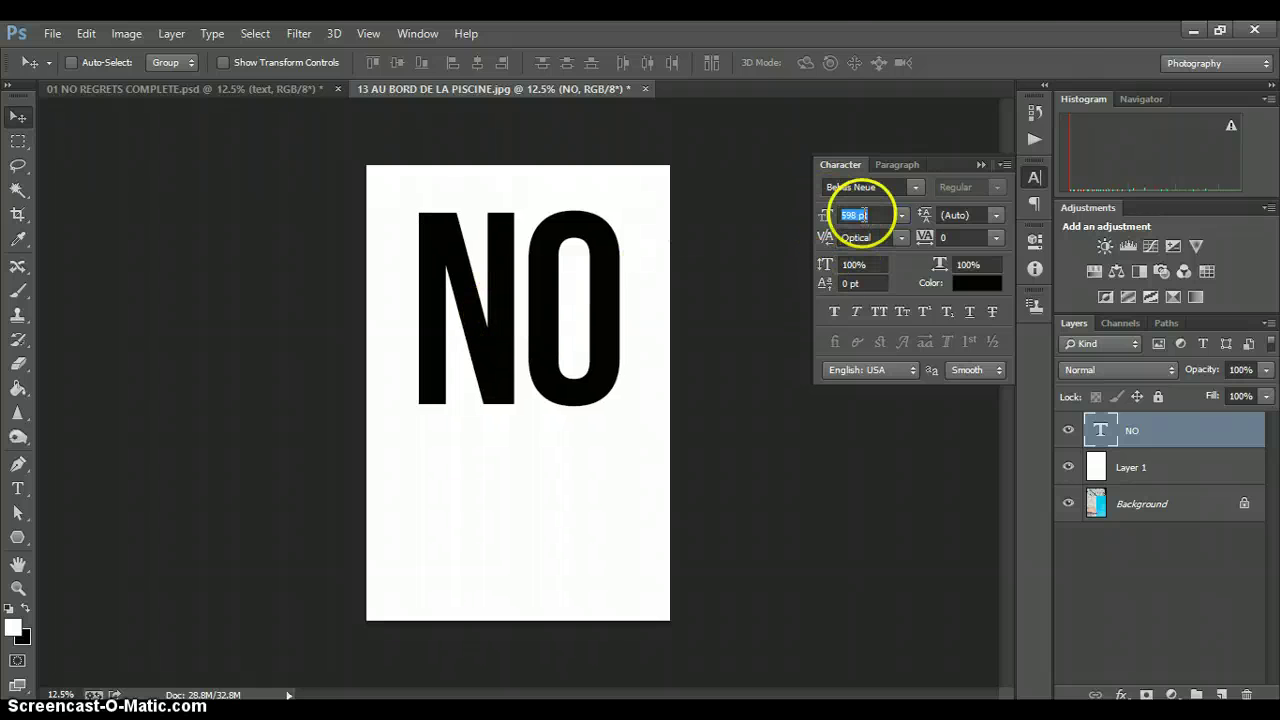
pyautogui.moveTo(491, 337); pyautogui.dragTo(486, 334)
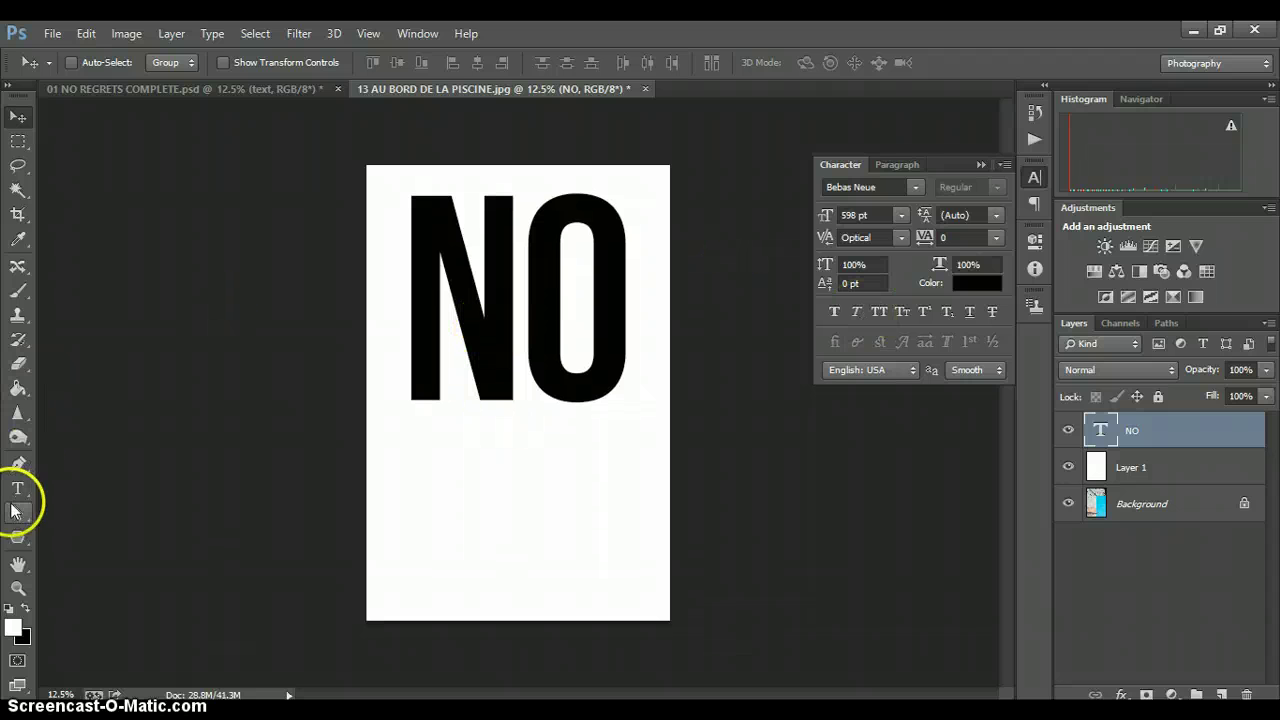
# - Check the finished poster document for reference and add the text REGRETS below the NO lettering in the working document
pyautogui.click(220, 92)
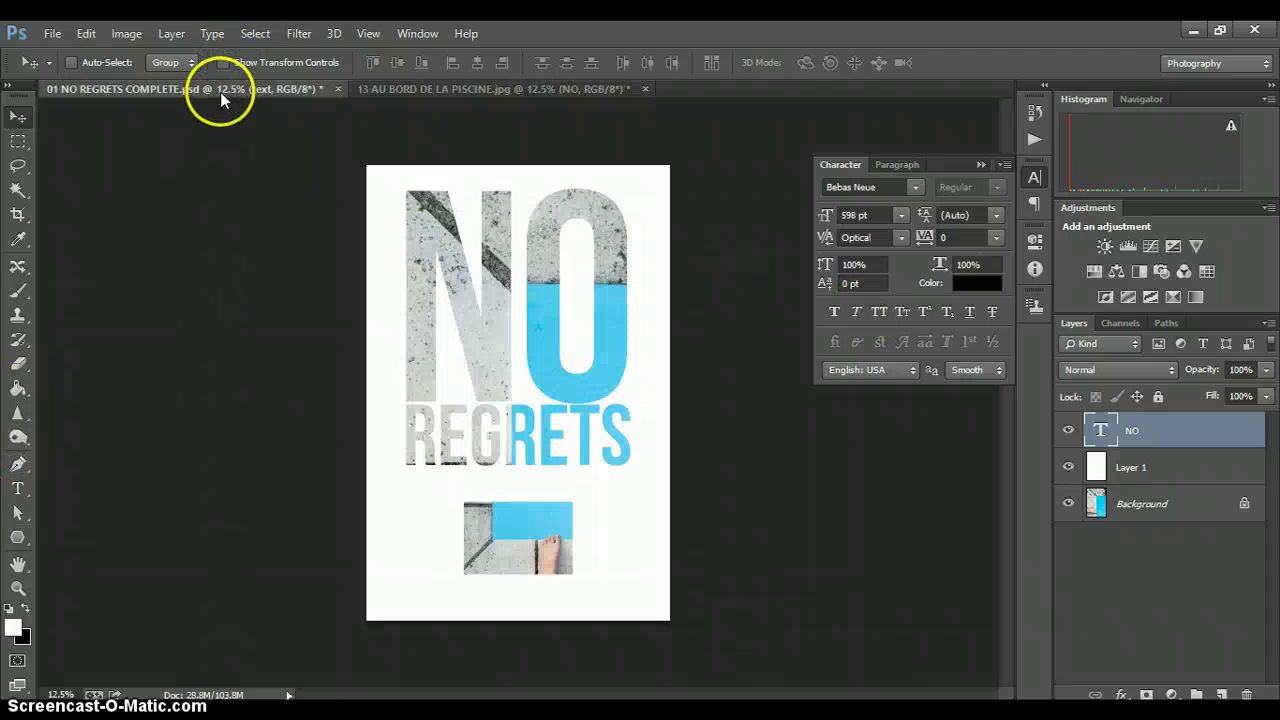
pyautogui.click(437, 92)
pyautogui.click(18, 487)
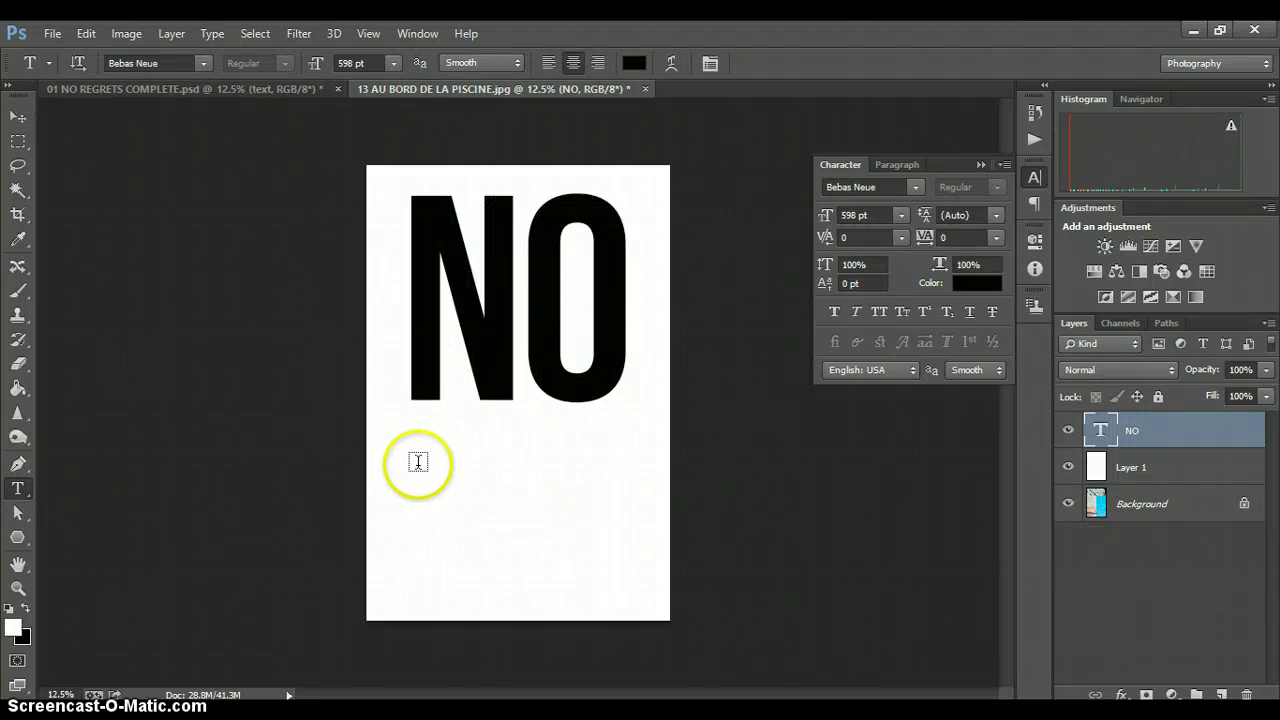
pyautogui.click(418, 462)
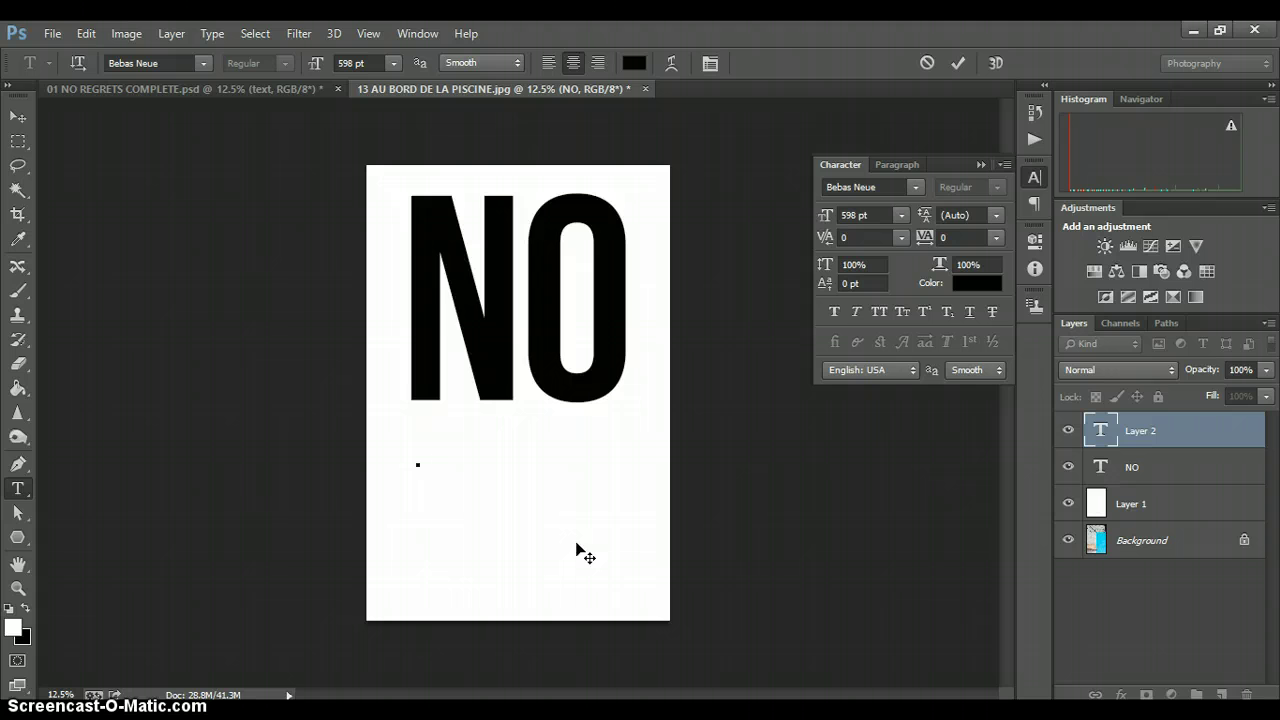
pyautogui.write('REGRE')
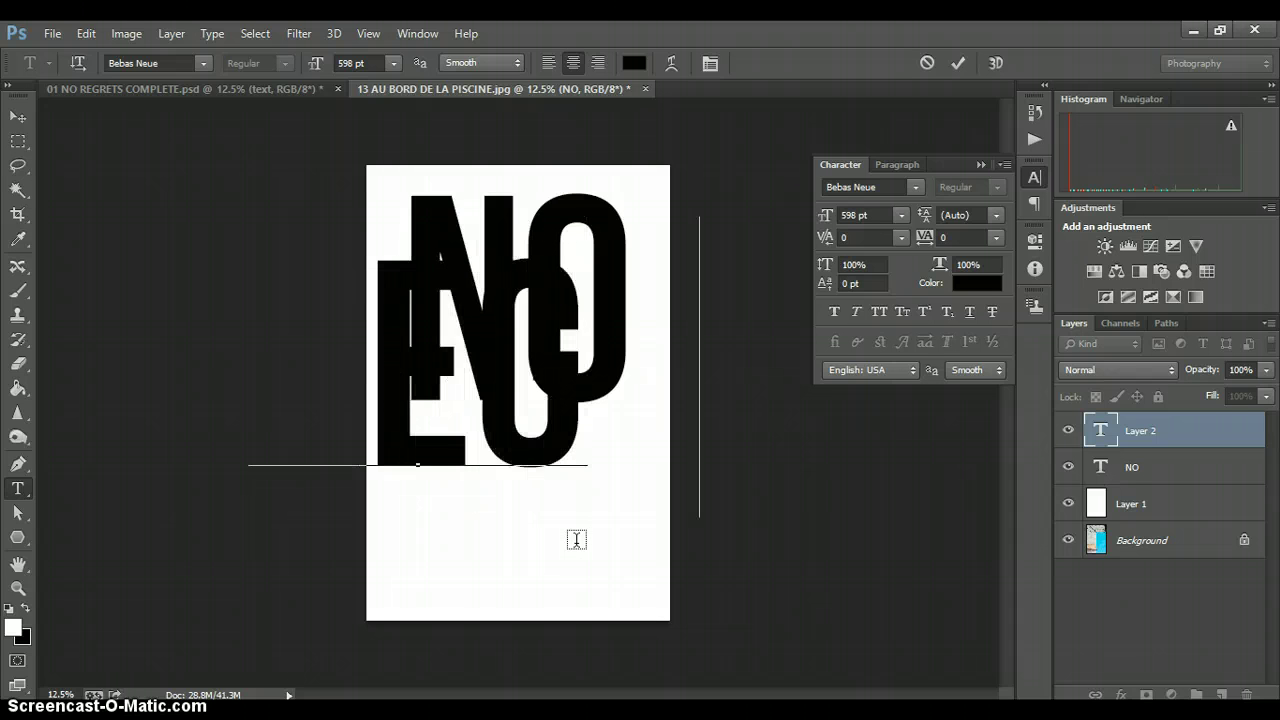
pyautogui.write('TS')
pyautogui.click(18, 117)
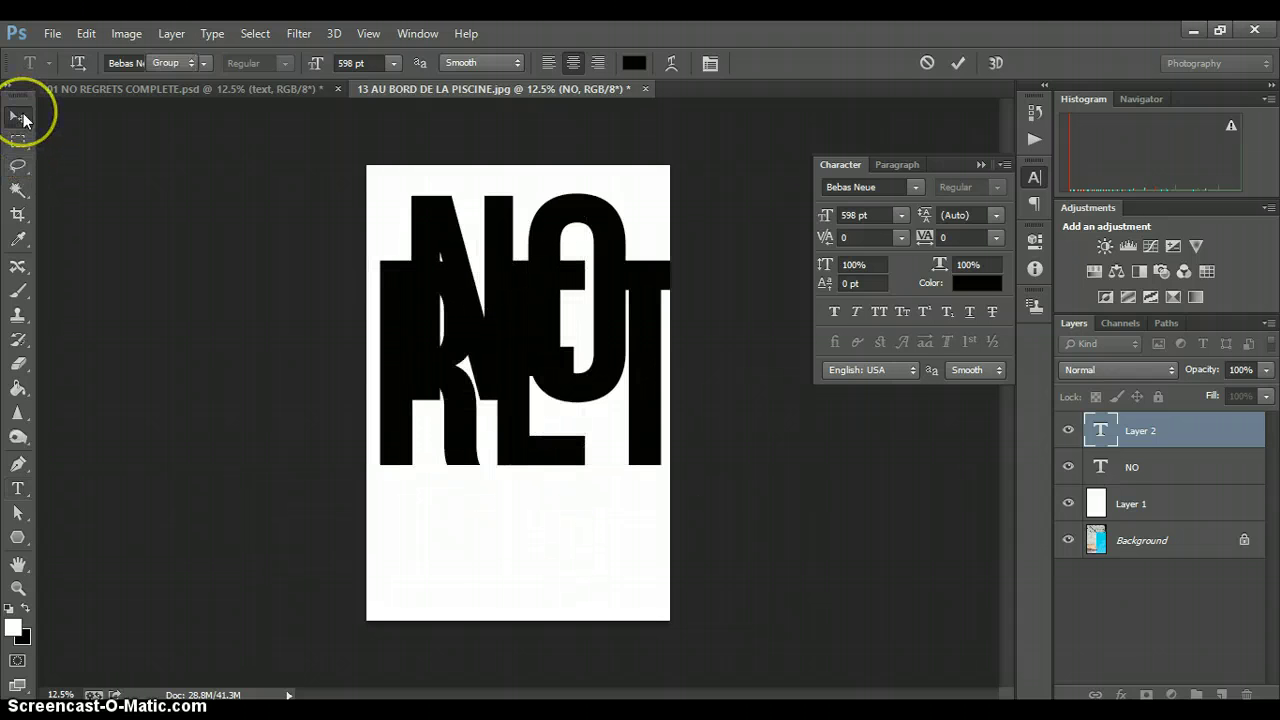
# - Reduce the REGRETS text's font size to 100 pt and centre it horizontally beneath NO
pyautogui.doubleClick(852, 216)
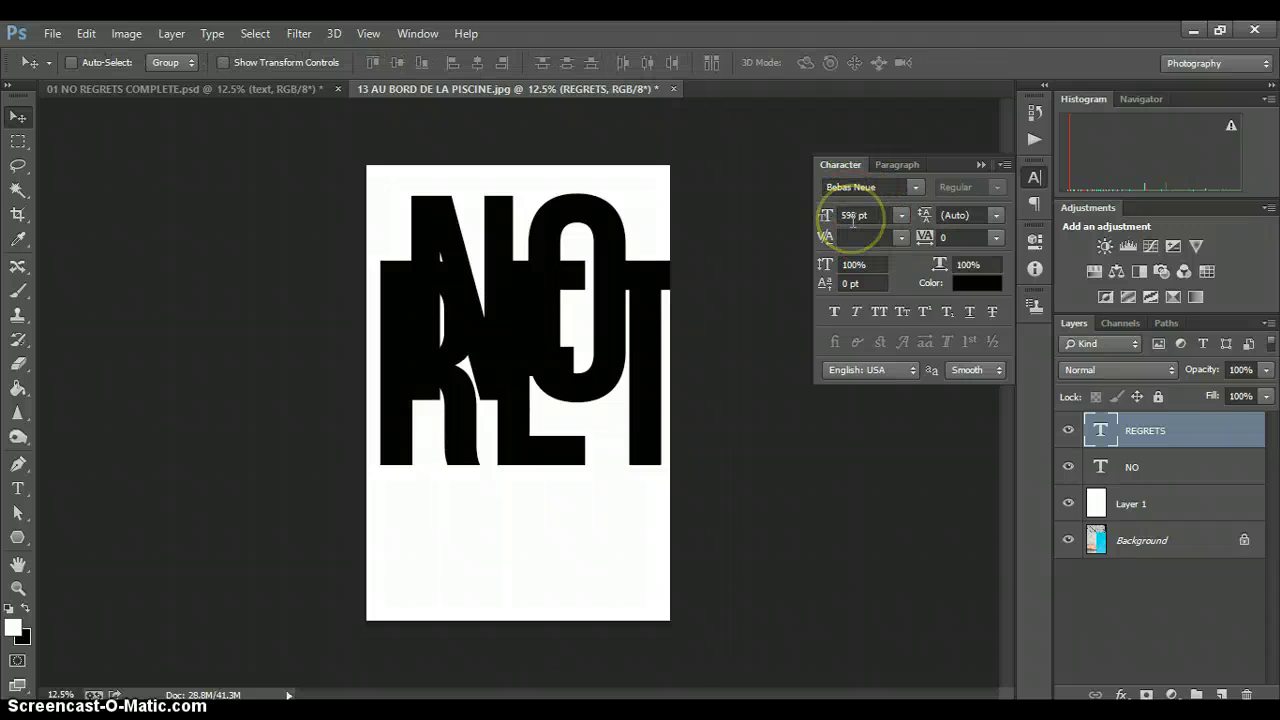
pyautogui.press('Return')
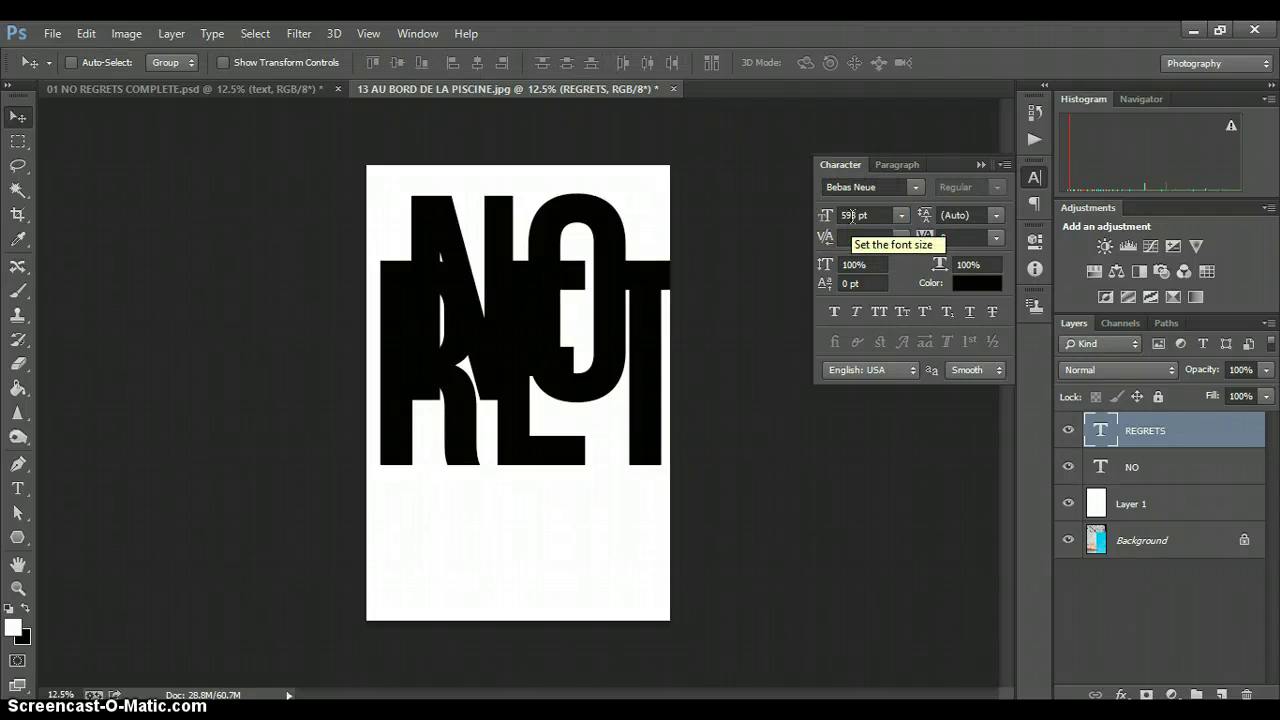
pyautogui.doubleClick(852, 215)
pyautogui.click(853, 207)
pyautogui.click(826, 214)
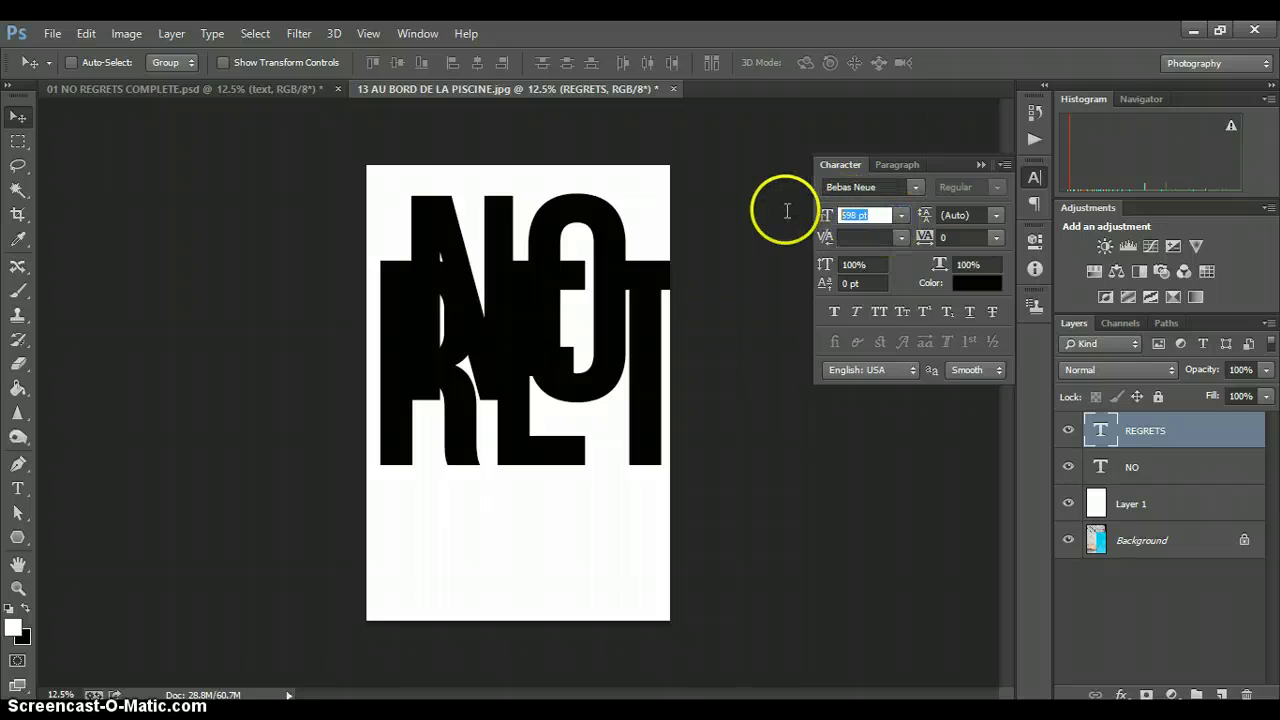
pyautogui.write('100')
pyautogui.press('Return')
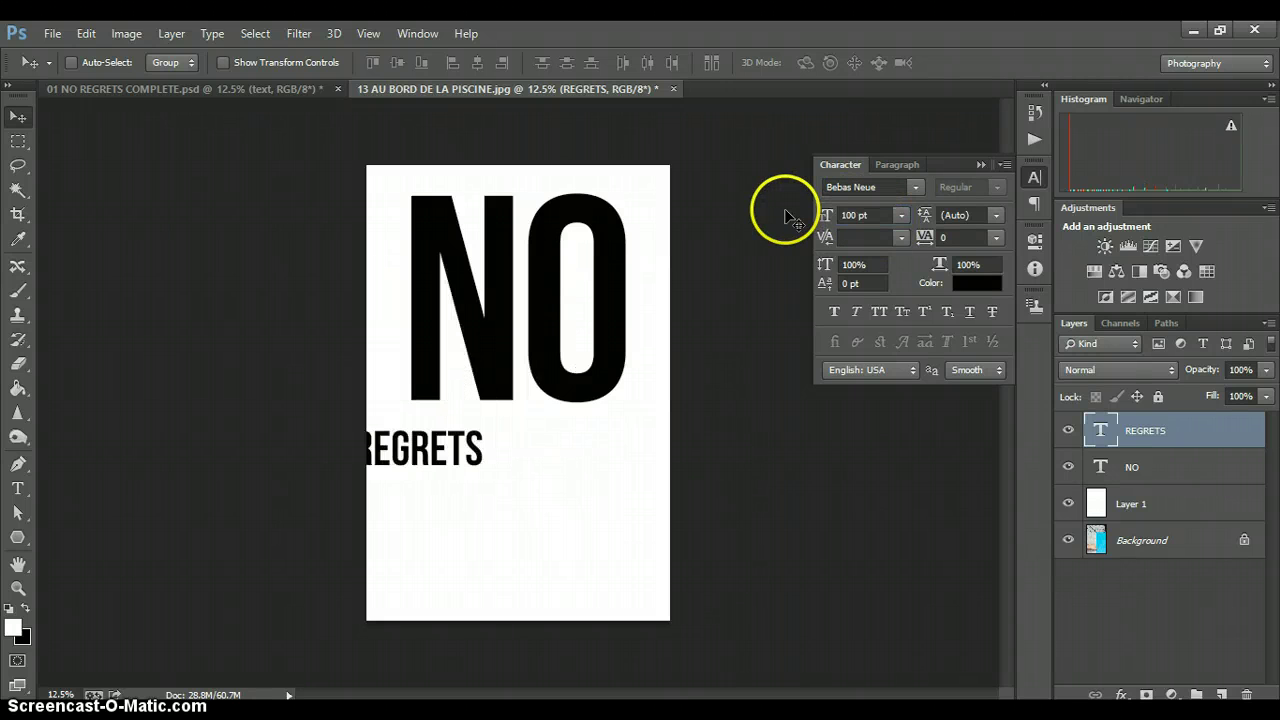
pyautogui.moveTo(498, 449); pyautogui.dragTo(579, 453)
# - Adjust the REGRETS text's font size to 200 pt, 180 pt and finally 170 pt, and set its kerning to Optical
pyautogui.doubleClick(851, 214)
pyautogui.write('200')
pyautogui.press('Return')
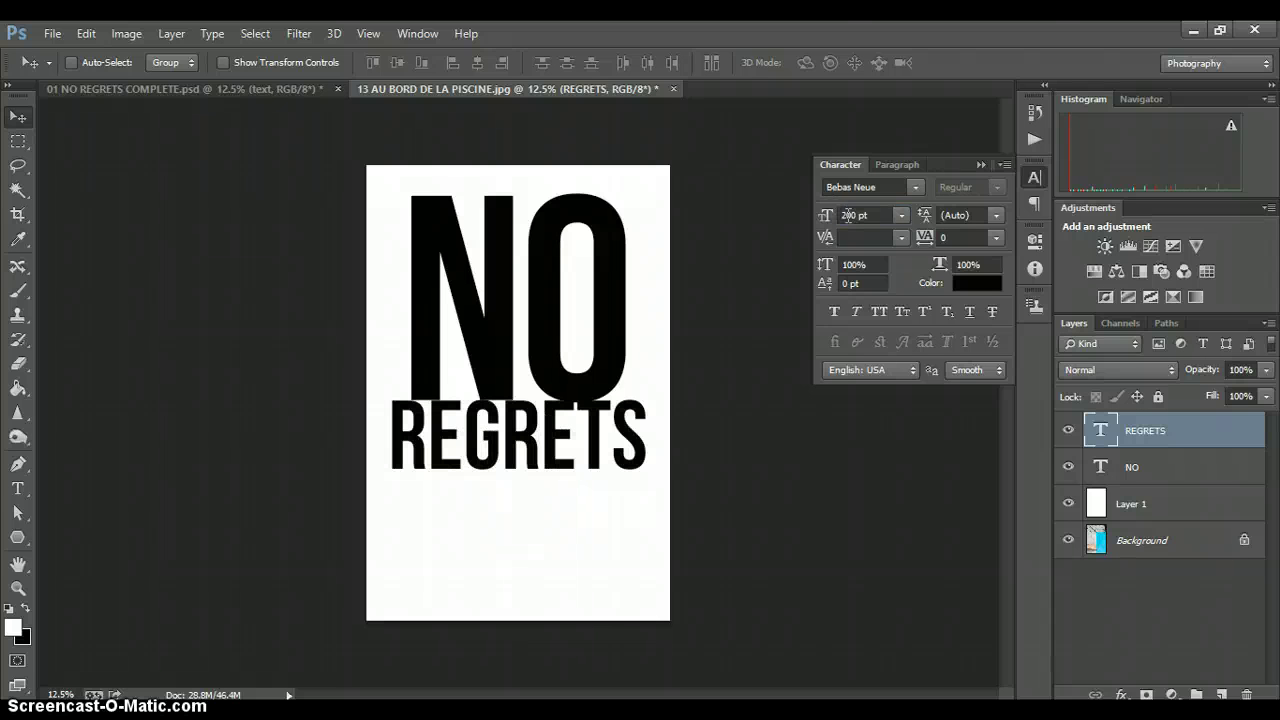
pyautogui.click(847, 216)
pyautogui.write('180')
pyautogui.press('Return')
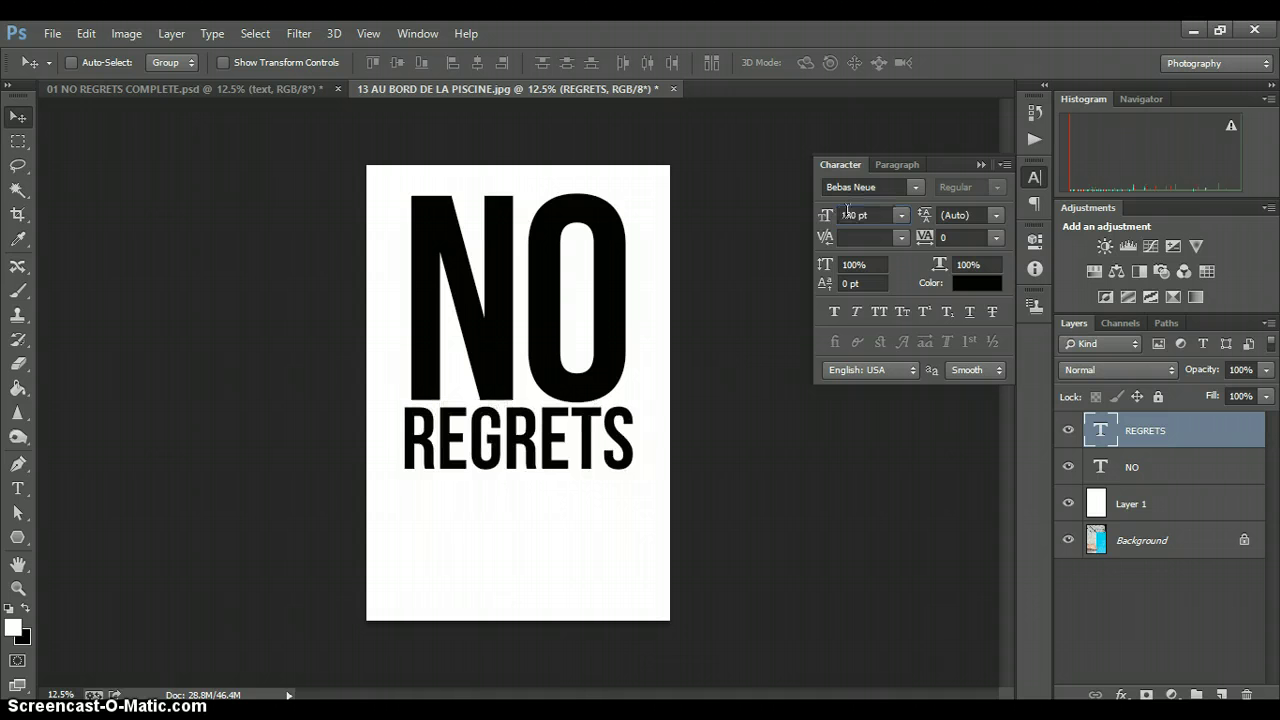
pyautogui.click(849, 215)
pyautogui.click(900, 238)
pyautogui.click(892, 277)
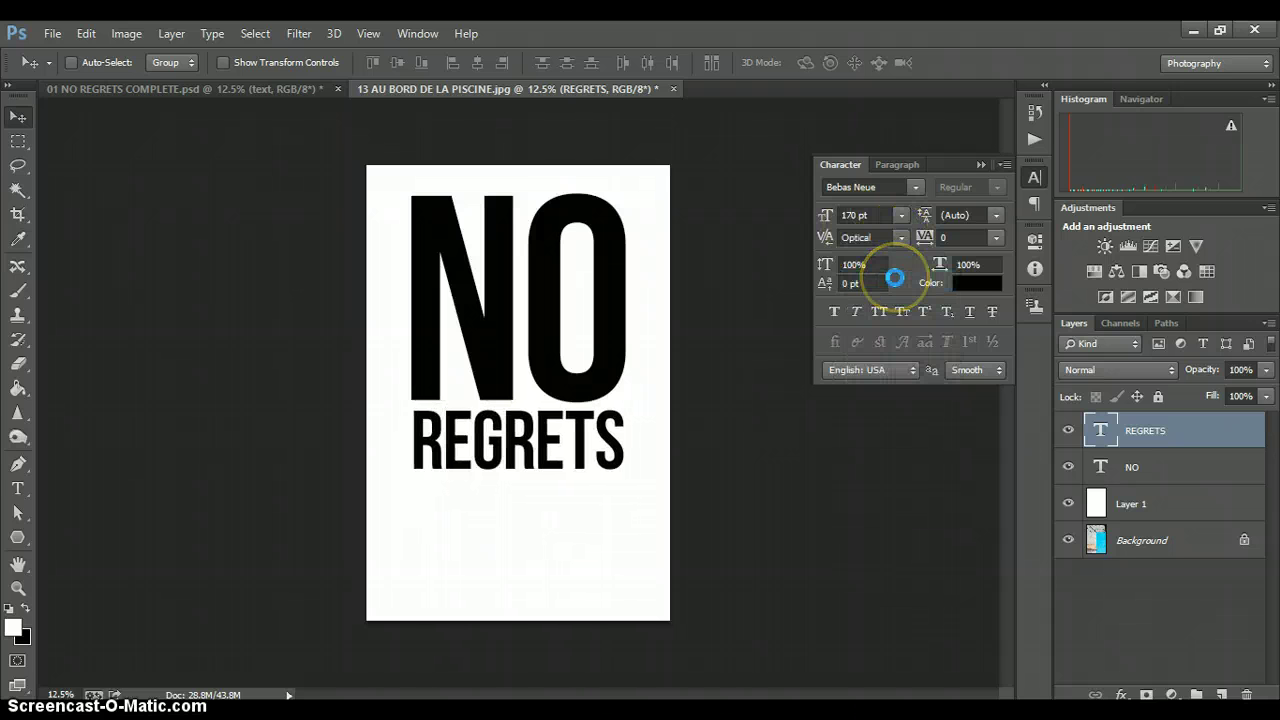
# - Try Metrics kerning on the REGRETS text and return it to Optical
pyautogui.click(900, 238)
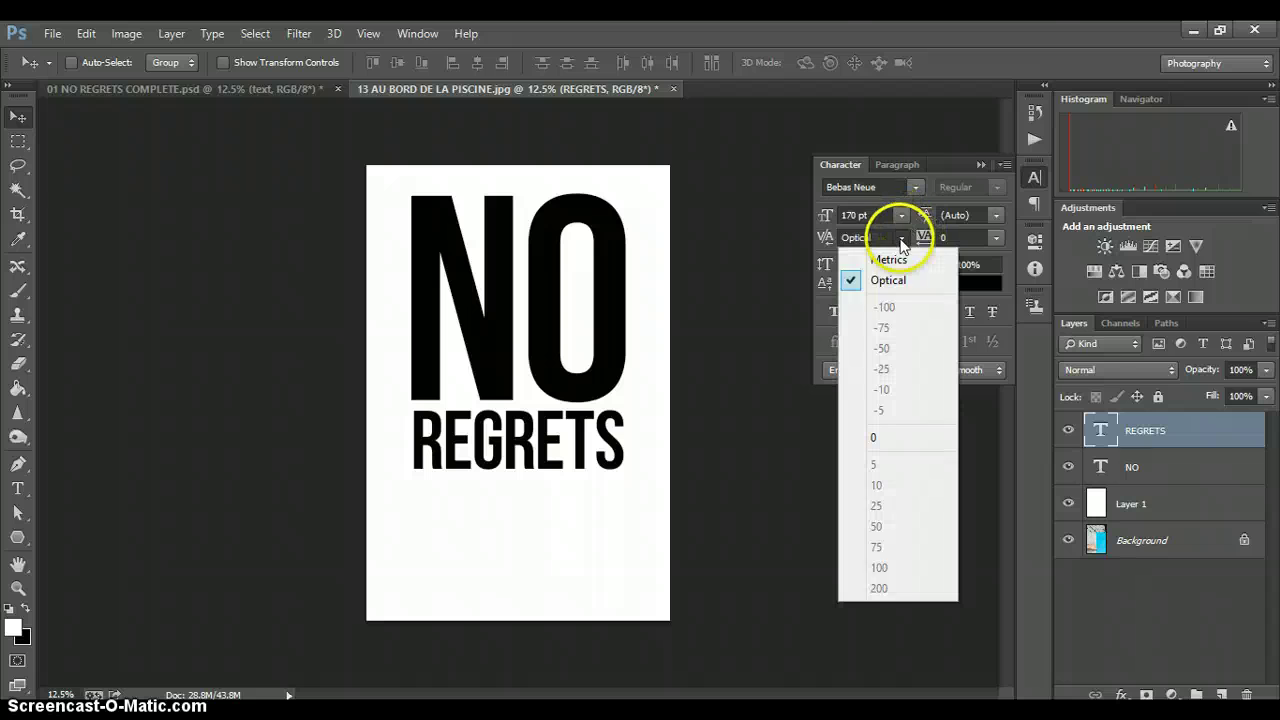
pyautogui.click(887, 262)
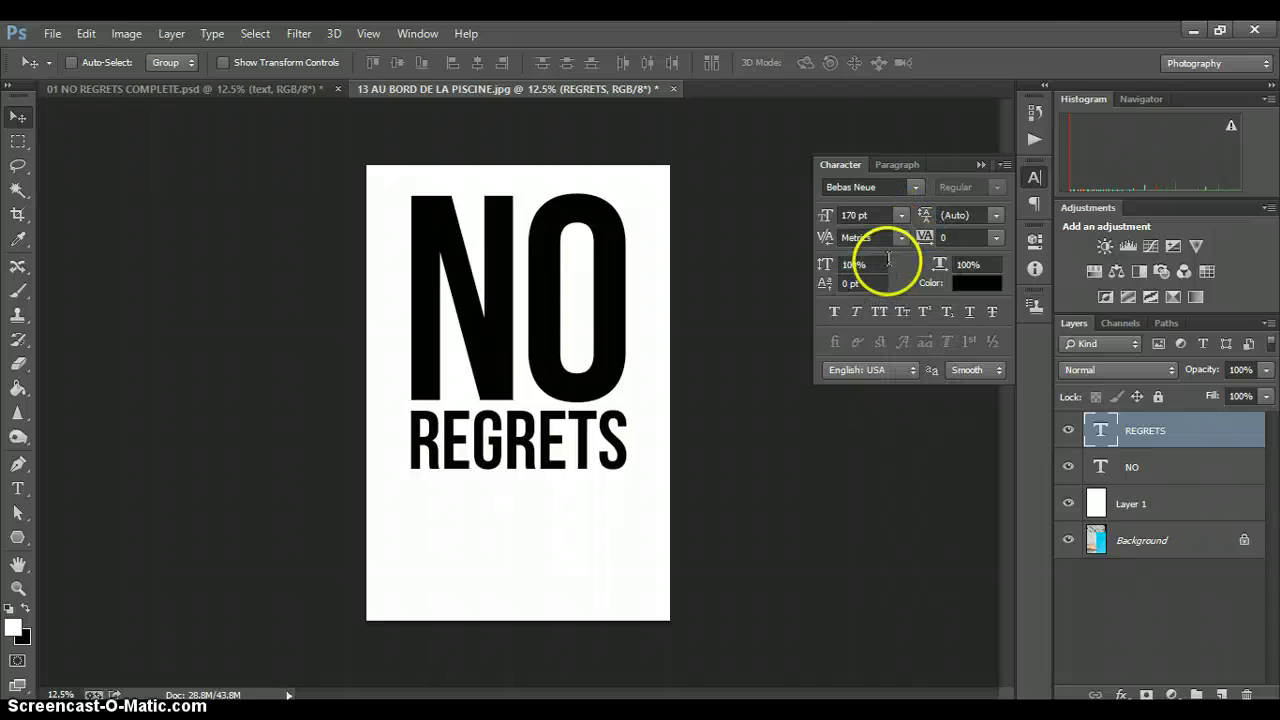
pyautogui.click(905, 242)
pyautogui.click(898, 281)
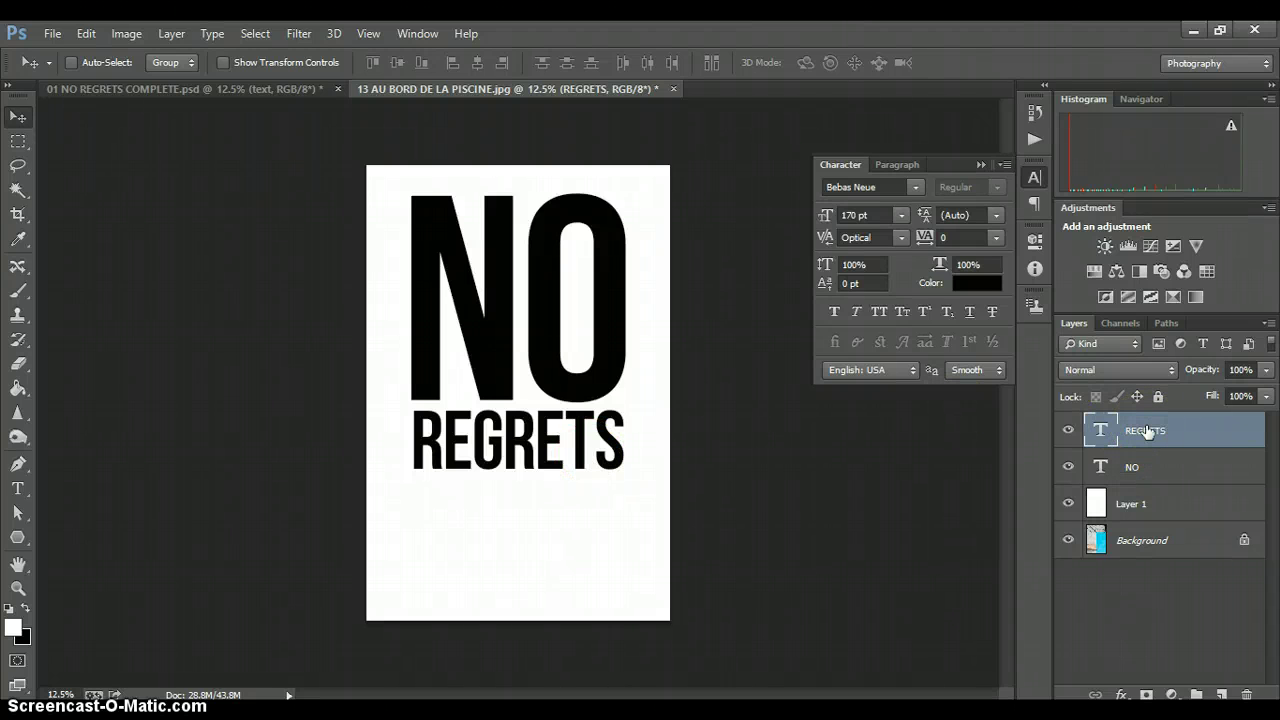
# - Select the REGRETS and NO text layers together for alignment with the Move tool
pyautogui.moveTo(1147, 430); pyautogui.dragTo(1186, 459)
pyautogui.click(1184, 466)
pyautogui.keyDown('shift'); pyautogui.click(1184, 466); pyautogui.keyUp('shift')
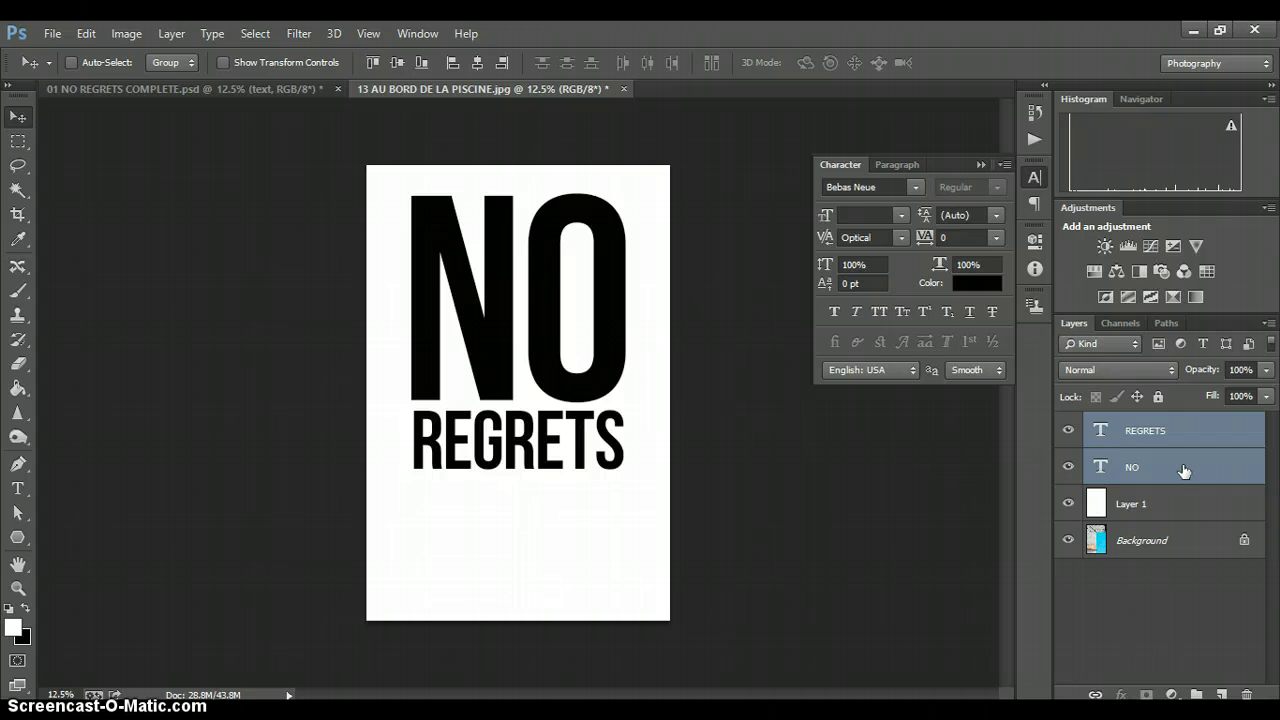
pyautogui.click(20, 118)
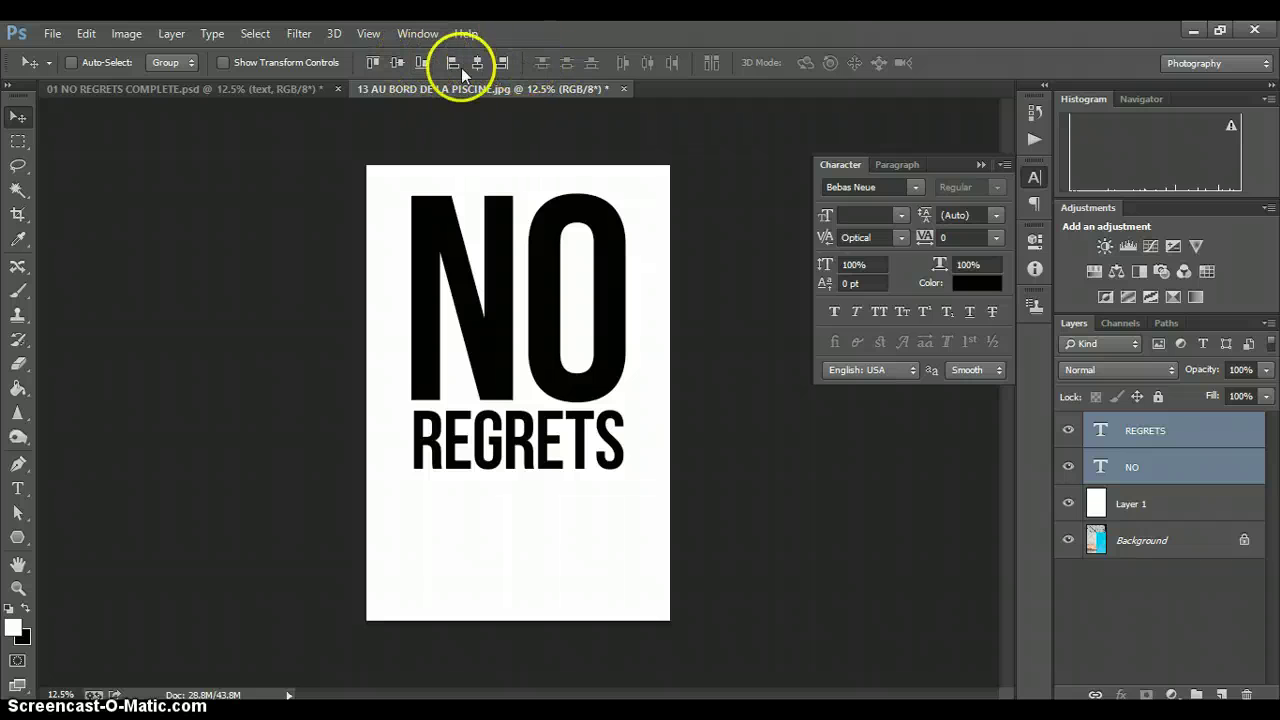
# - Try aligning the vertical centres of the REGRETS and NO layers and undo it
pyautogui.click(396, 63)
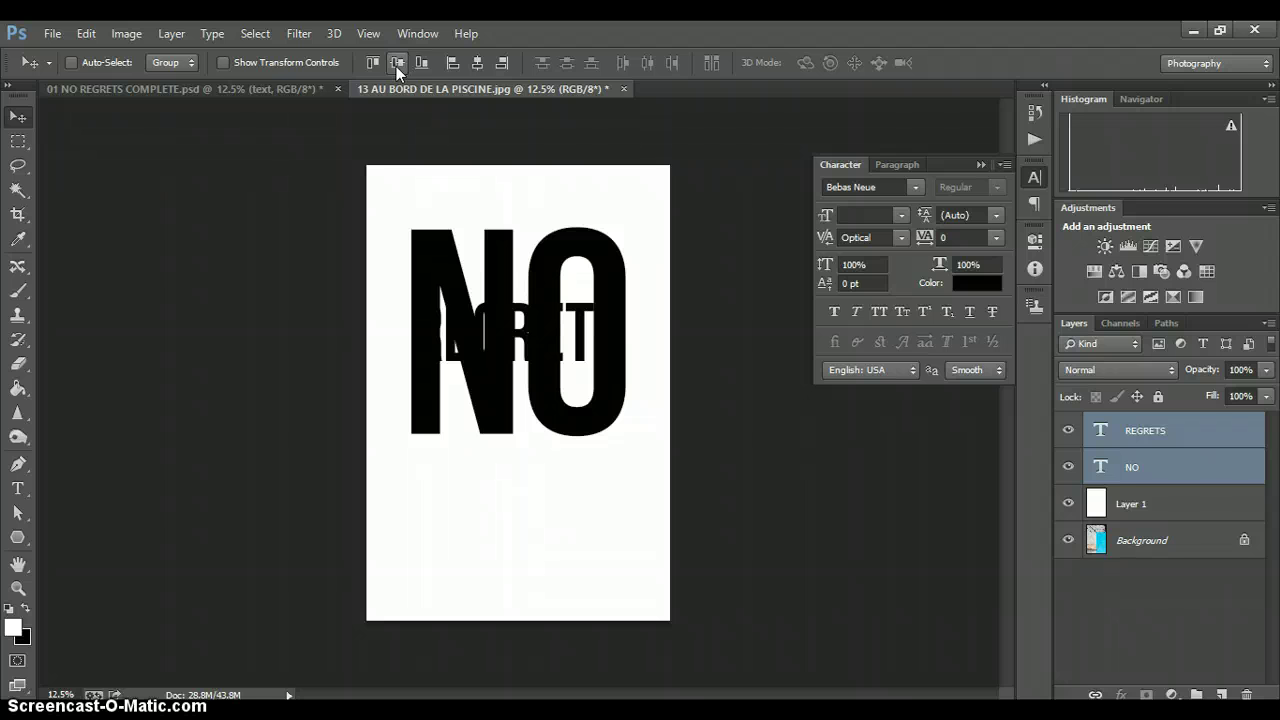
pyautogui.click(325, 272)
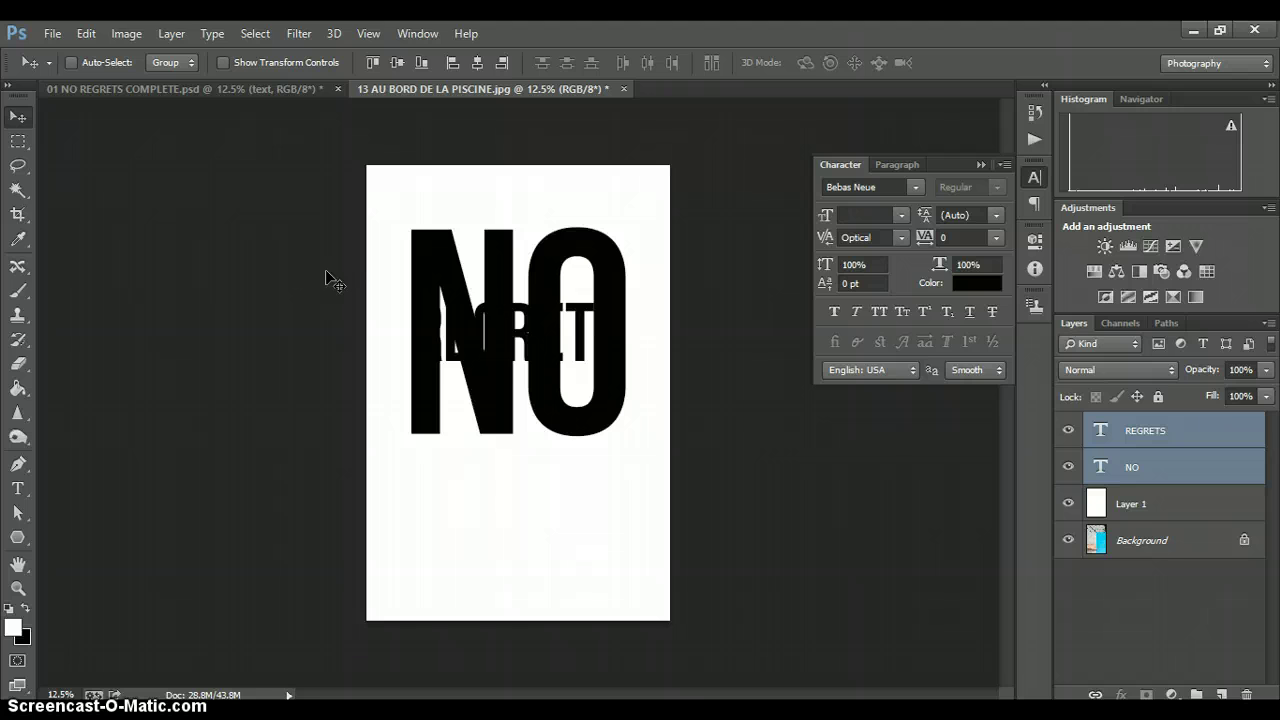
pyautogui.hotkey('ctrl', 'z')
# - Compare left and right edge alignment, align the horizontal centres of the REGRETS and NO layers, and group both layers
pyautogui.click(487, 75)
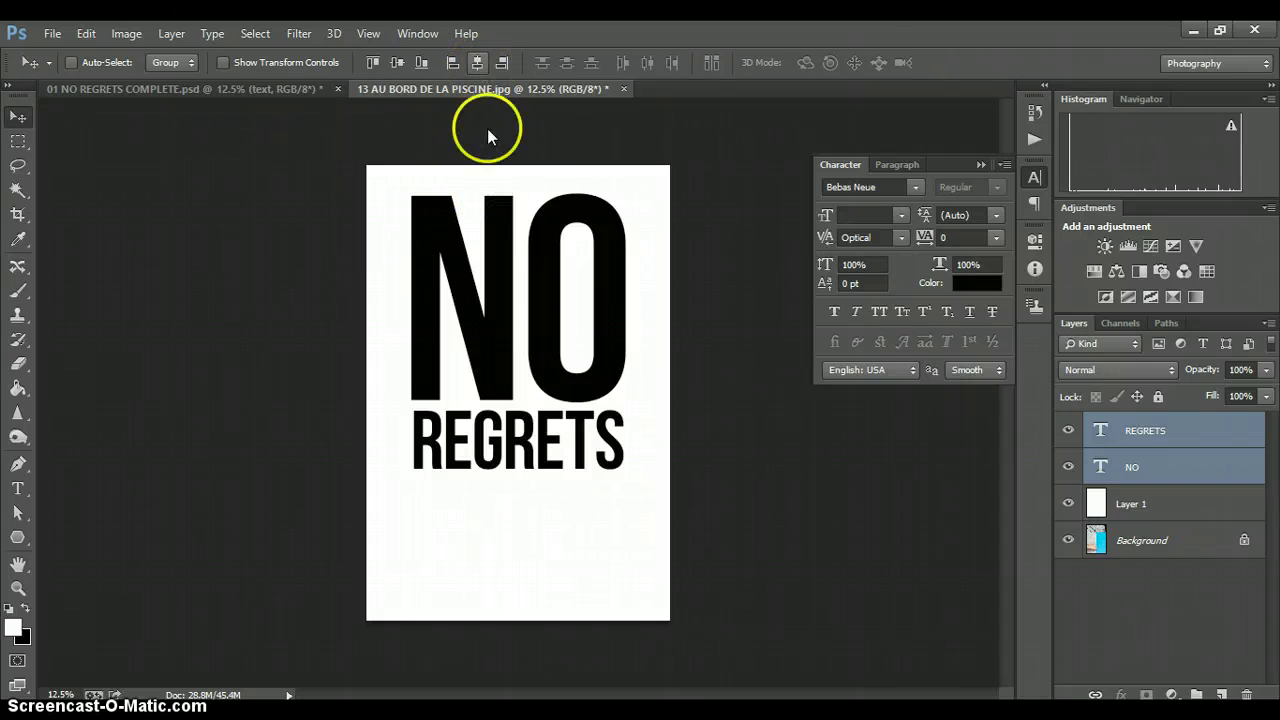
pyautogui.click(454, 64)
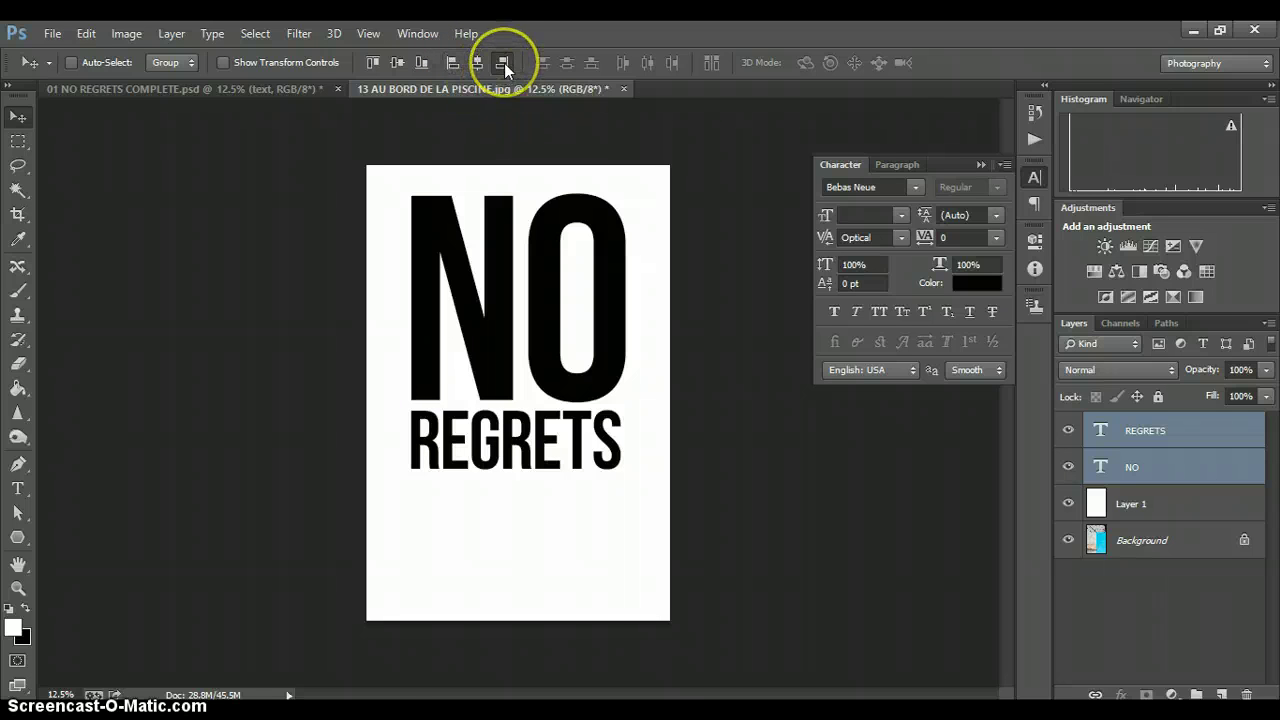
pyautogui.click(503, 63)
pyautogui.click(477, 62)
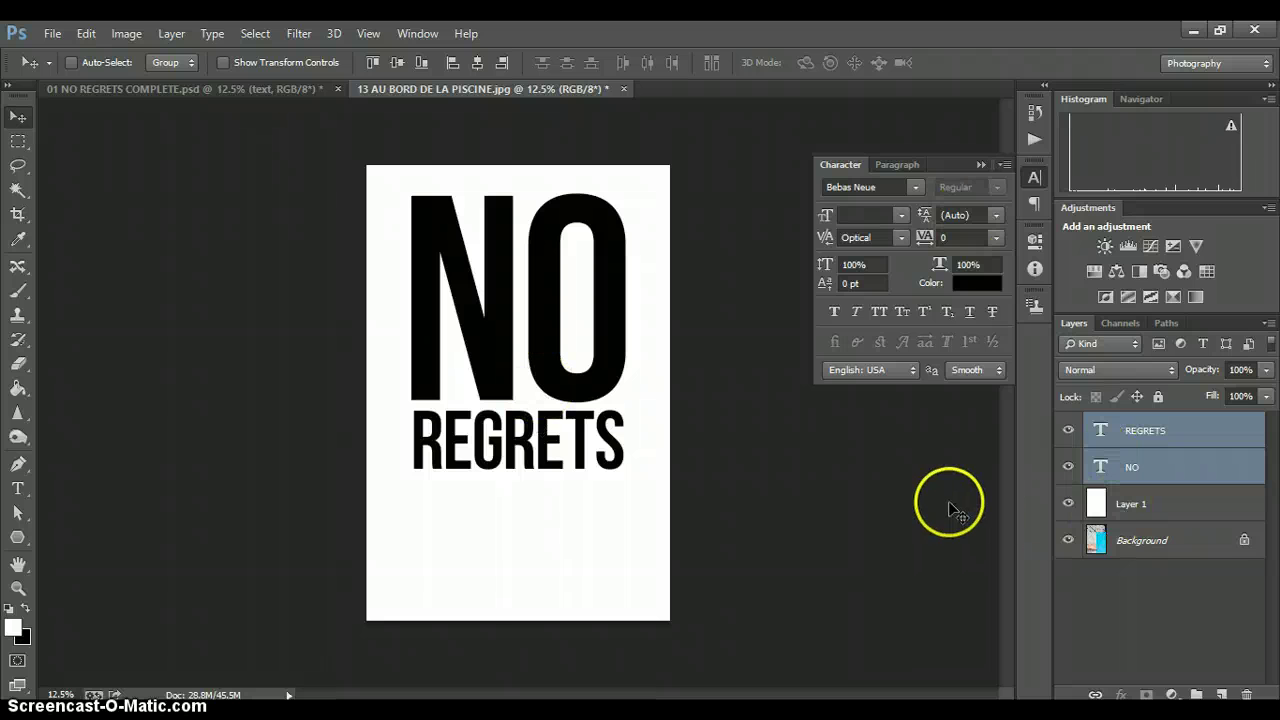
pyautogui.hotkey('ctrl', 'g')
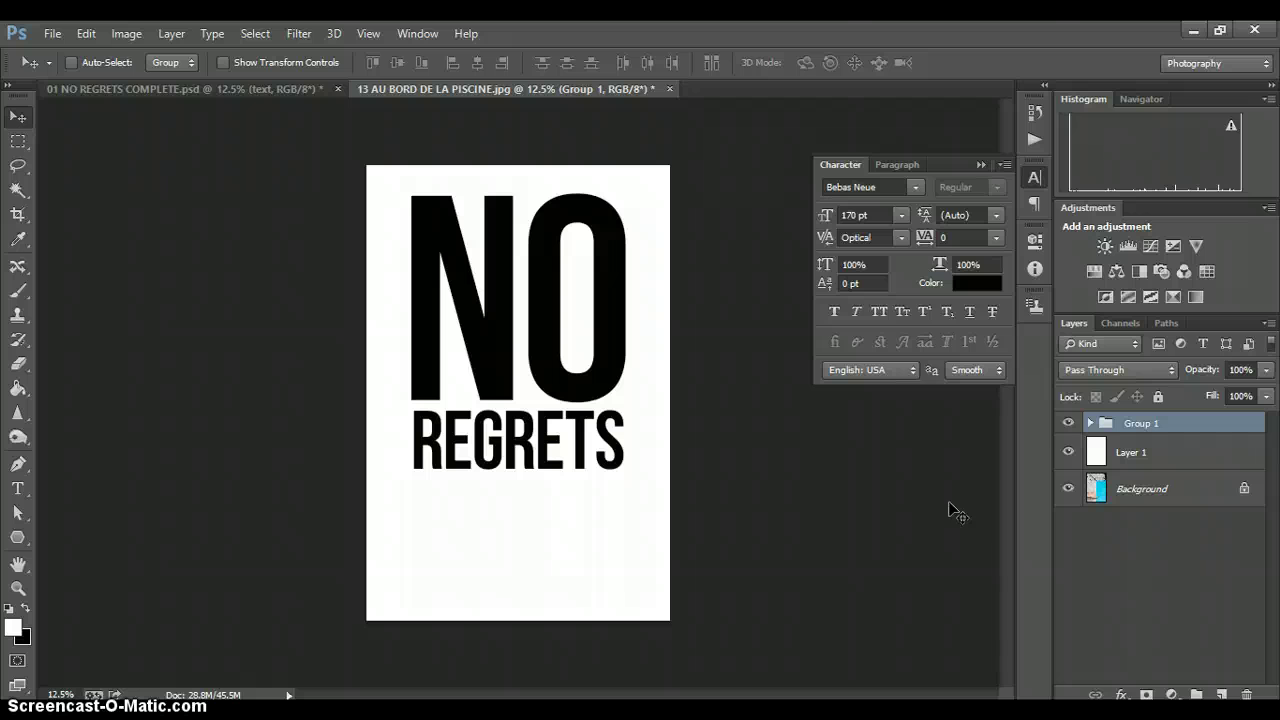
# - Duplicate the Background photo layer as Background copy and place the copy above the text group
pyautogui.click(1120, 503)
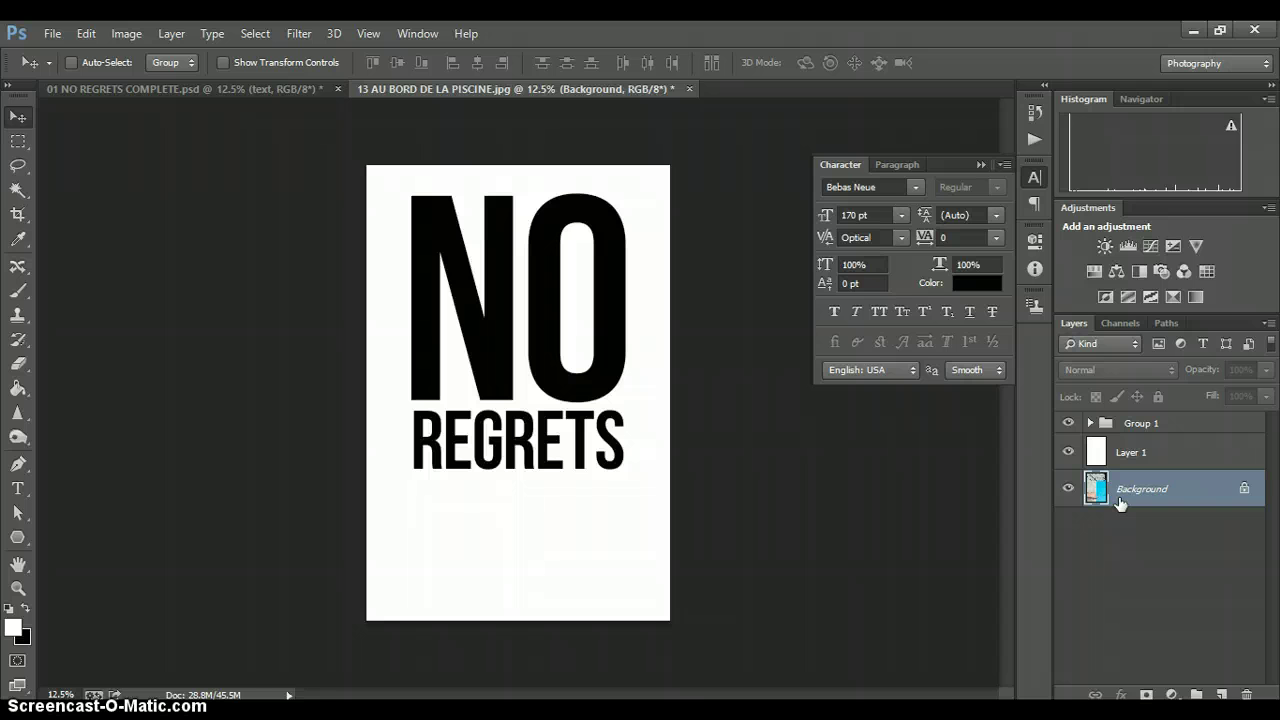
pyautogui.rightClick(1119, 498)
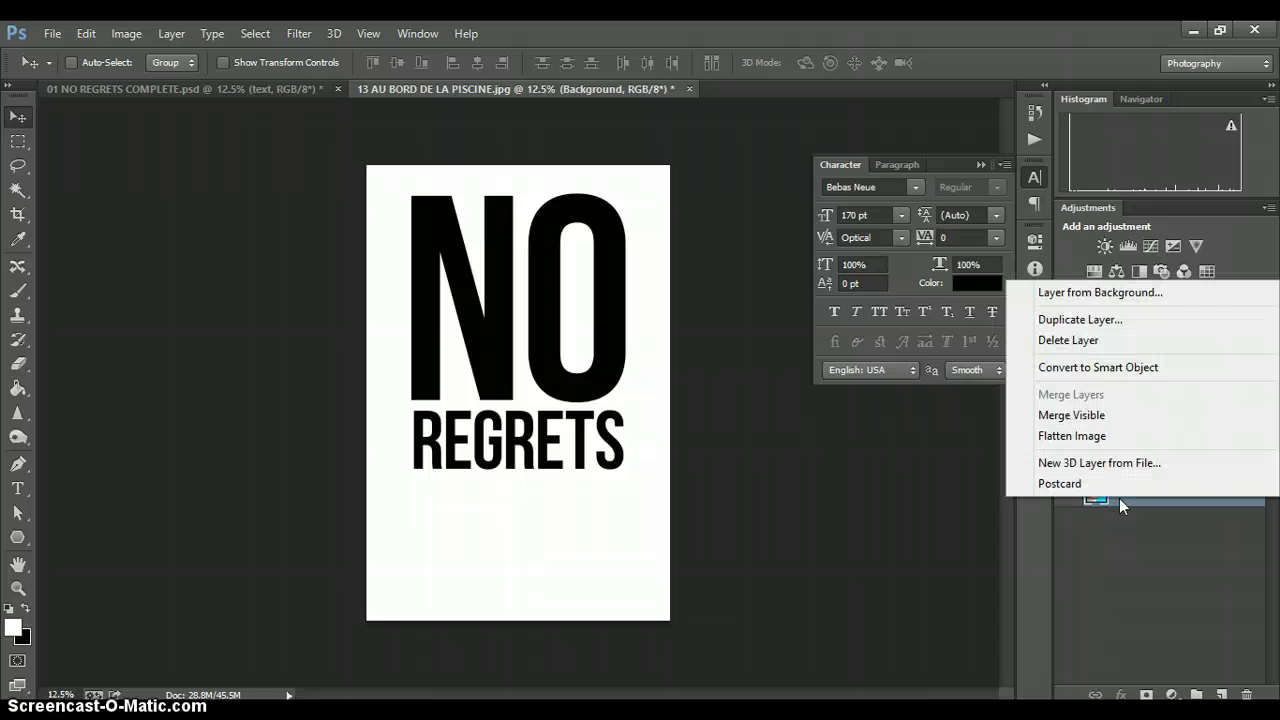
pyautogui.click(1126, 322)
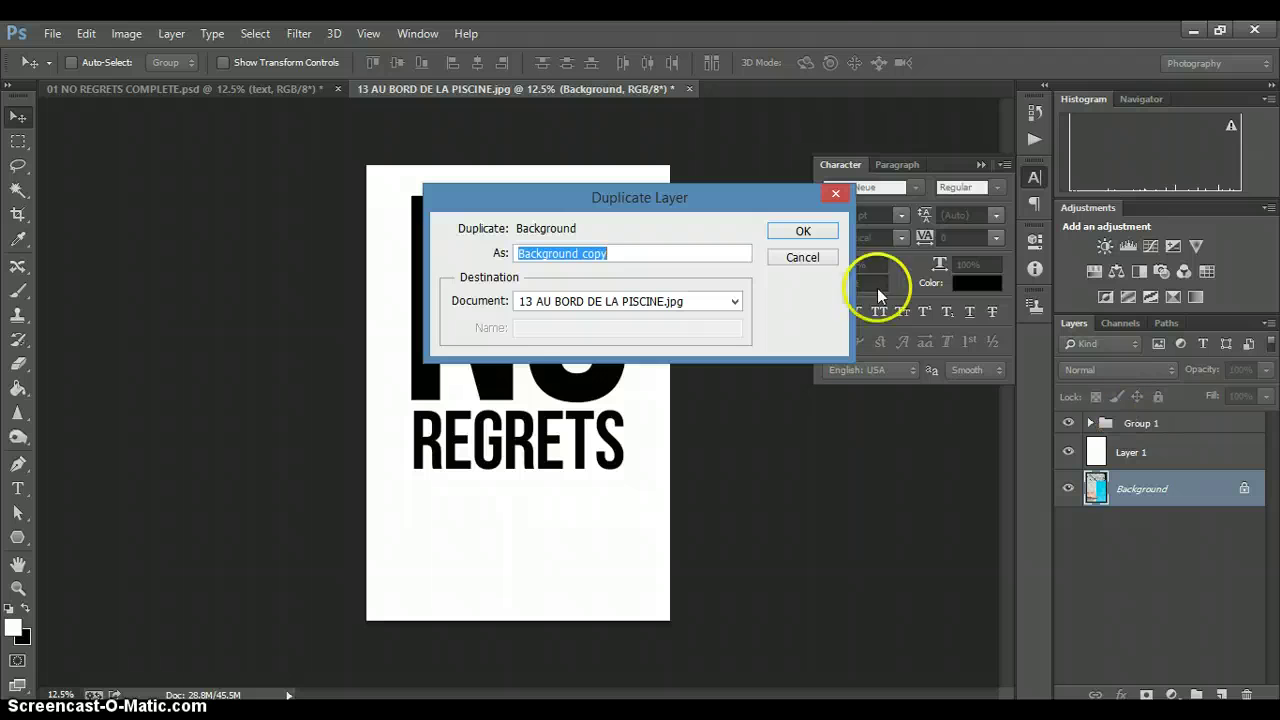
pyautogui.click(810, 232)
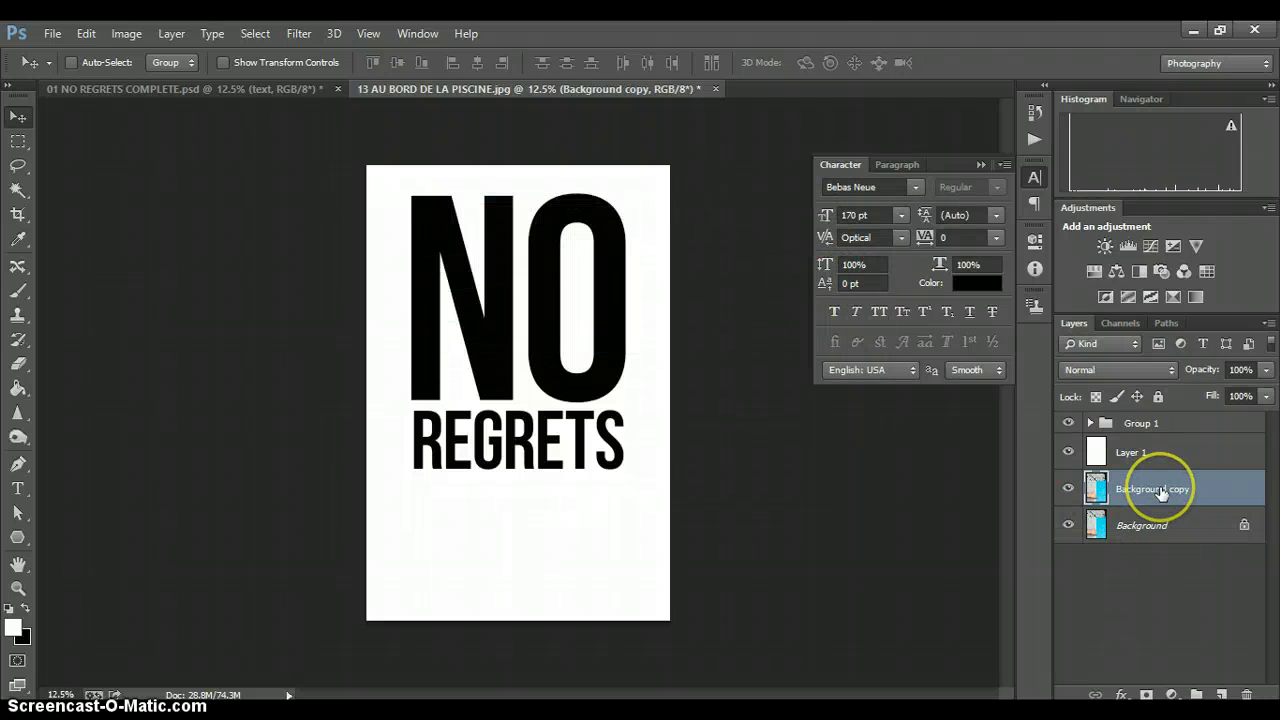
pyautogui.hotkey('ctrl', 'shift', ']')
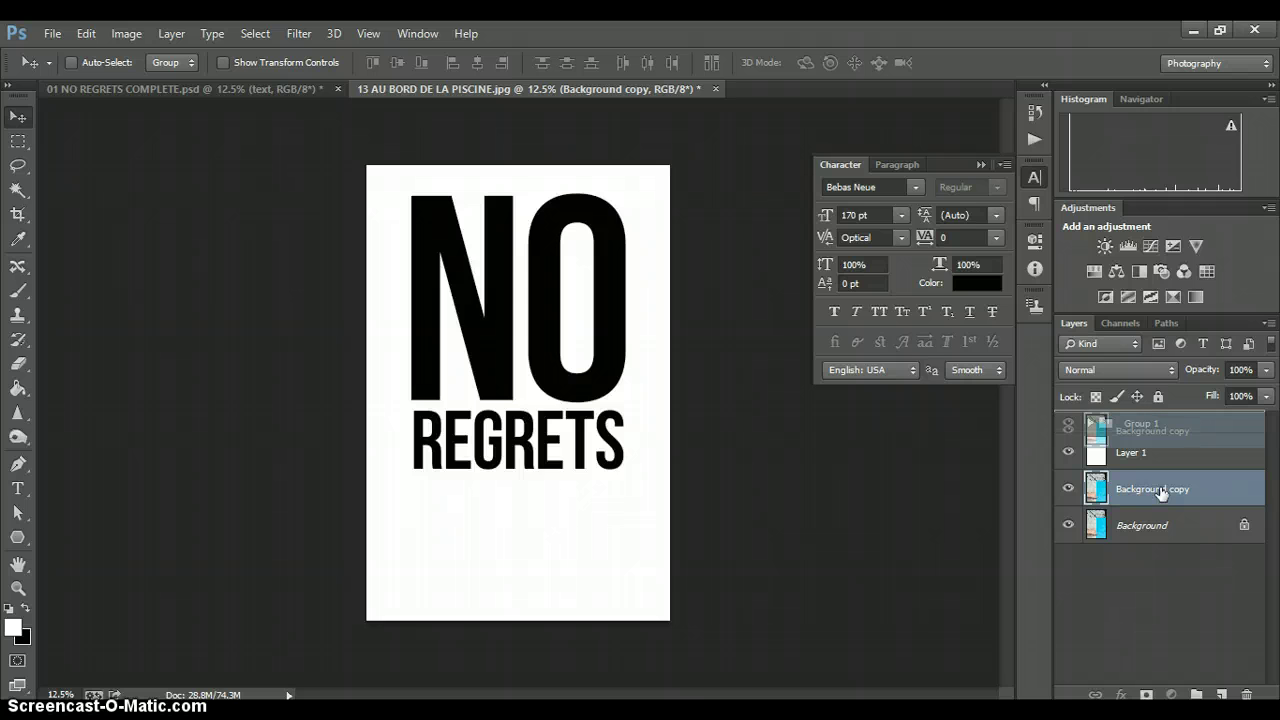
pyautogui.moveTo(1160, 490); pyautogui.dragTo(1143, 406)
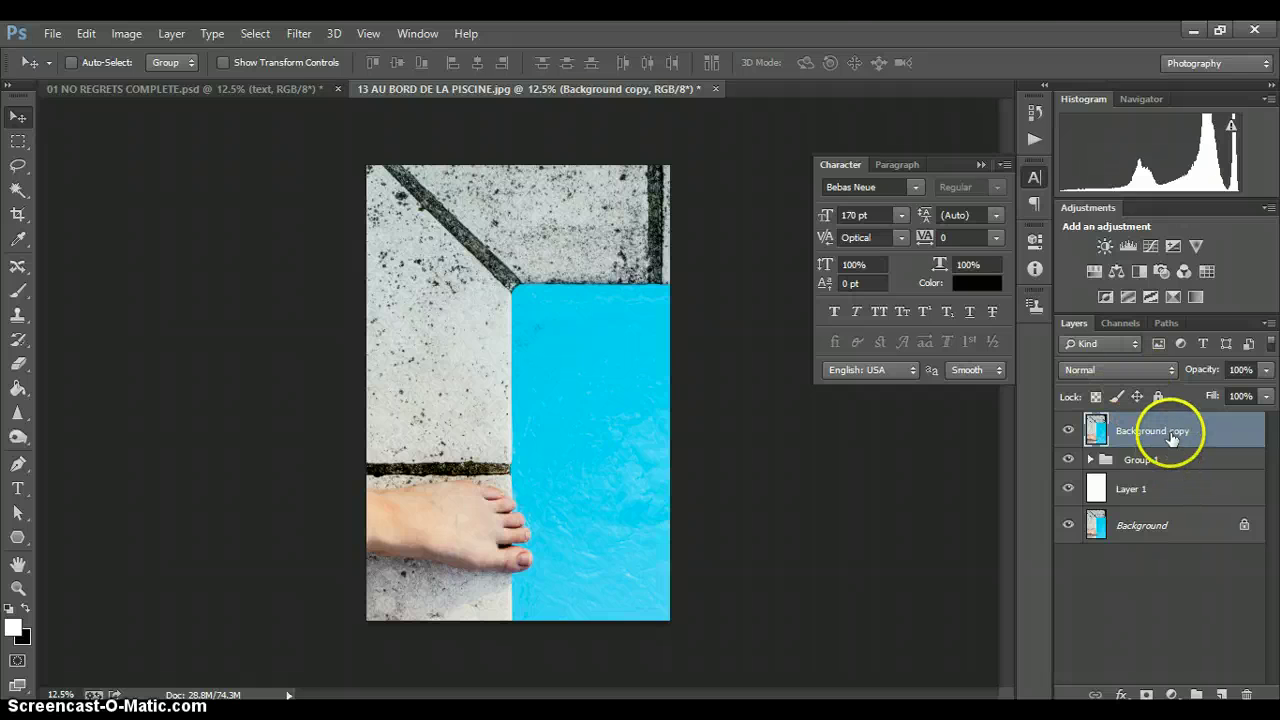
# - Clip the Background copy to the text group with a clipping mask and check the group's contents
pyautogui.rightClick(1172, 440)
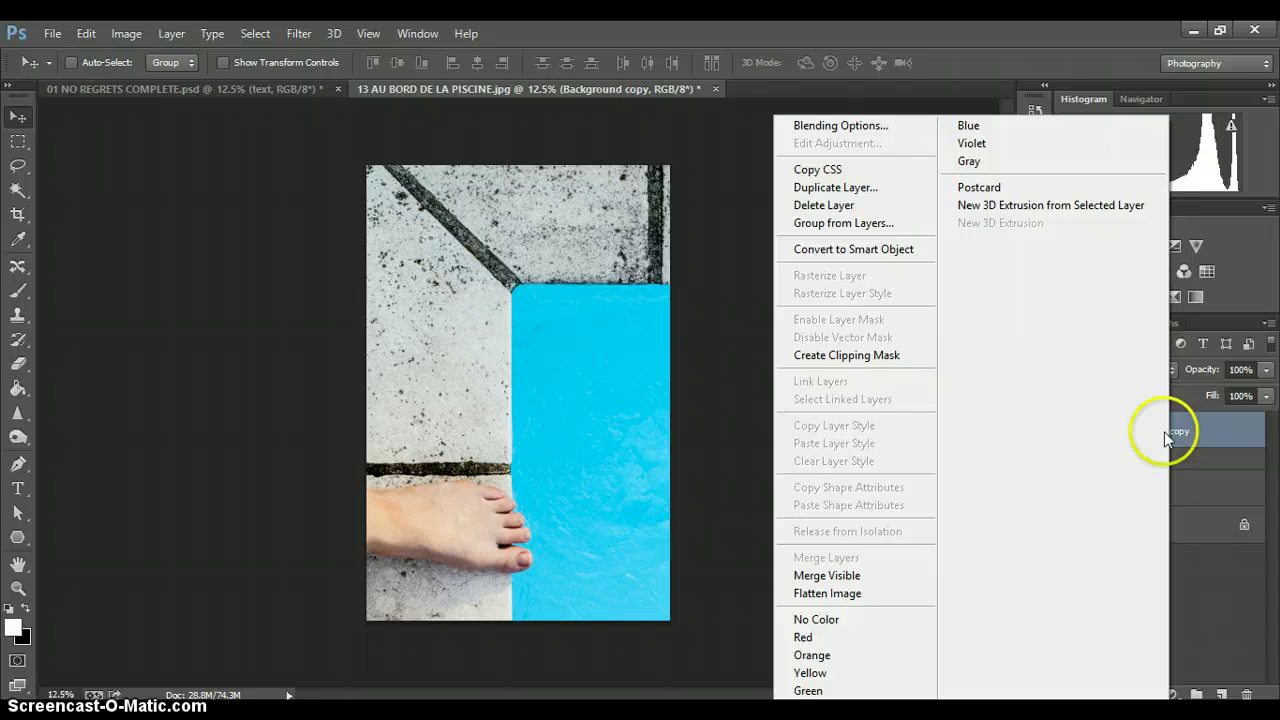
pyautogui.click(855, 356)
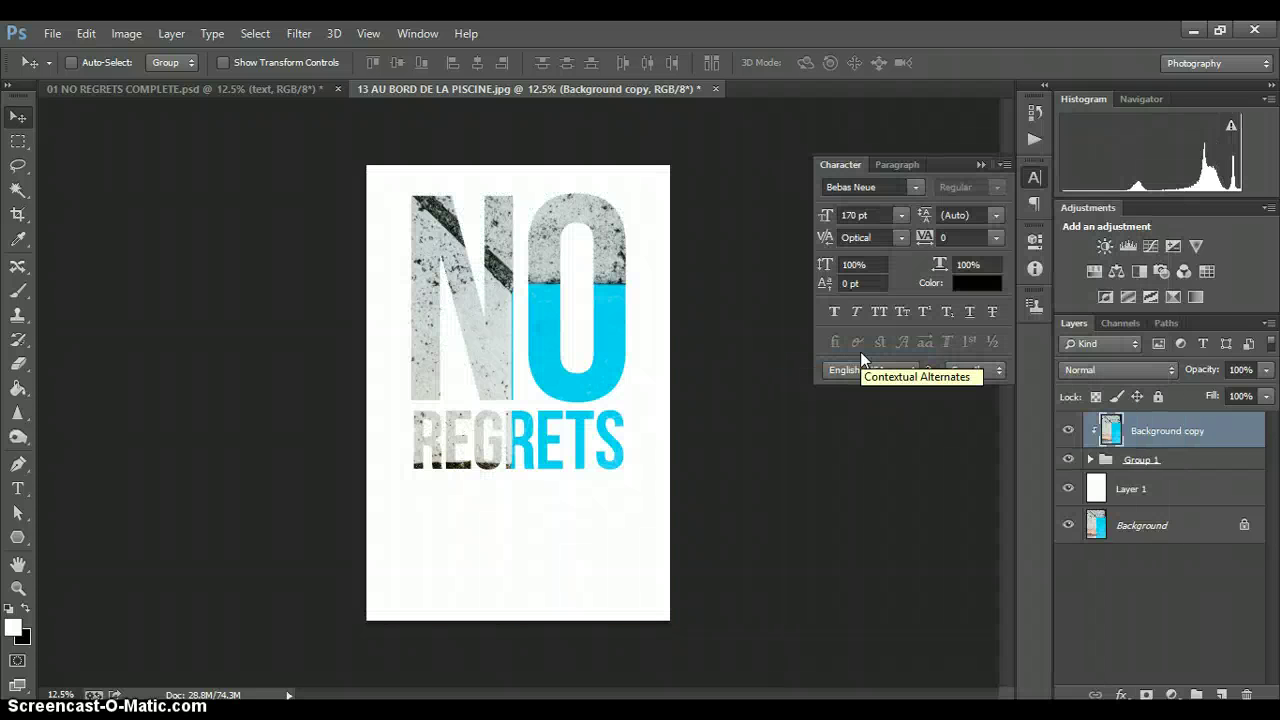
pyautogui.click(1090, 460)
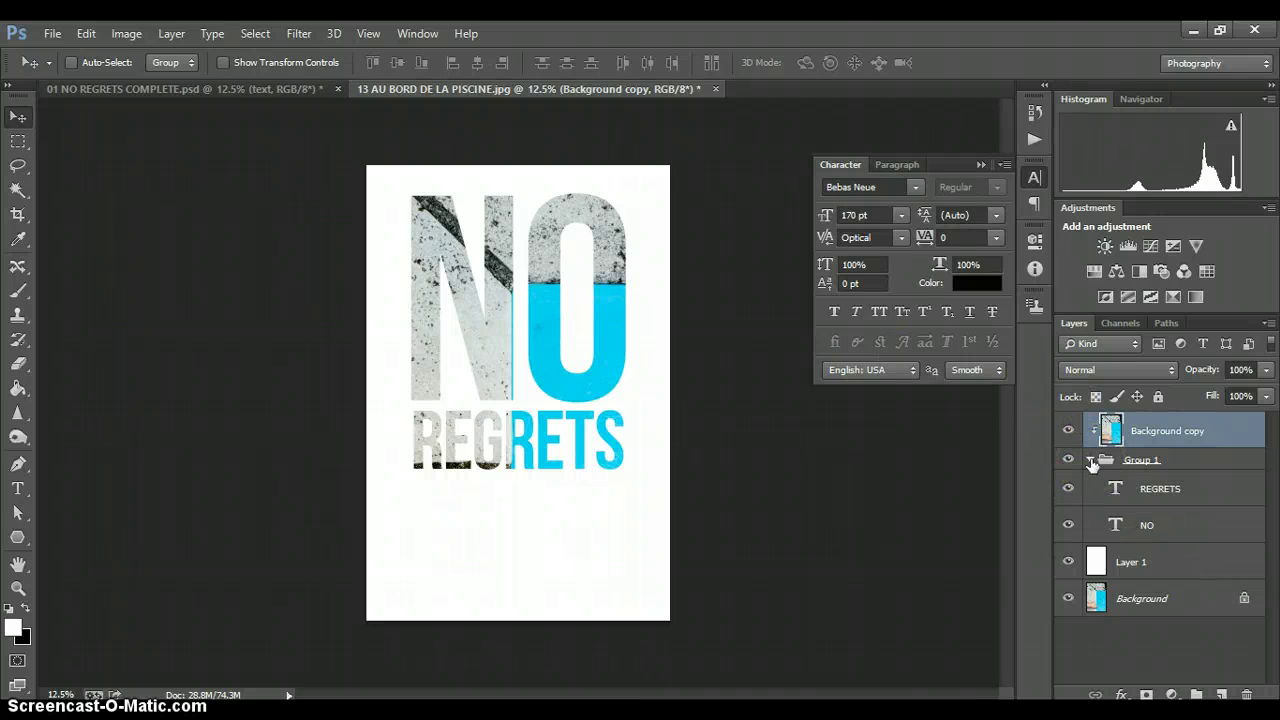
pyautogui.click(1091, 460)
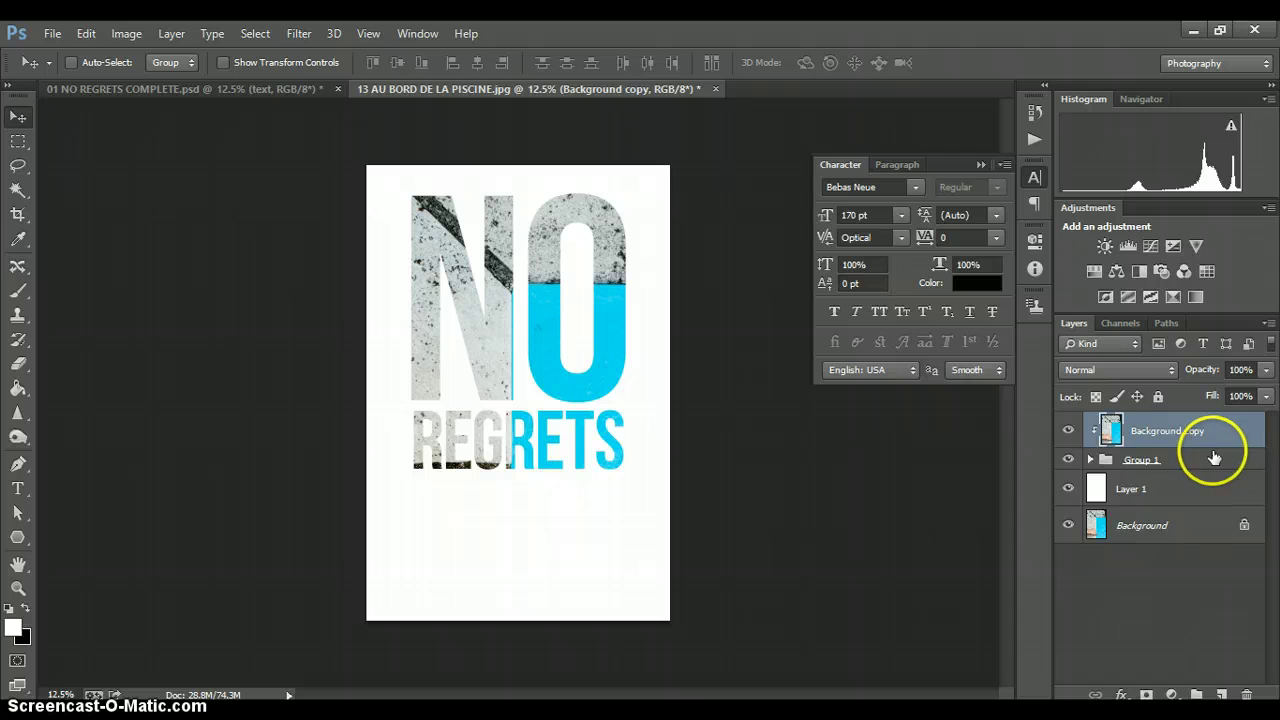
# - Move the text group down over the foot area of the photo and back to the upper part of the page
pyautogui.click(1250, 460)
pyautogui.moveTo(540, 362); pyautogui.dragTo(529, 481)
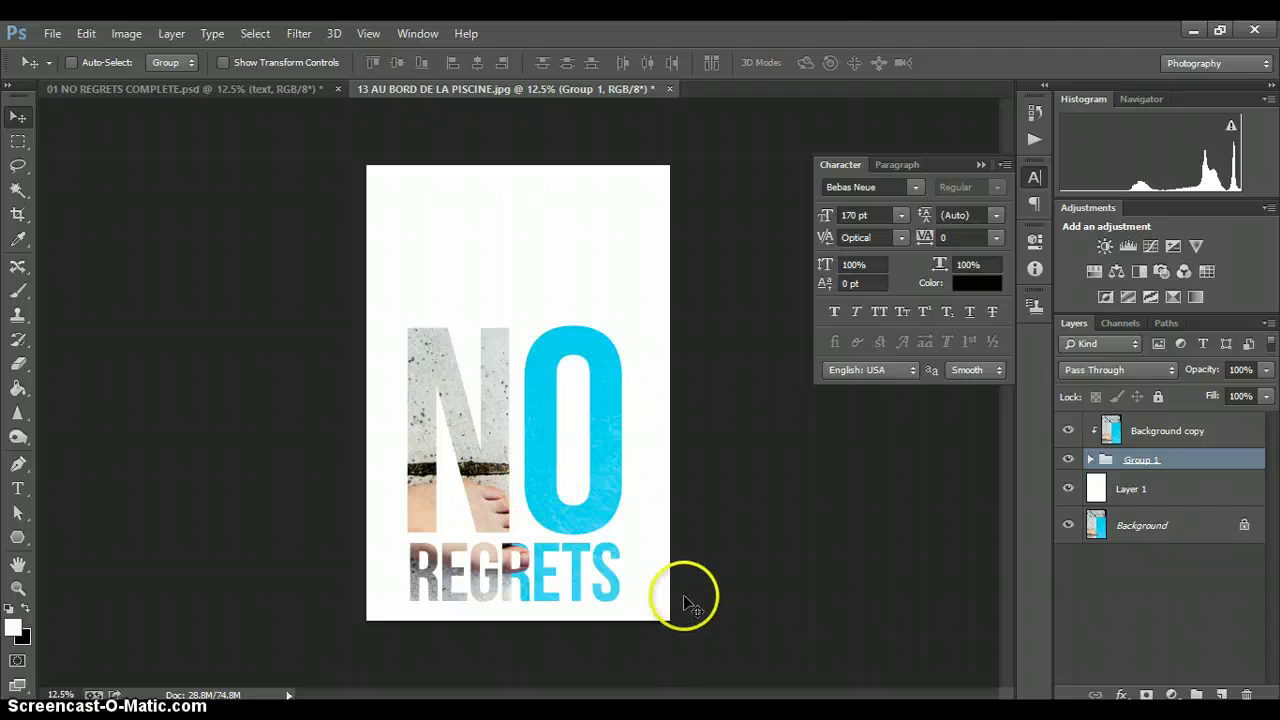
pyautogui.moveTo(509, 471); pyautogui.dragTo(518, 340)
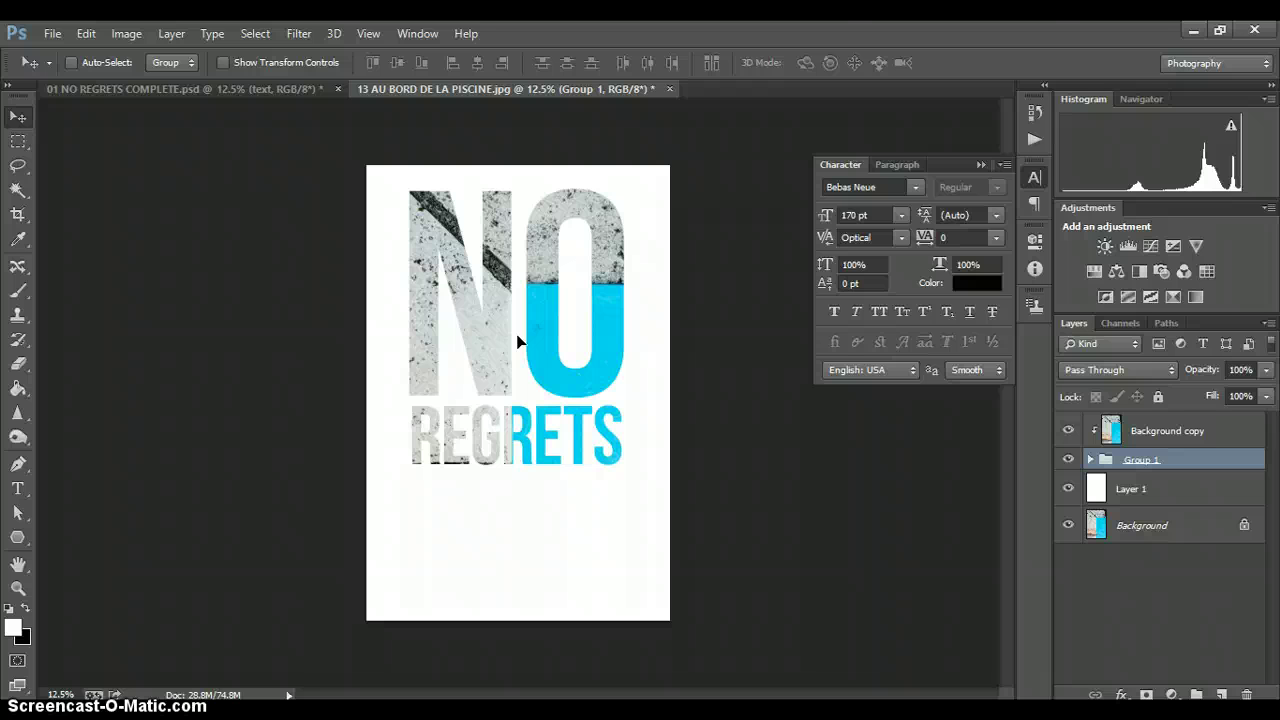
# - Select the whole canvas and align the text group to its horizontal and vertical centres
pyautogui.moveTo(614, 386); pyautogui.dragTo(676, 448)
pyautogui.hotkey('ctrl', 'a')
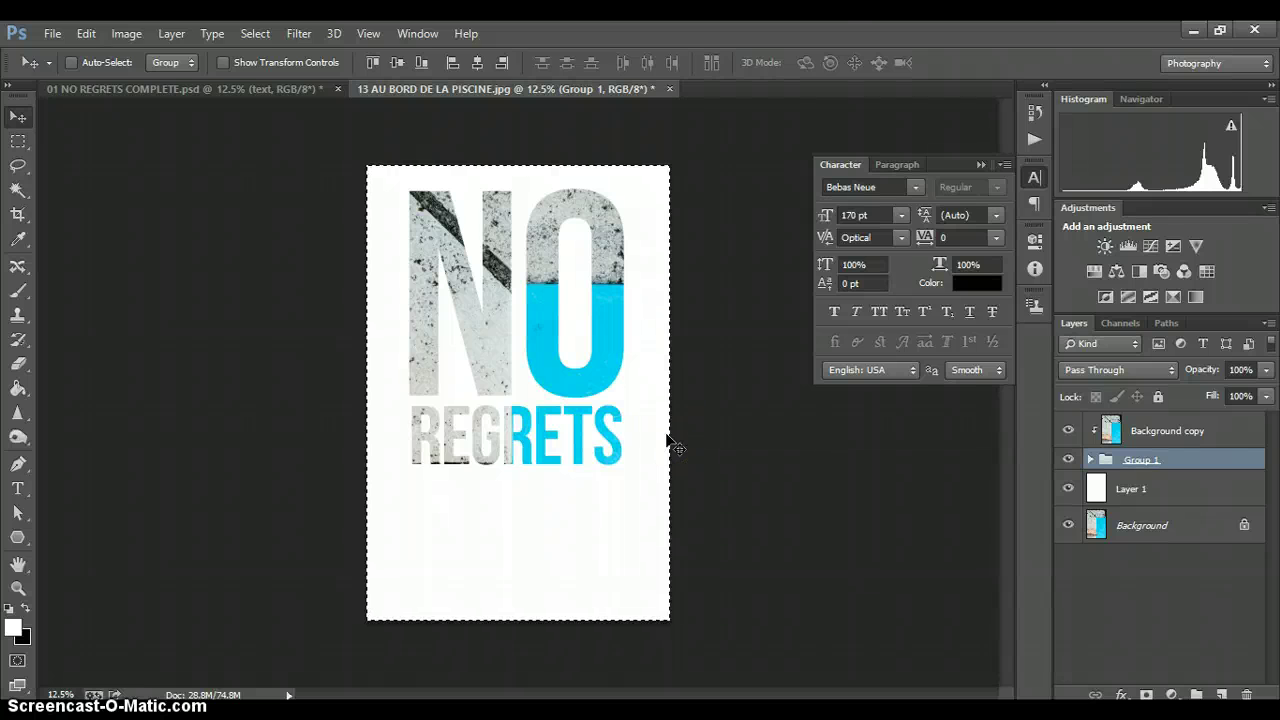
pyautogui.moveTo(1151, 391); pyautogui.dragTo(1173, 464)
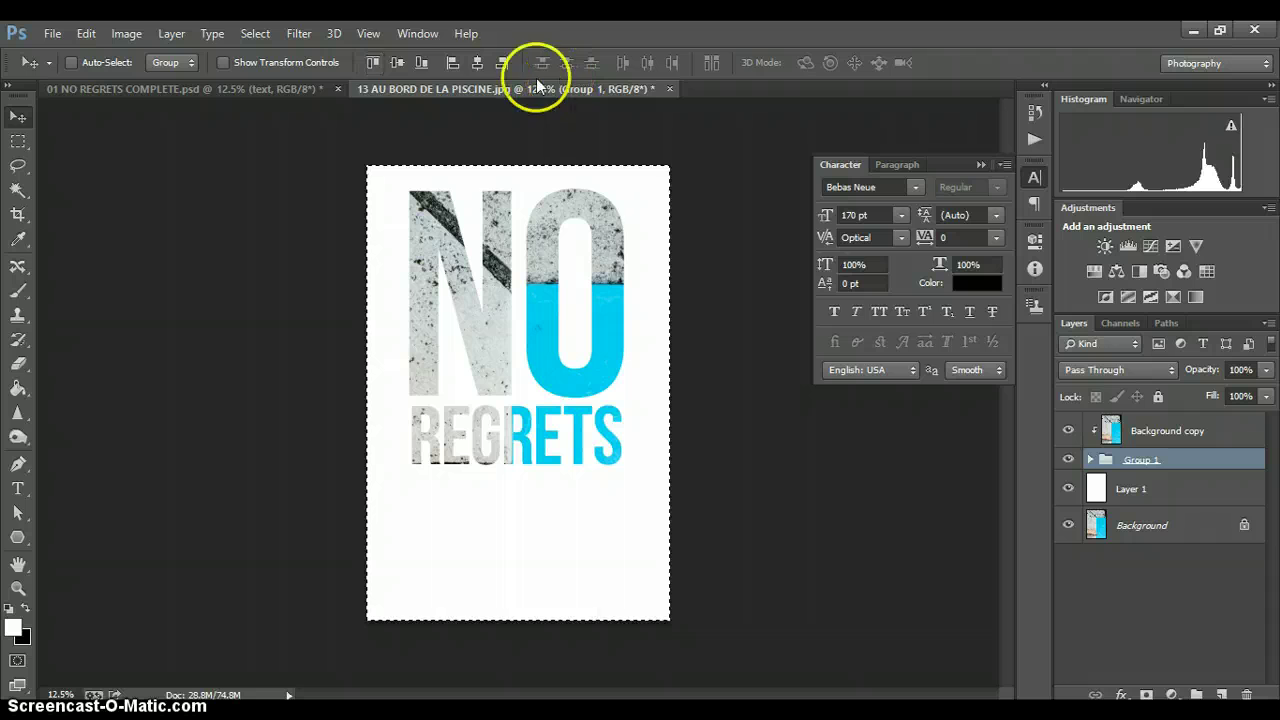
pyautogui.click(477, 65)
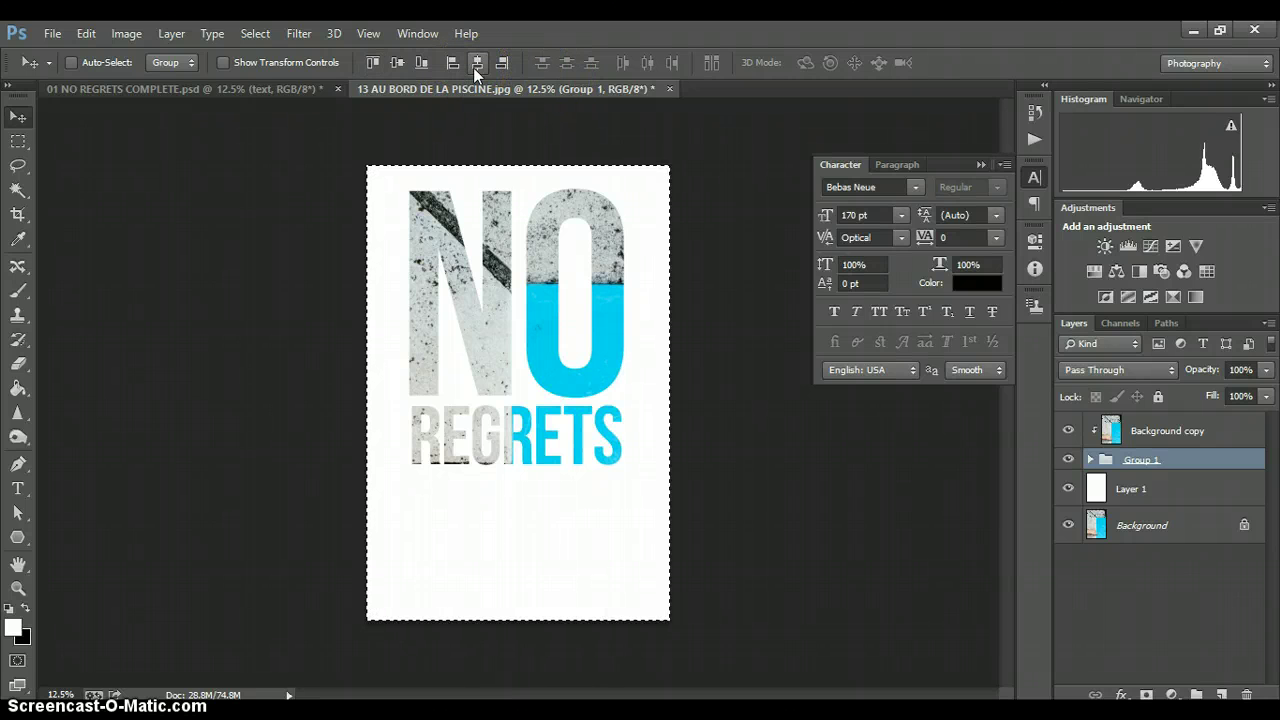
pyautogui.click(434, 63)
pyautogui.click(397, 63)
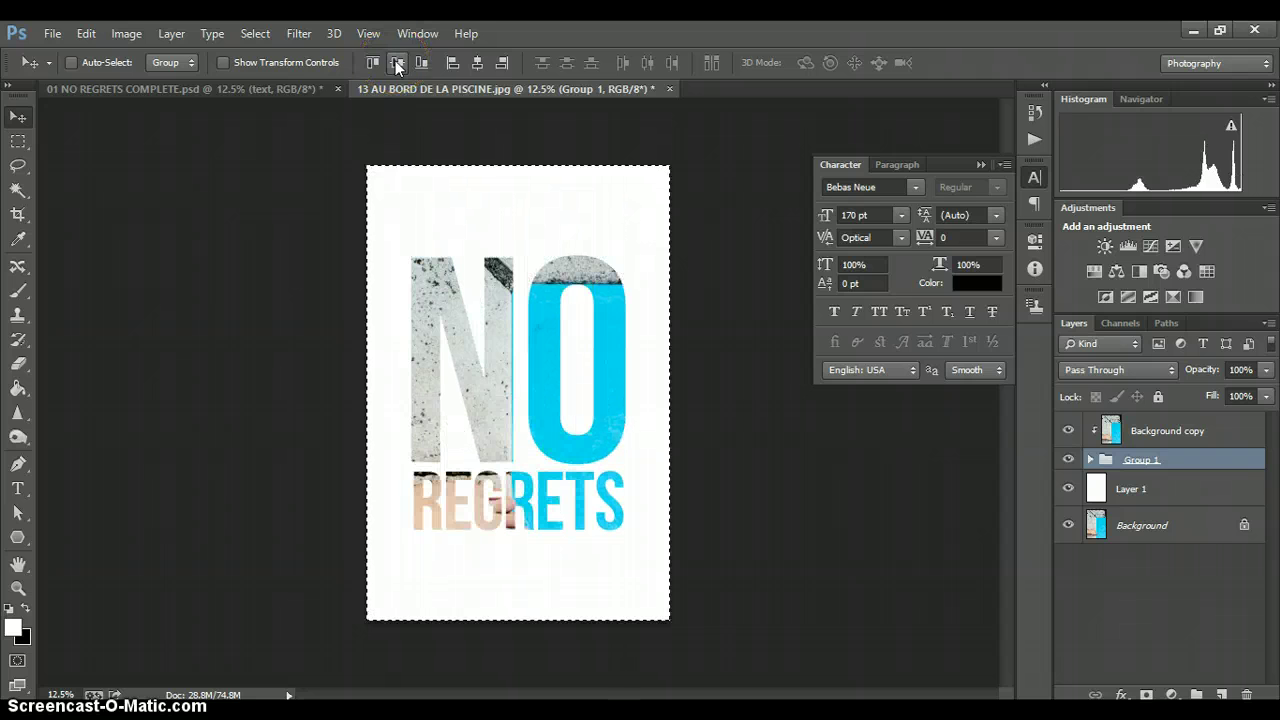
# - Move the centred text group straight up to the upper part of the page and clear the canvas selection
pyautogui.click(507, 410)
pyautogui.click(642, 305)
pyautogui.click(1170, 499)
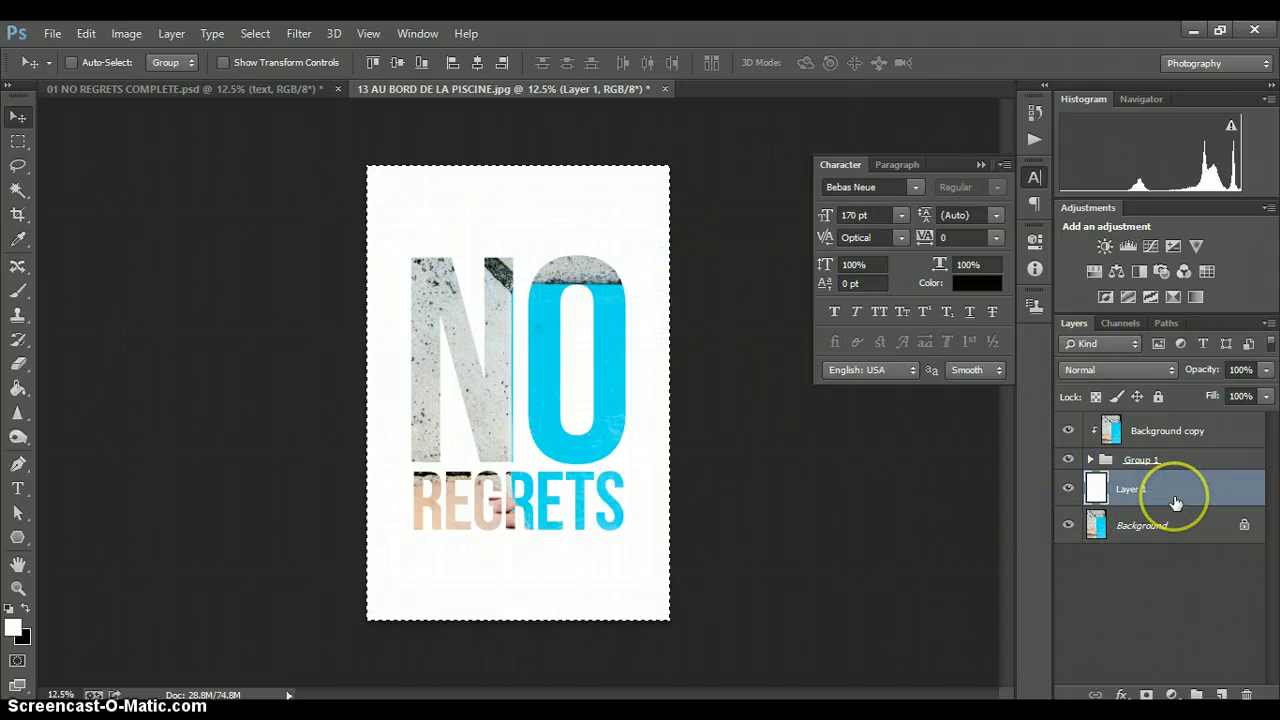
pyautogui.click(1165, 459)
pyautogui.moveTo(564, 392); pyautogui.dragTo(563, 333)
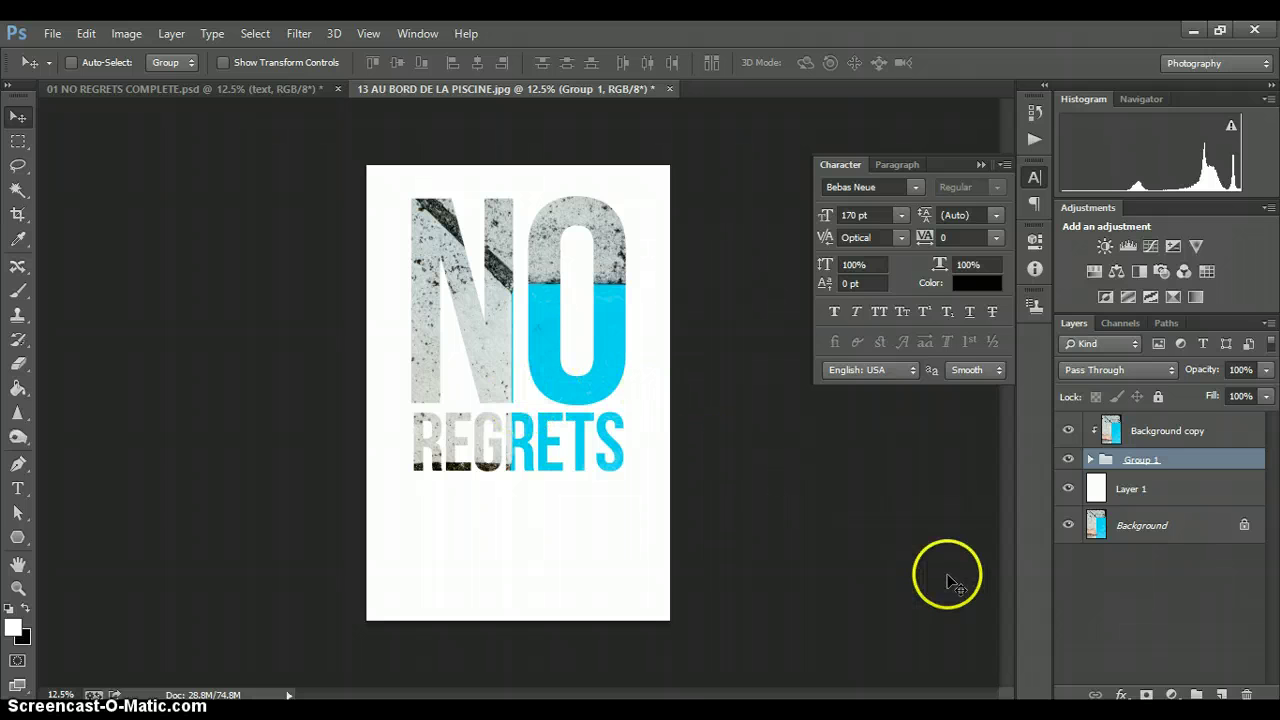
# - Duplicate the clipped Background copy photo layer and release the duplicate from the clipping mask
pyautogui.click(1158, 526)
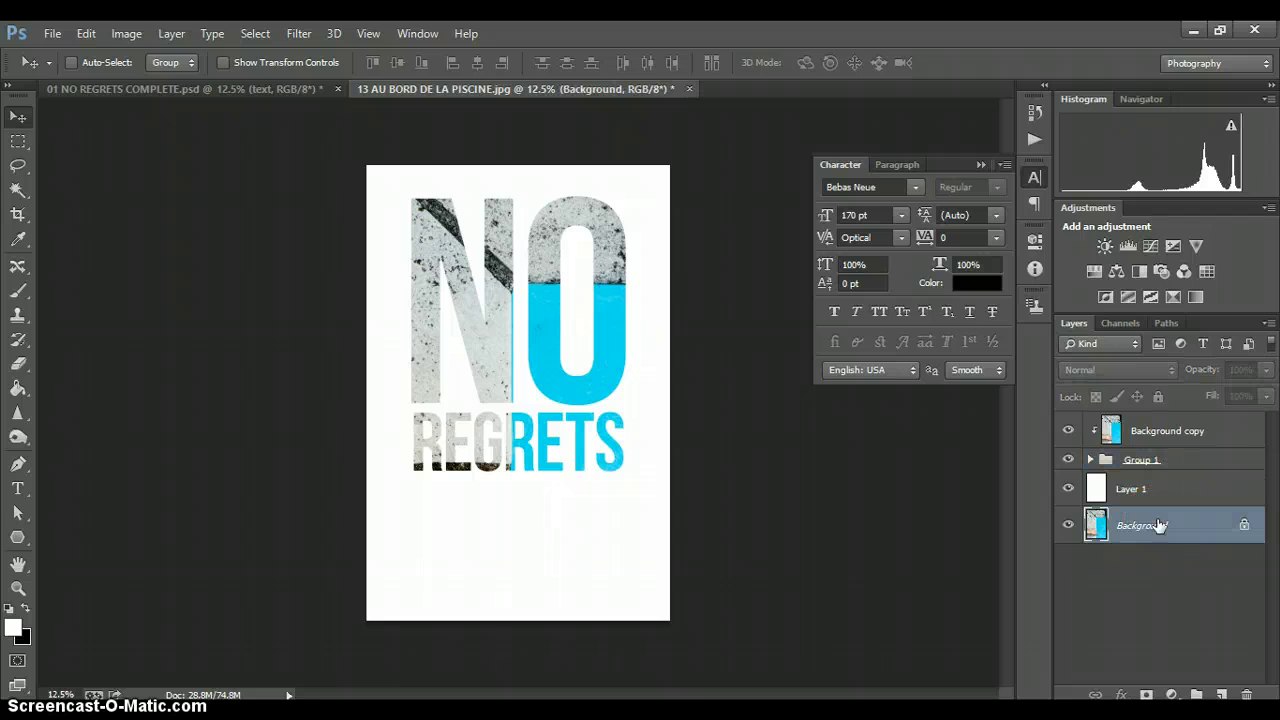
pyautogui.click(1168, 431)
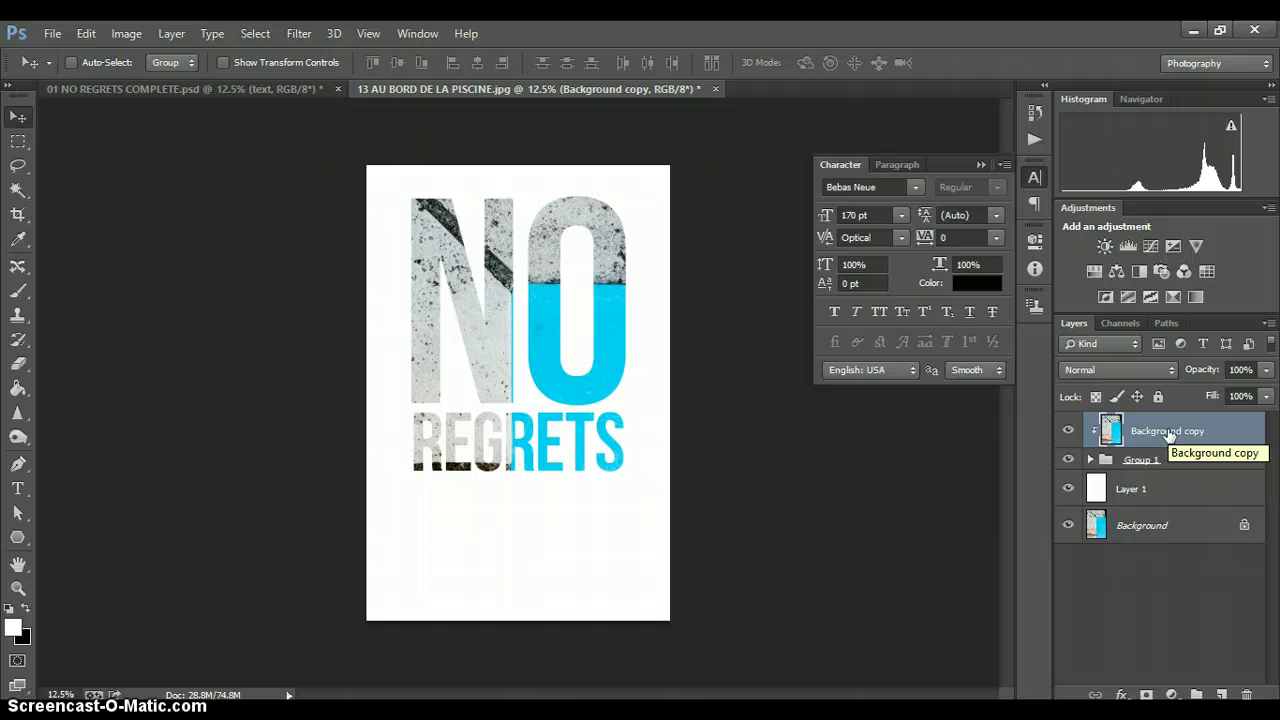
pyautogui.rightClick(1168, 431)
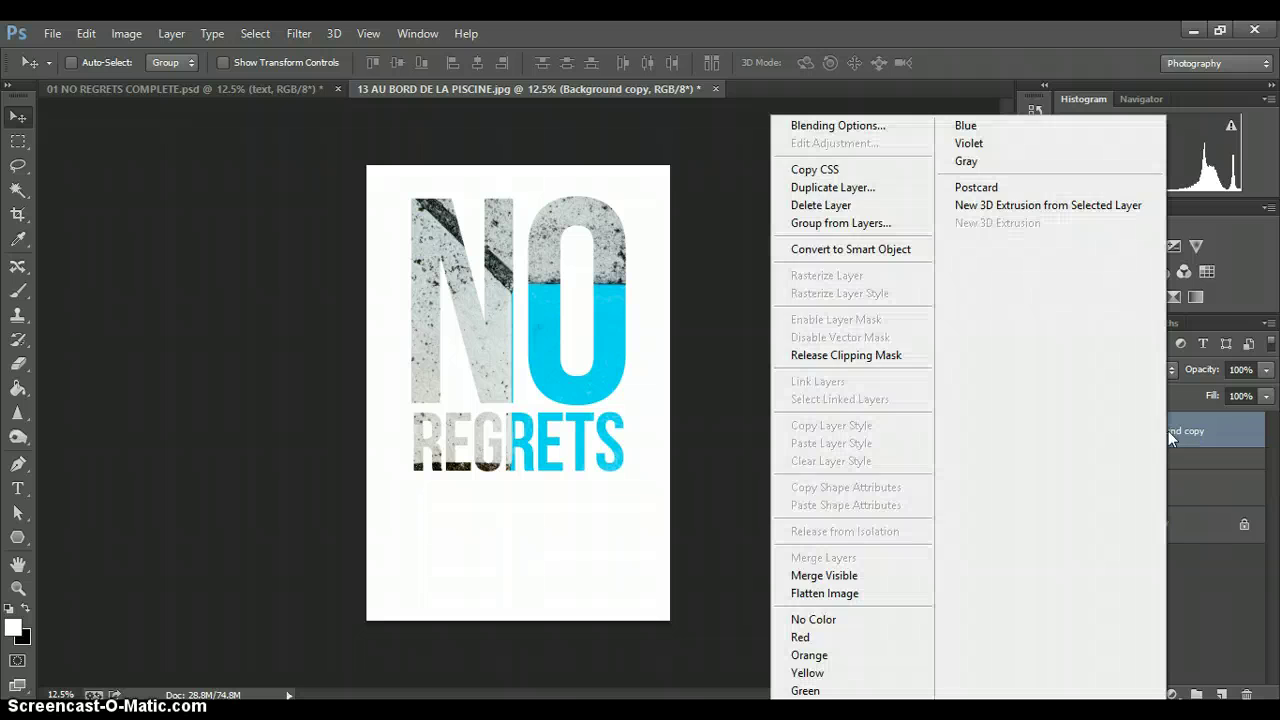
pyautogui.click(855, 188)
pyautogui.press('Return')
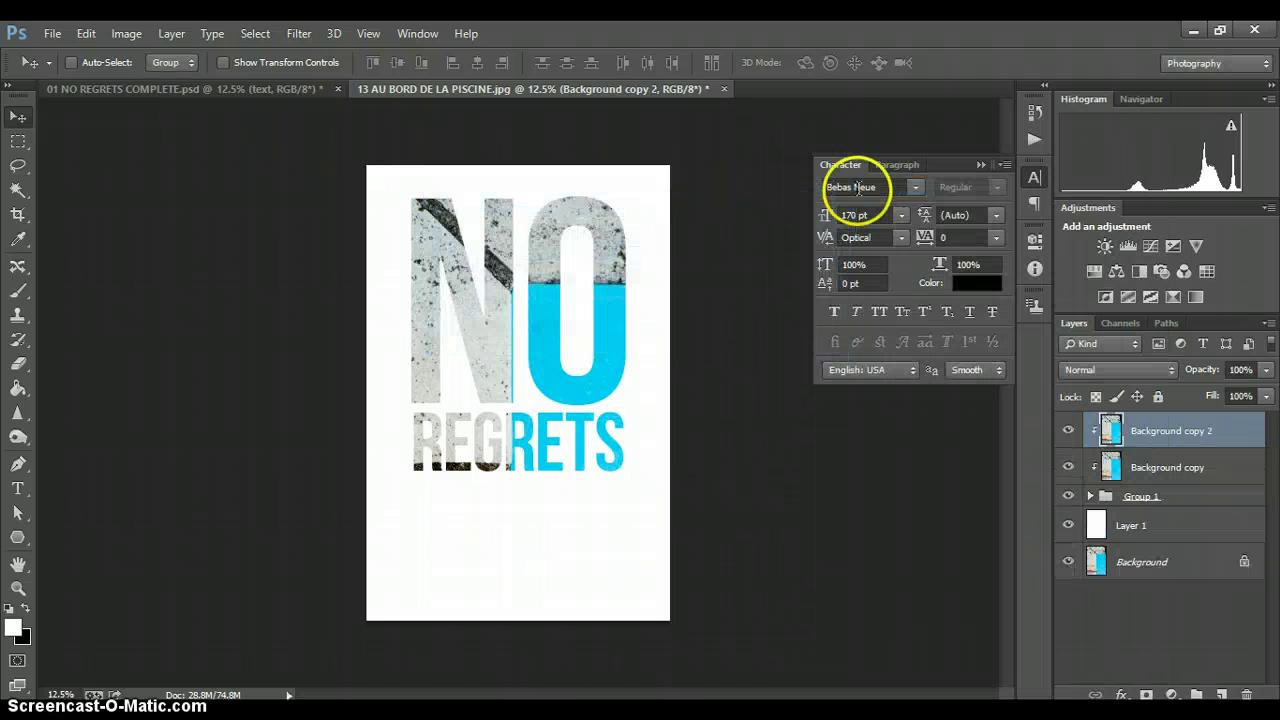
pyautogui.rightClick(1150, 431)
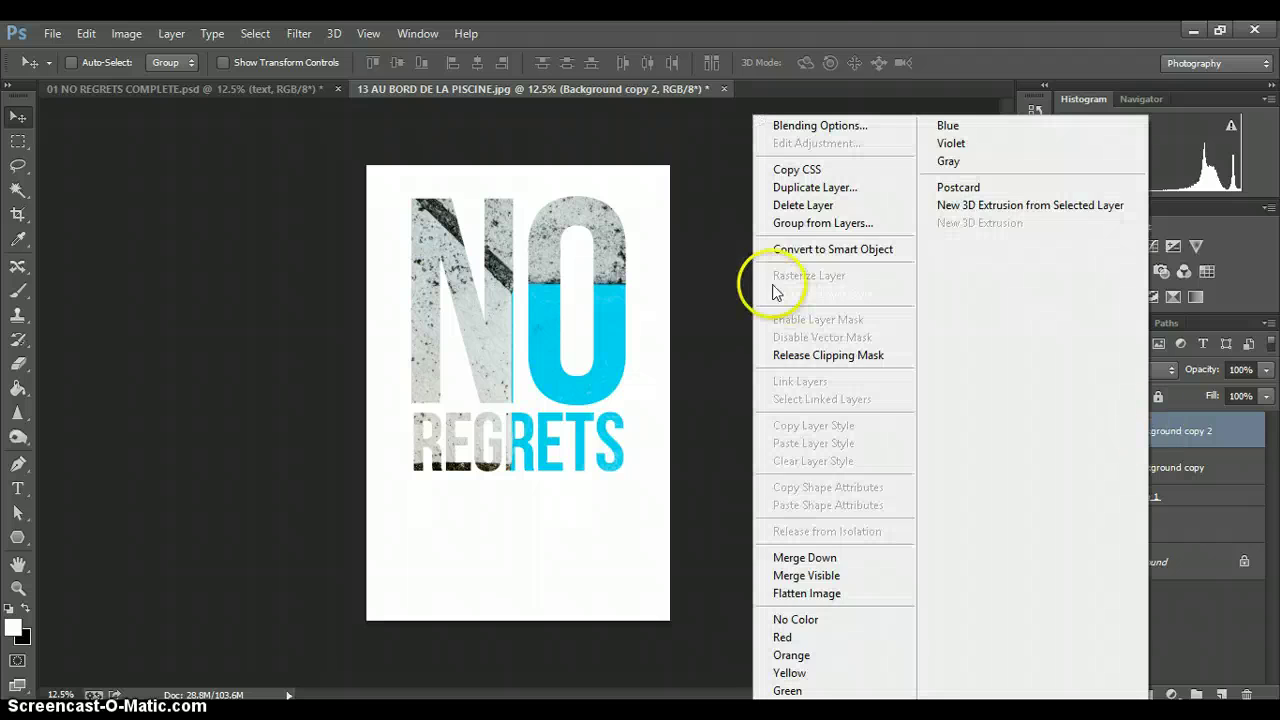
pyautogui.click(815, 352)
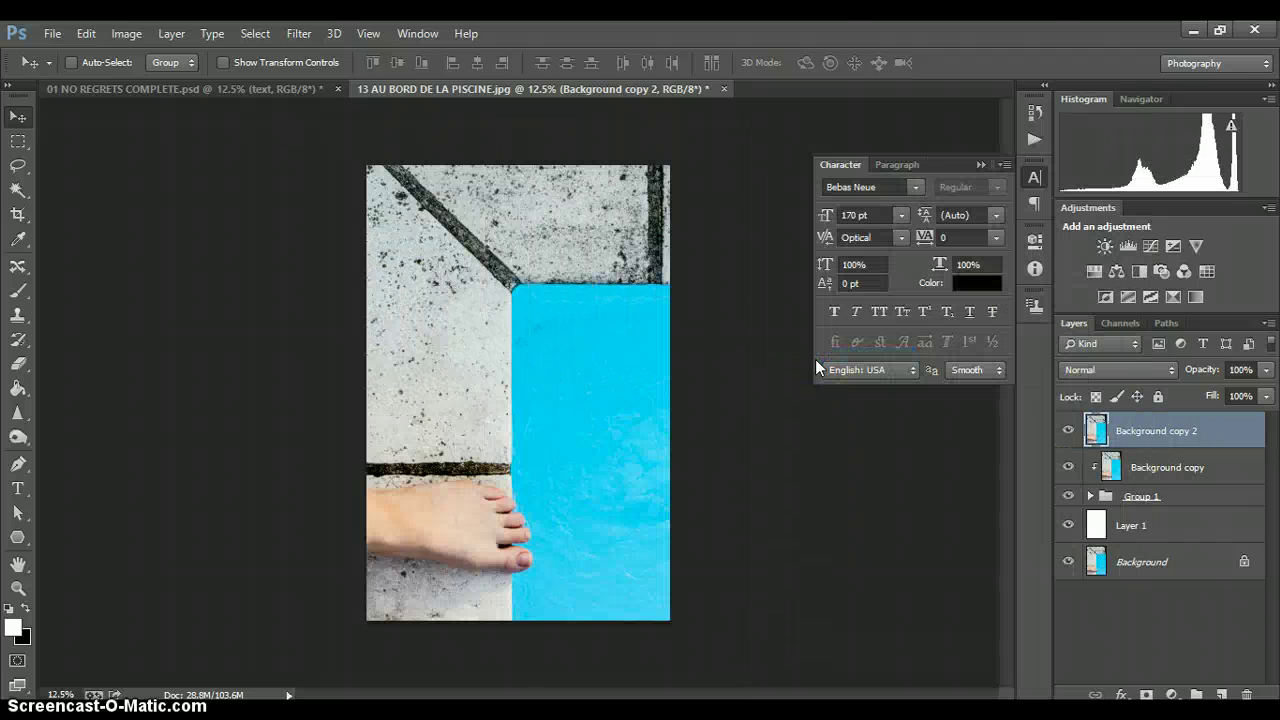
# - Scale the unclipped photo duplicate down to a small thumbnail and place it below the word REGRETS
pyautogui.click(383, 340)
pyautogui.hotkey('ctrl', 't')
pyautogui.click(376, 272)
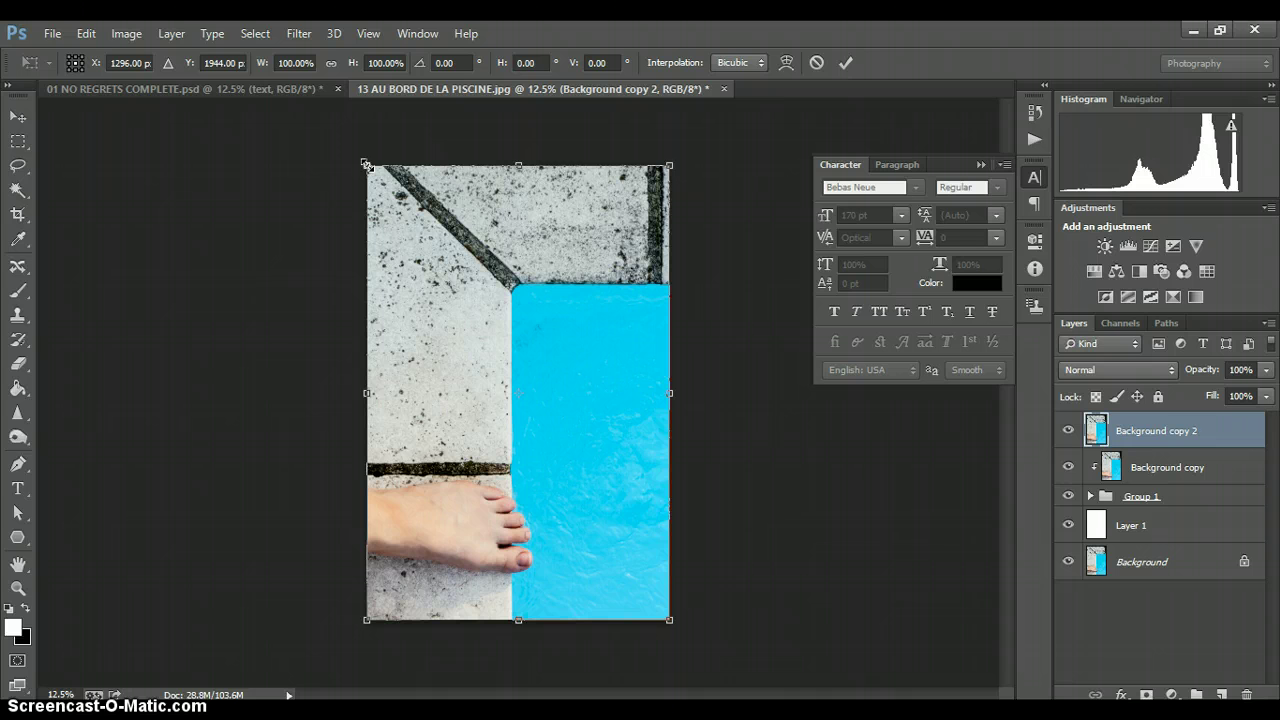
pyautogui.moveTo(366, 166); pyautogui.dragTo(528, 537)
pyautogui.press('Return')
# - Rotate the small photo 90° counterclockwise and align it to the horizontal centre of the canvas
pyautogui.hotkey('ctrl', 't')
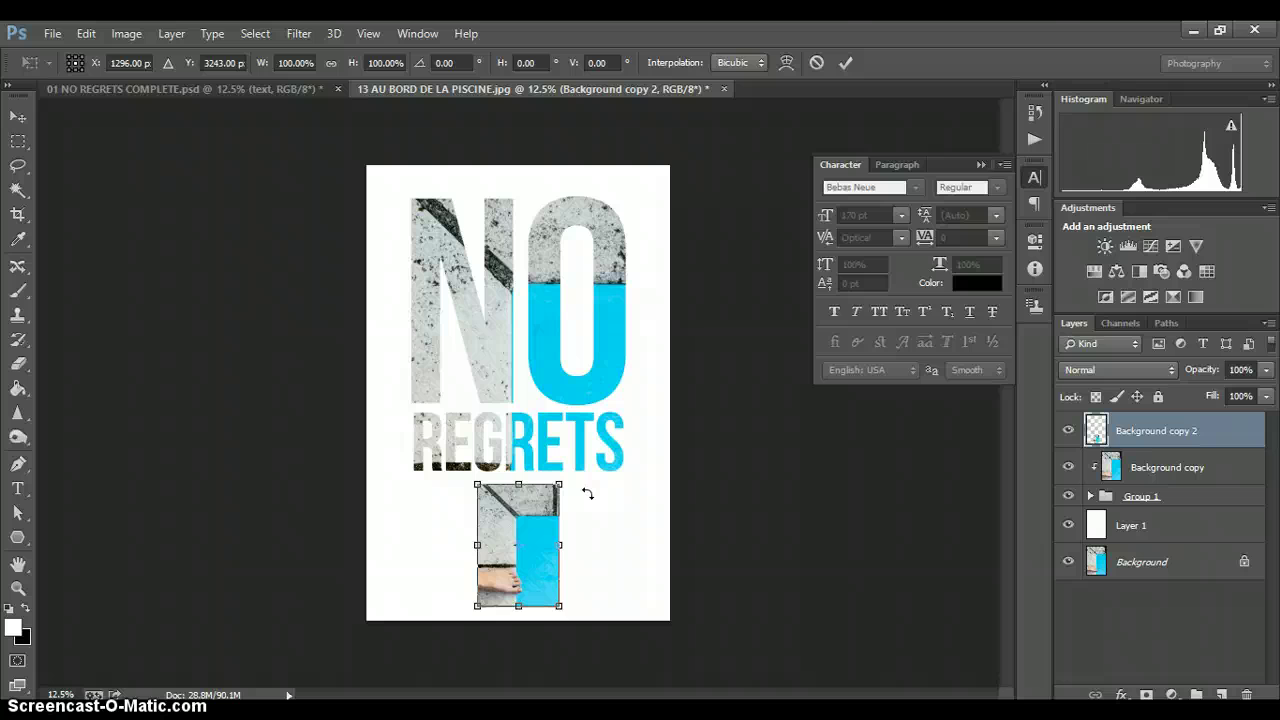
pyautogui.moveTo(587, 493); pyautogui.dragTo(485, 507)
pyautogui.press('Return')
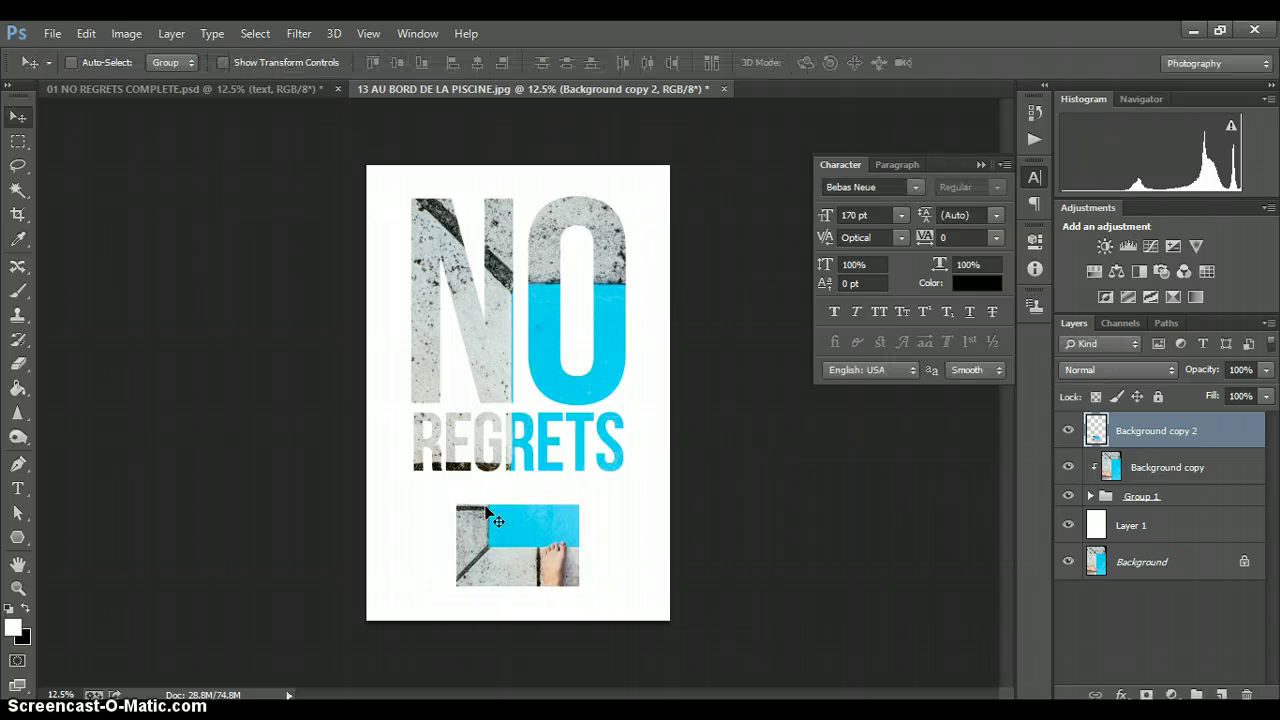
pyautogui.hotkey('ctrl', 'a')
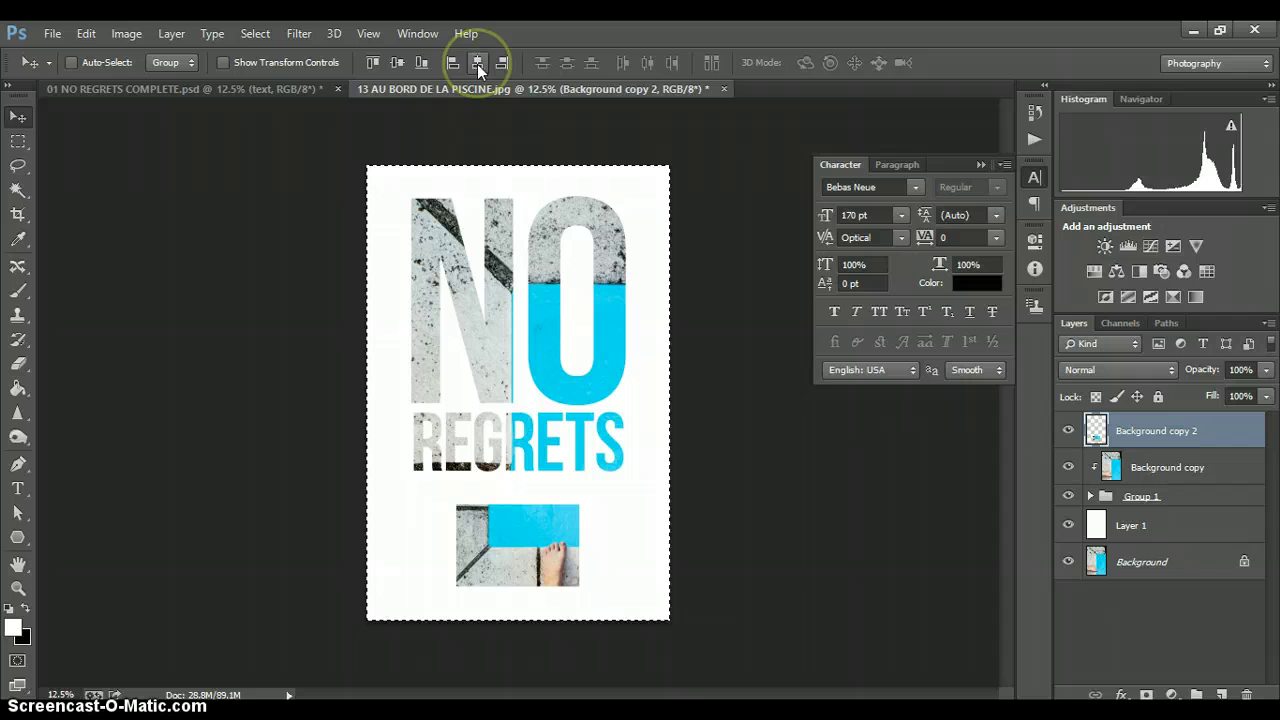
pyautogui.click(621, 414)
pyautogui.hotkey('ctrl', 'd')
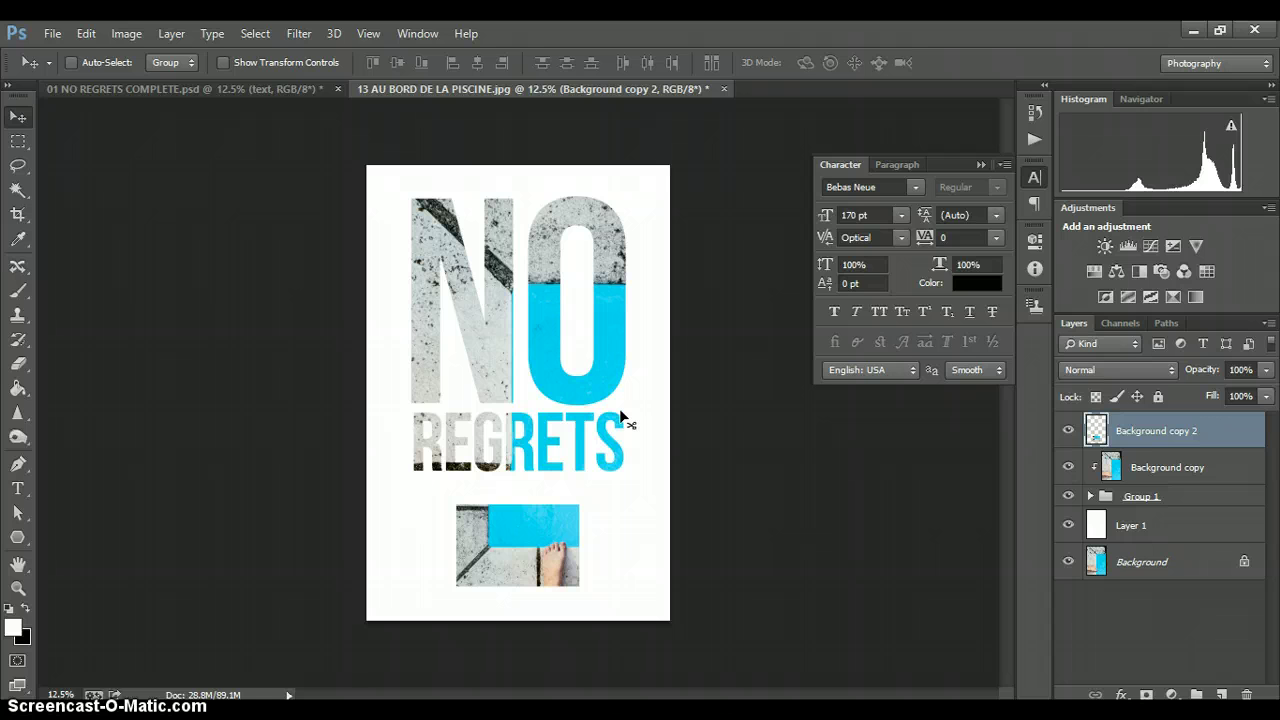
# - Compare the new poster's lettering, margins and small photo with the finished version in 01 NO REGRETS COMPLETE.psd
pyautogui.click(242, 93)
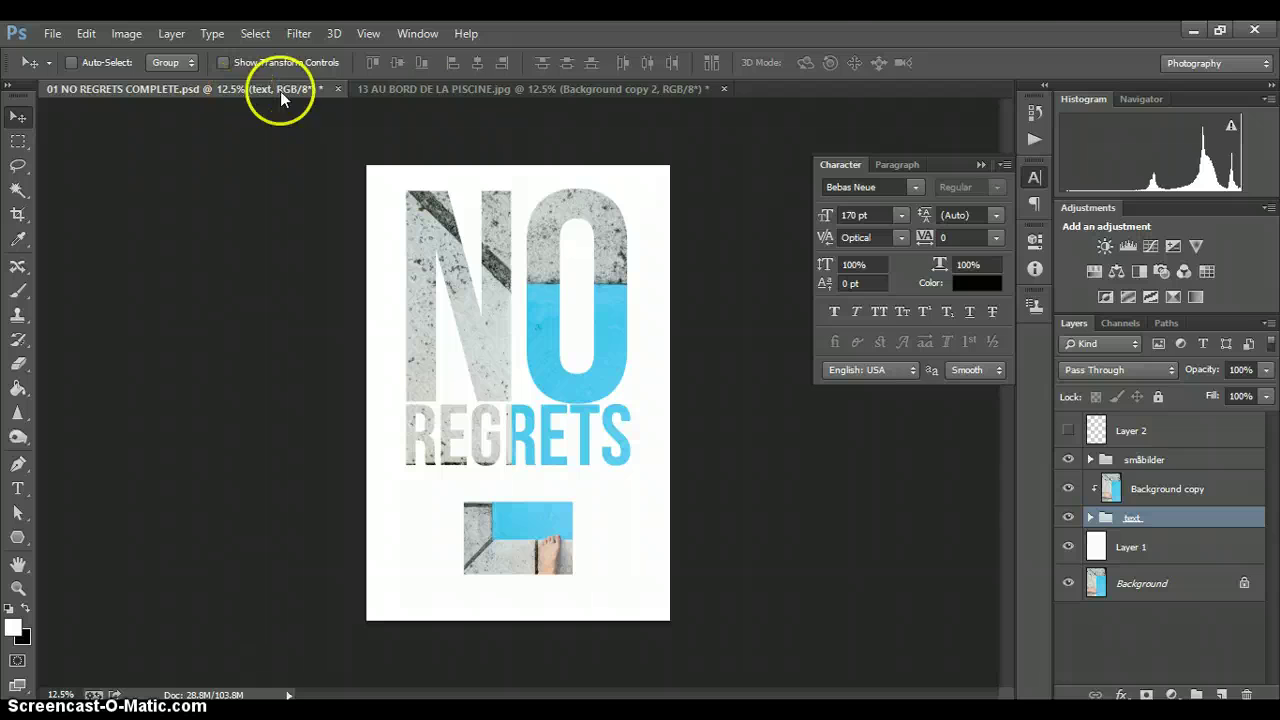
pyautogui.click(535, 91)
pyautogui.click(149, 90)
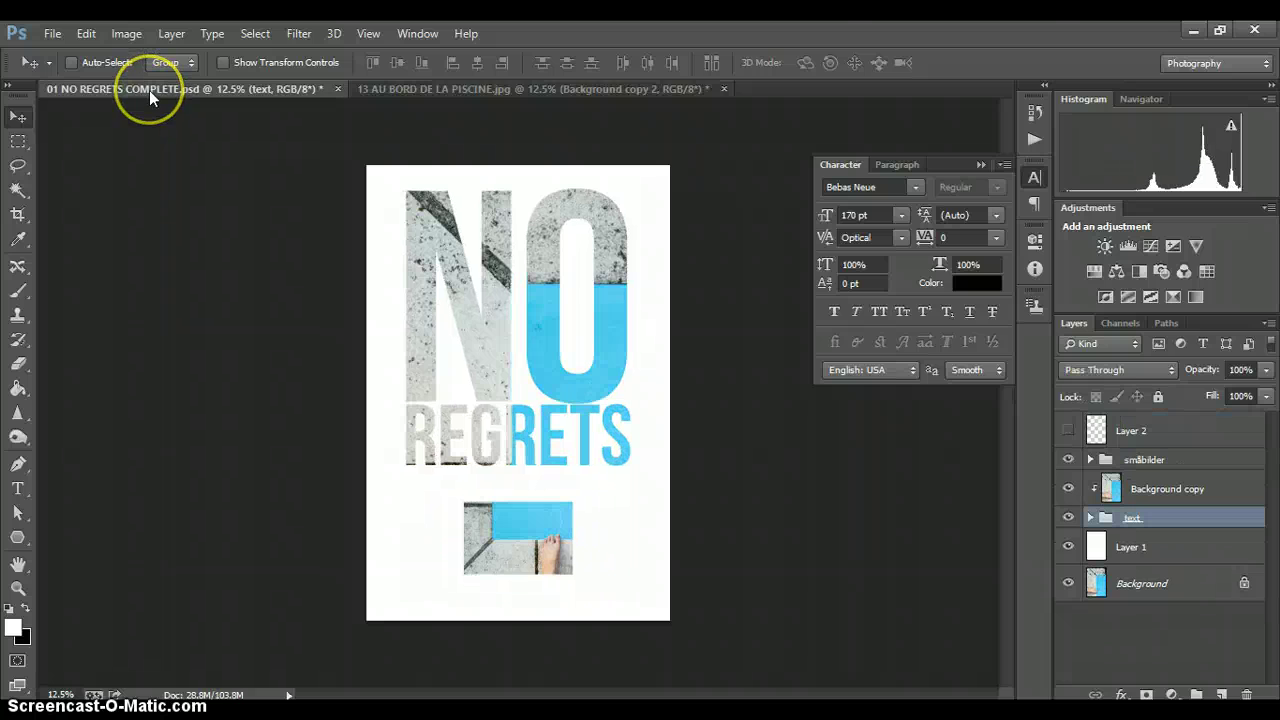
pyautogui.click(497, 87)
pyautogui.click(1076, 400)
pyautogui.click(968, 418)
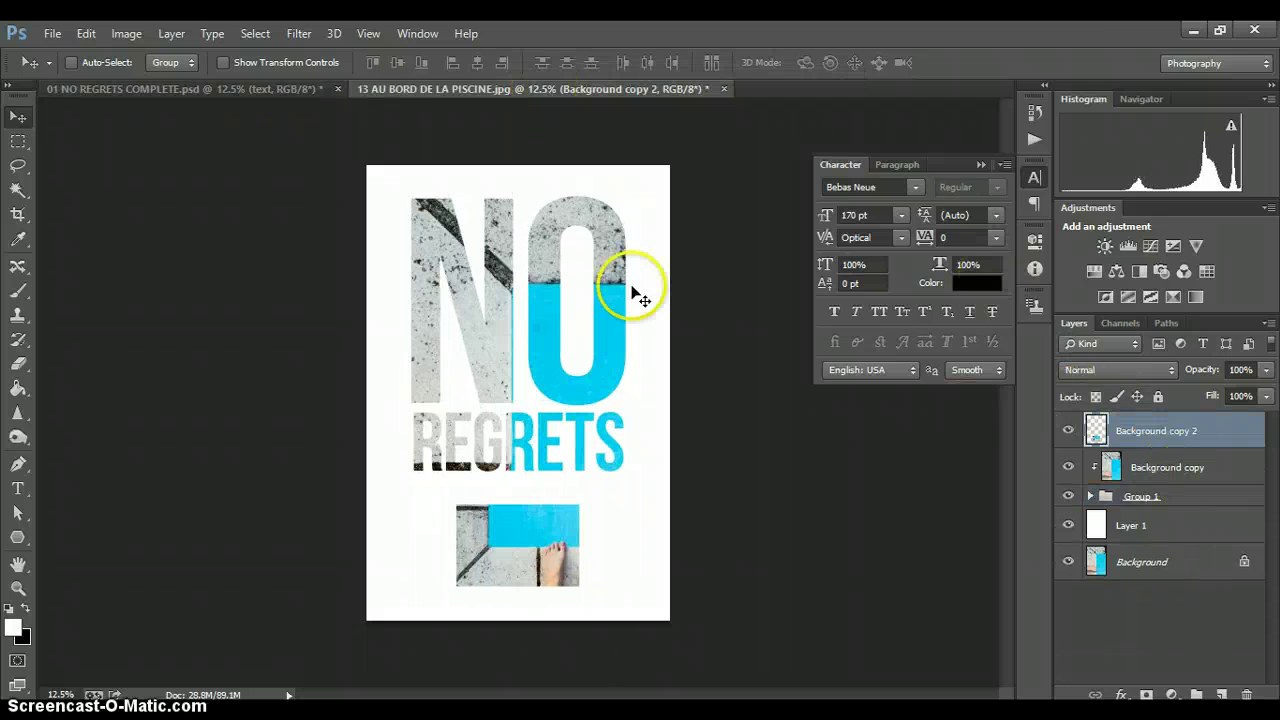
pyautogui.click(198, 89)
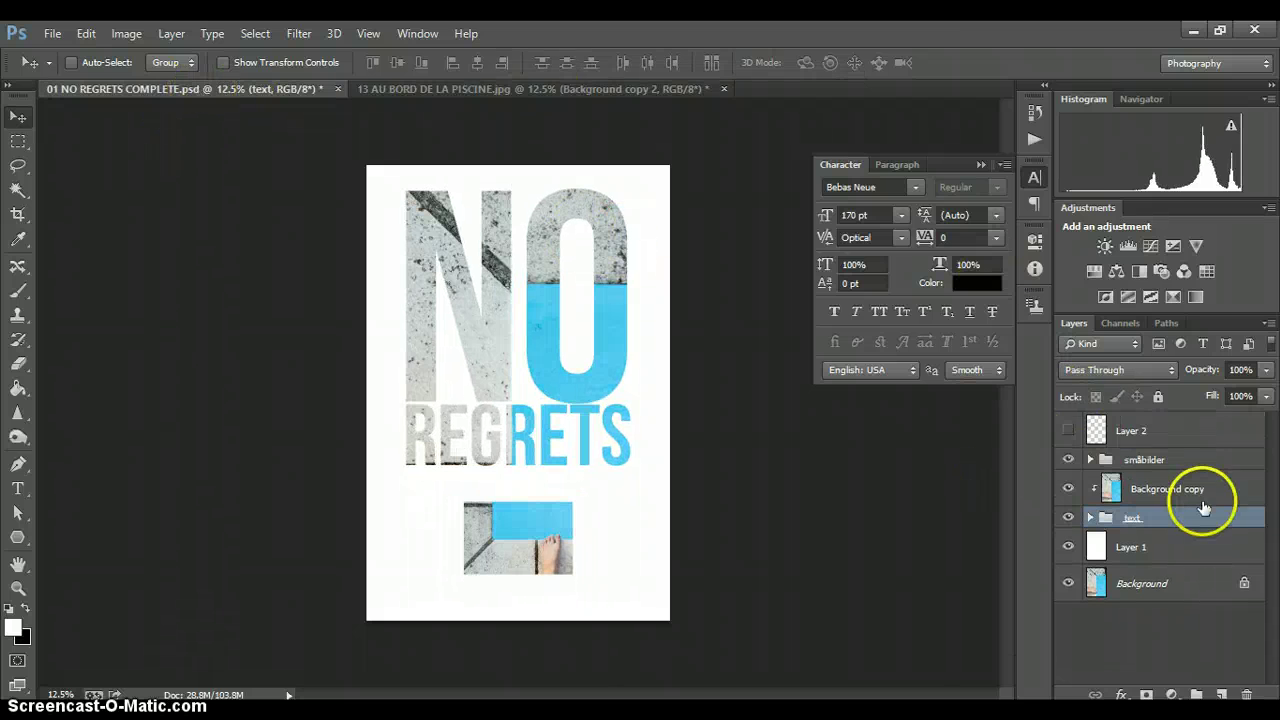
pyautogui.click(1165, 494)
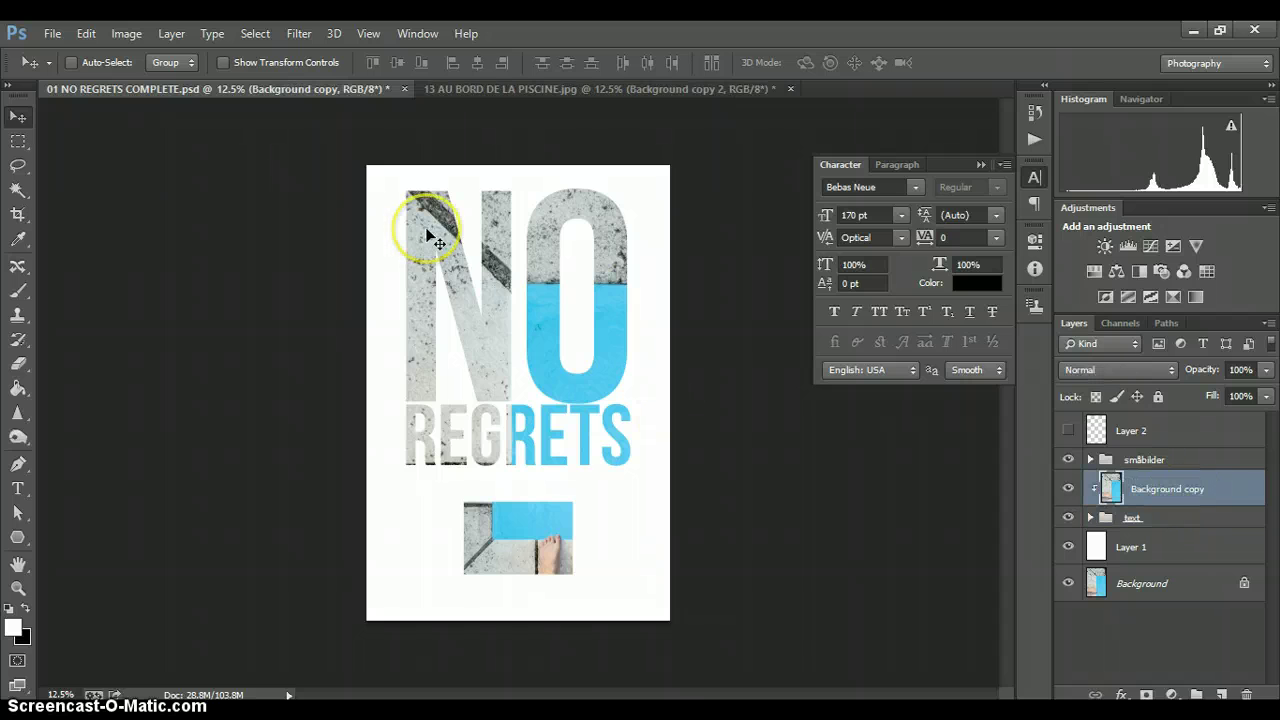
pyautogui.moveTo(430, 237); pyautogui.dragTo(744, 383)
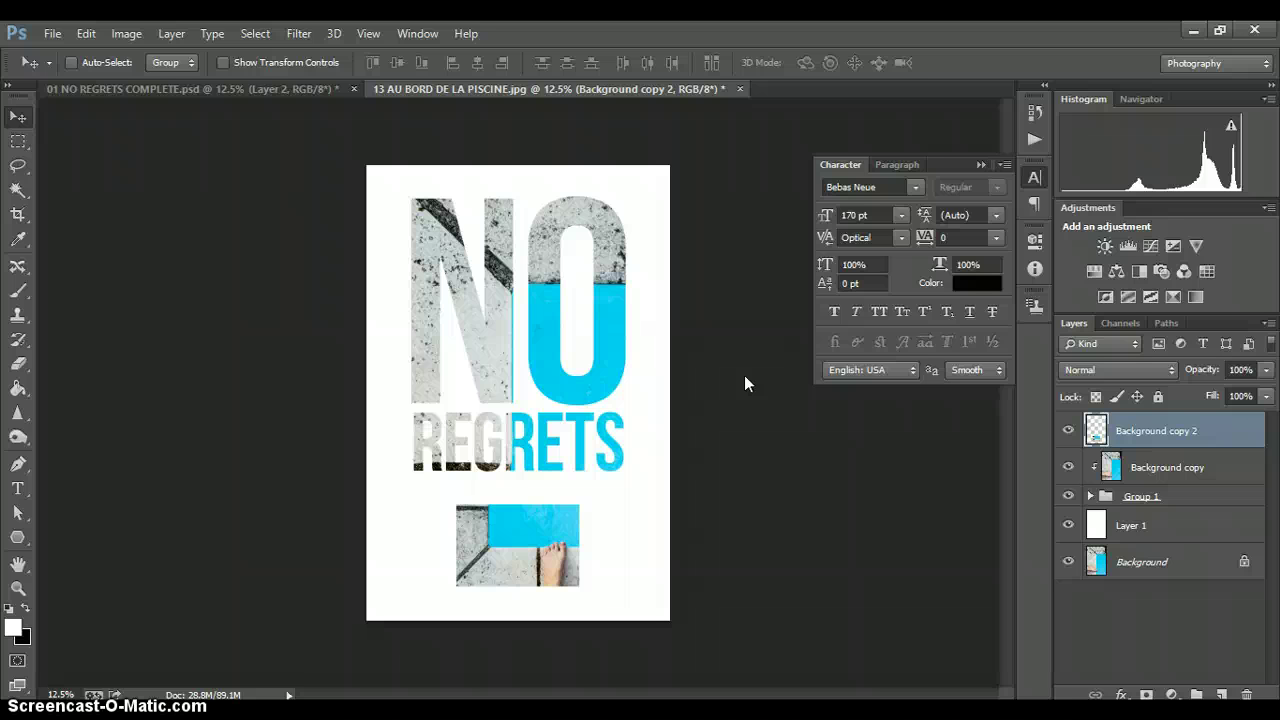
# - Resize the poster image to 700 pixels wide at a resolution of 72 pixels/inch, keeping its proportions
pyautogui.hotkey('ctrl', 'alt', 'i')
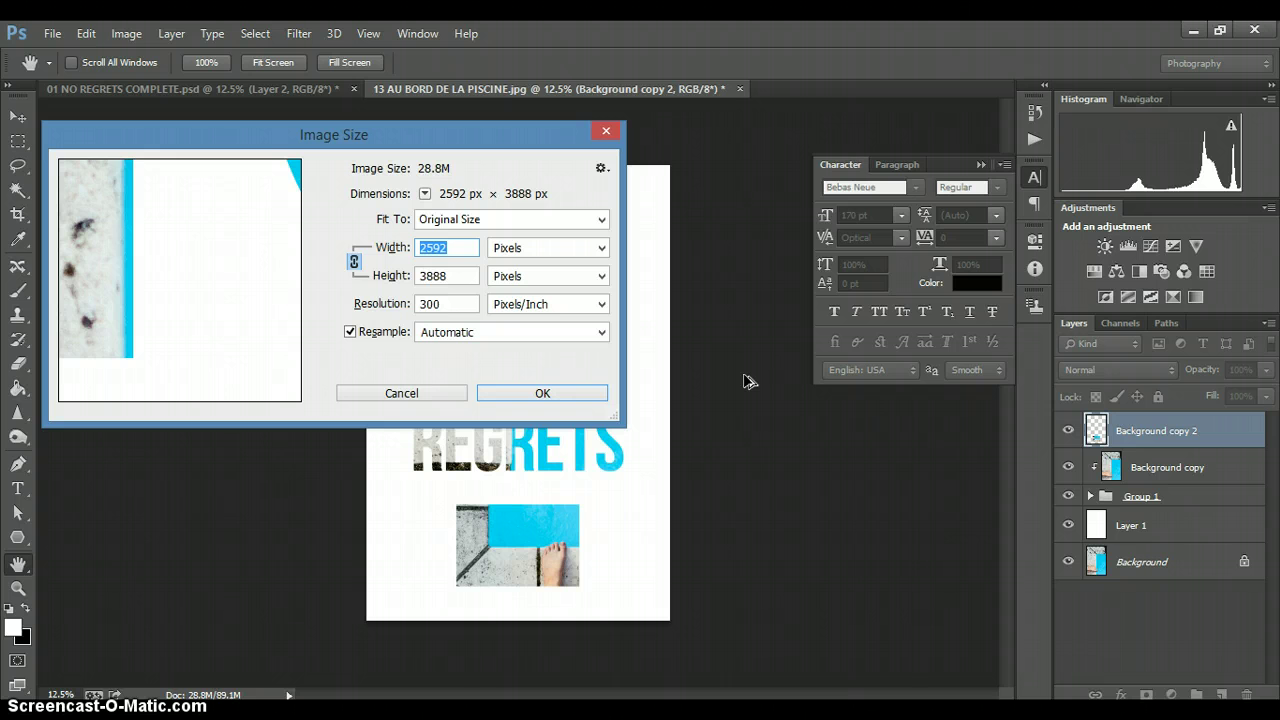
pyautogui.write('700')
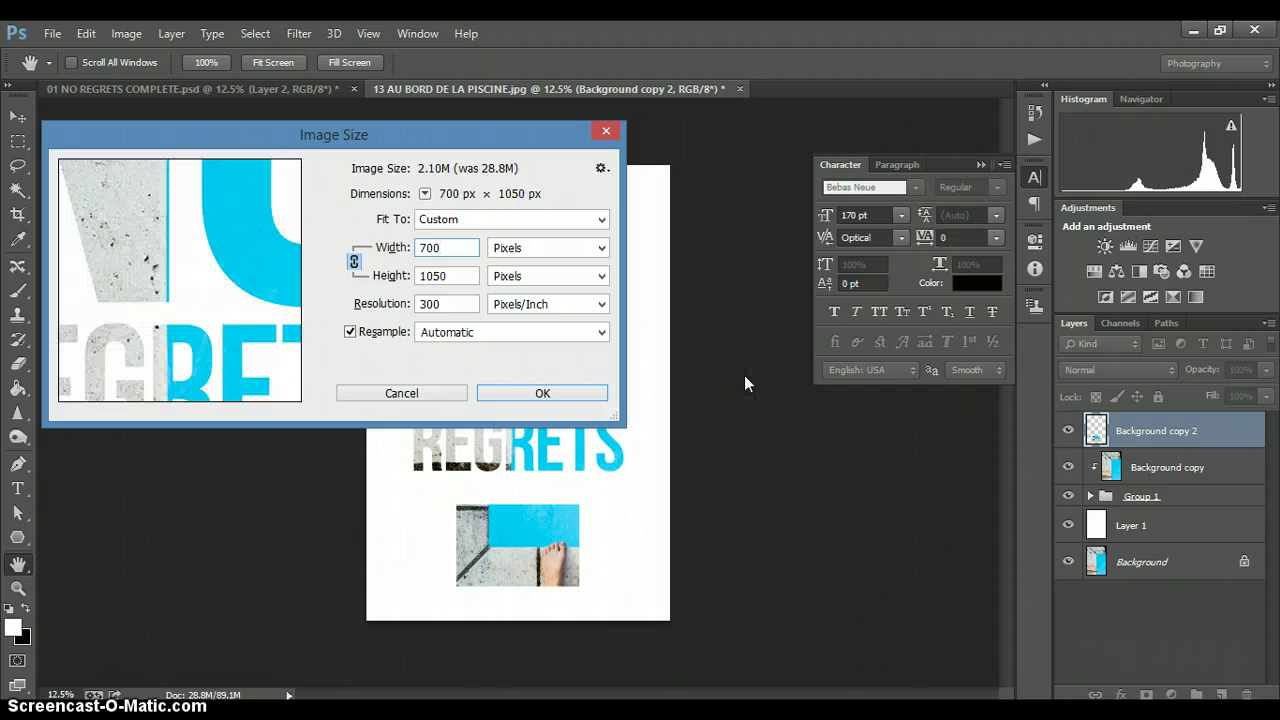
pyautogui.doubleClick(435, 305)
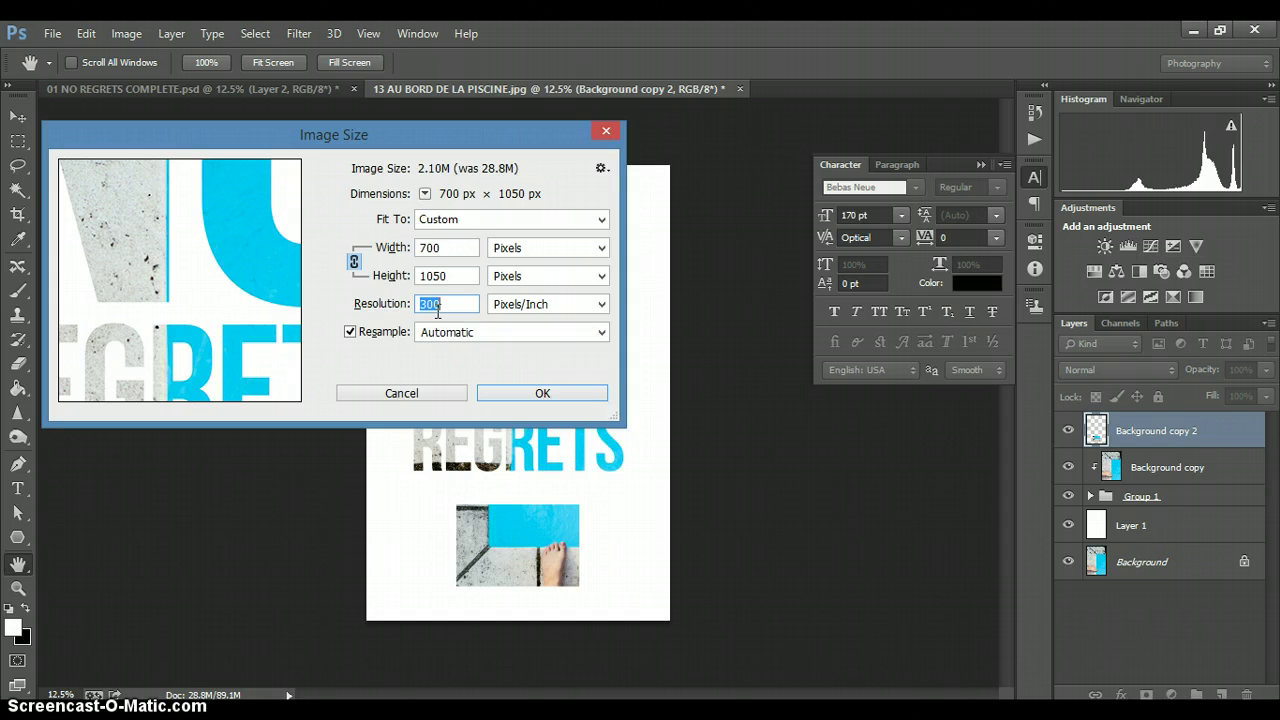
pyautogui.write('72')
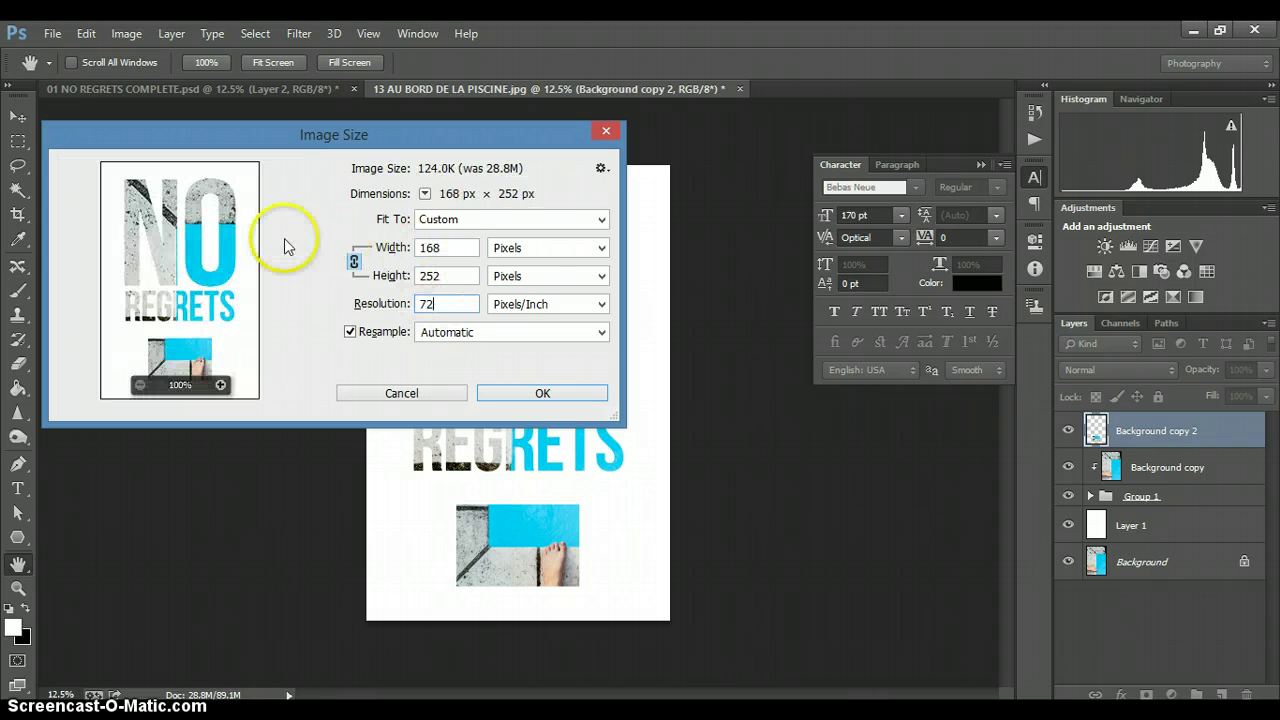
pyautogui.click(436, 250)
pyautogui.doubleClick(436, 250)
pyautogui.write('700')
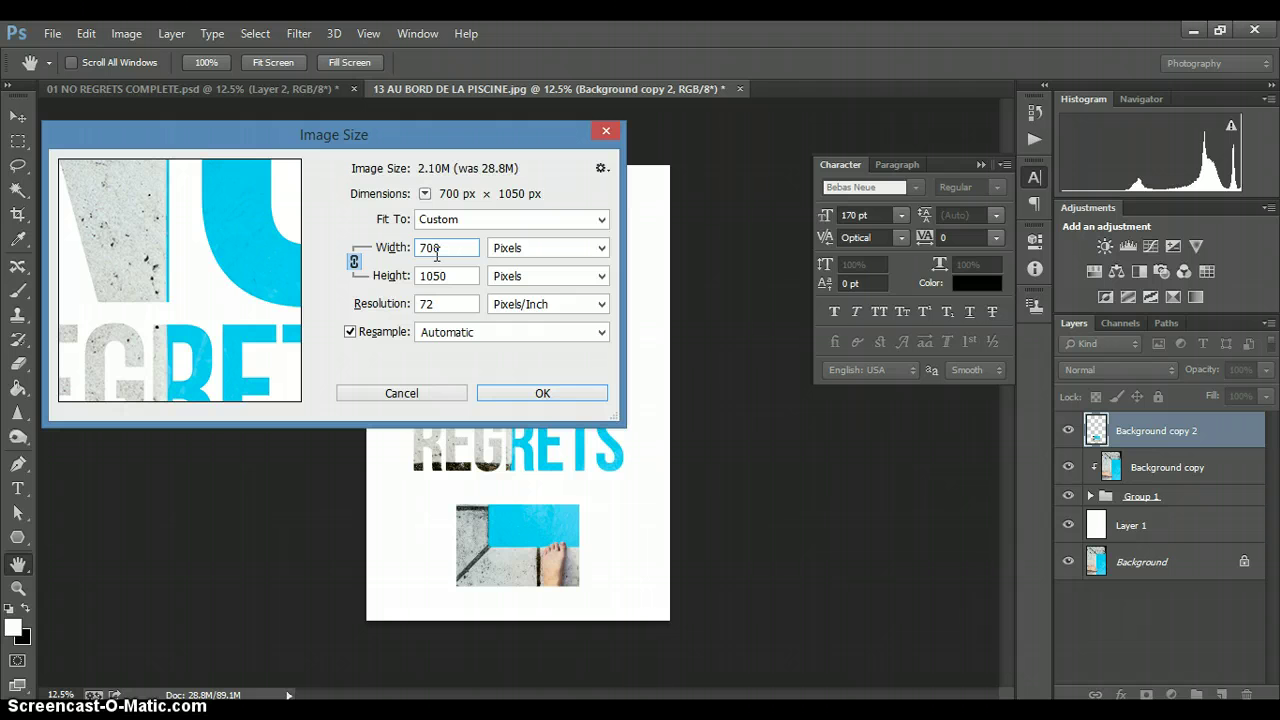
pyautogui.click(530, 393)
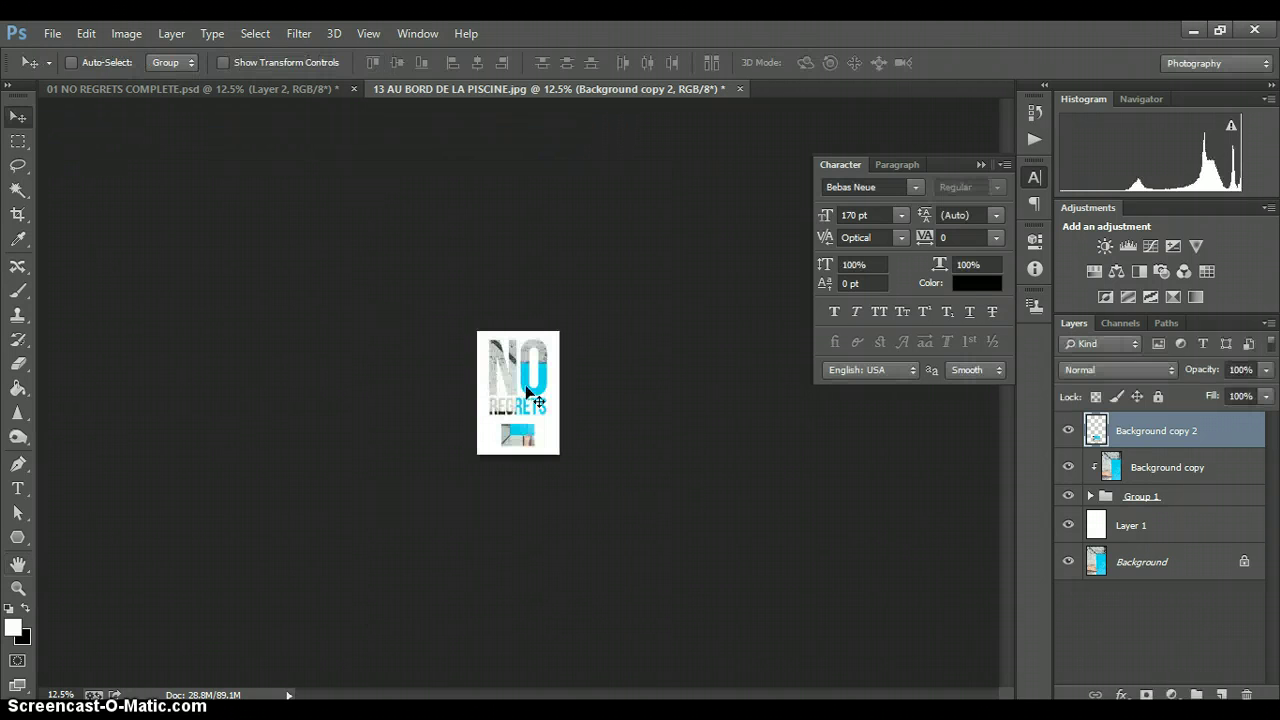
# - Inspect the resized poster's lettering and small photo at 100% magnification
pyautogui.click(18, 588)
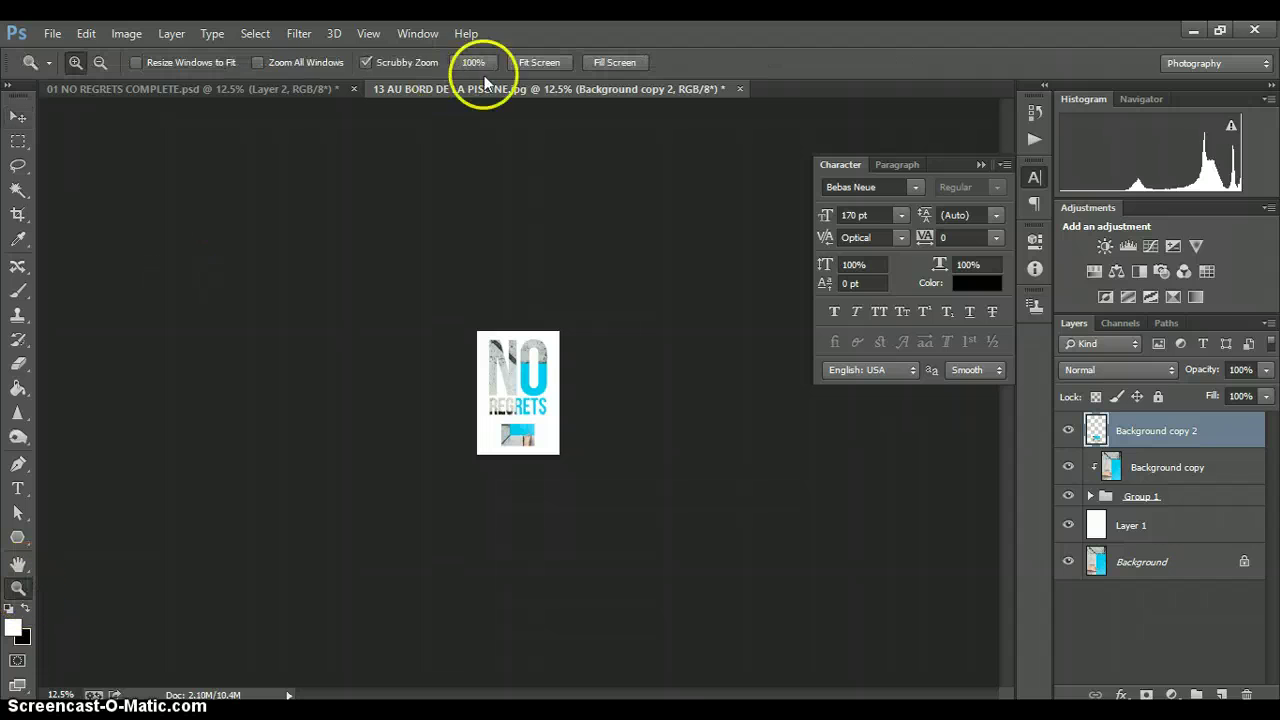
pyautogui.click(474, 63)
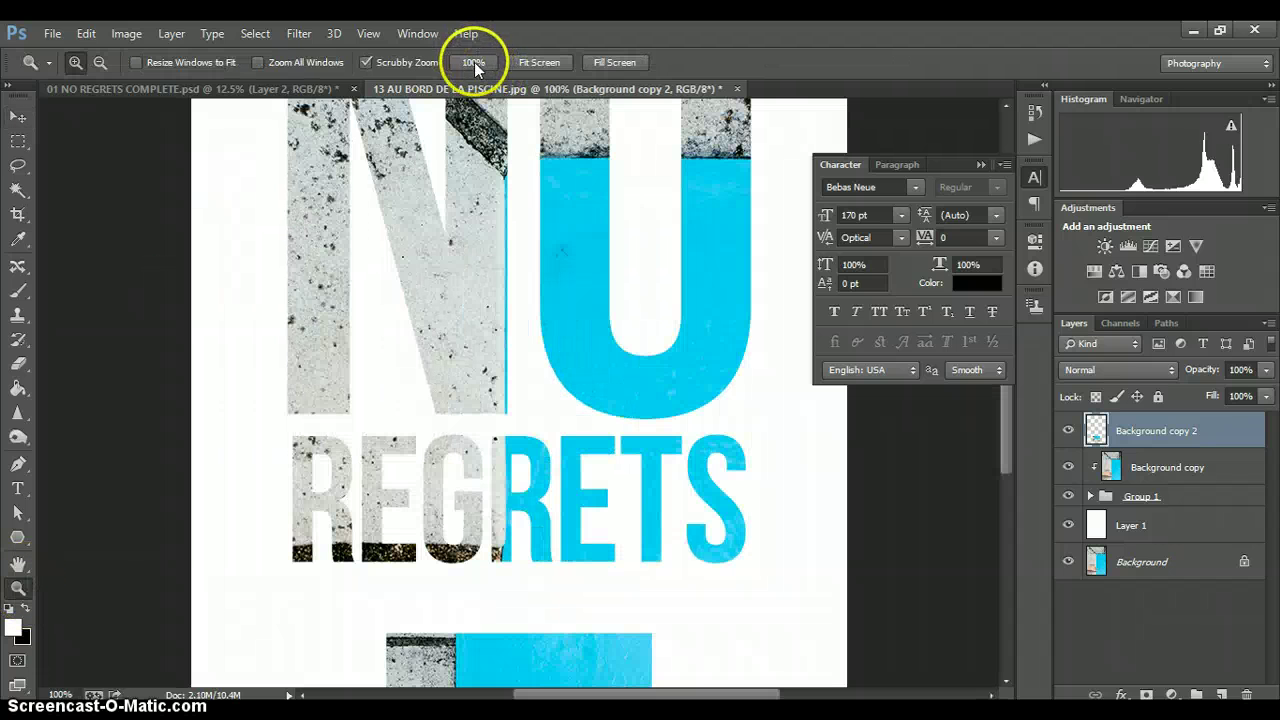
pyautogui.scroll(4, 313, 287)
pyautogui.scroll(-6, 313, 287)
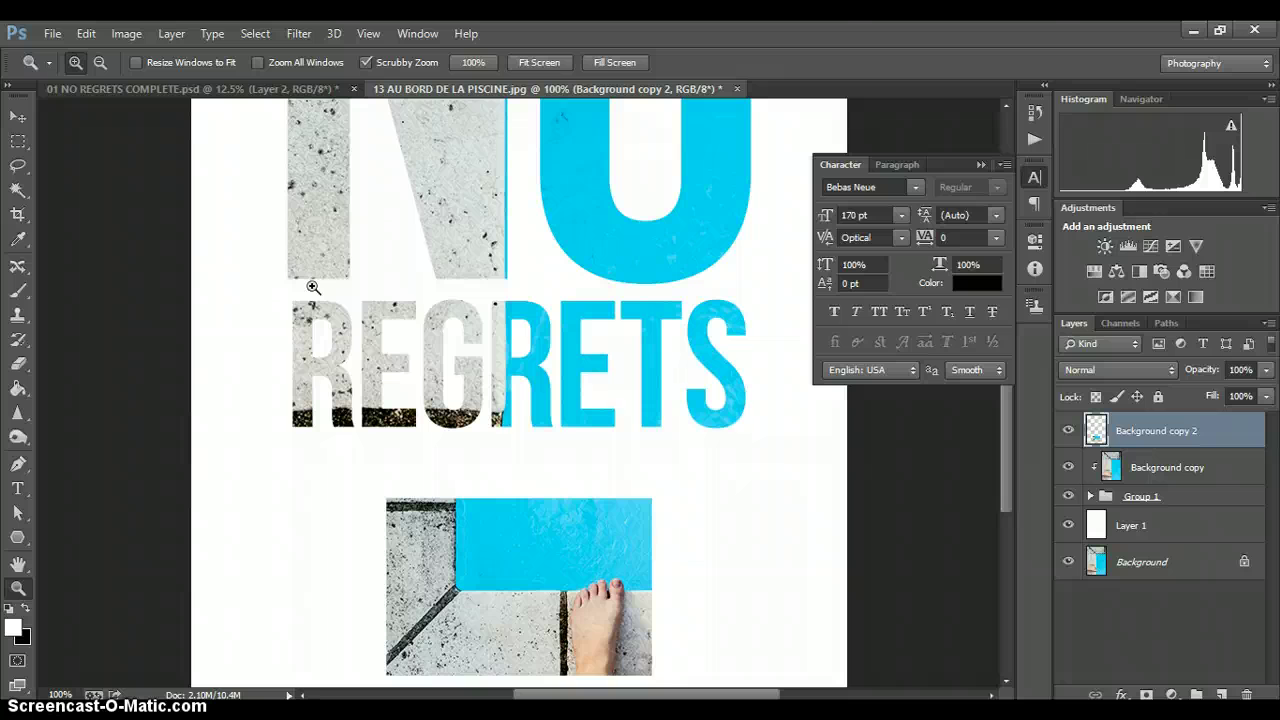
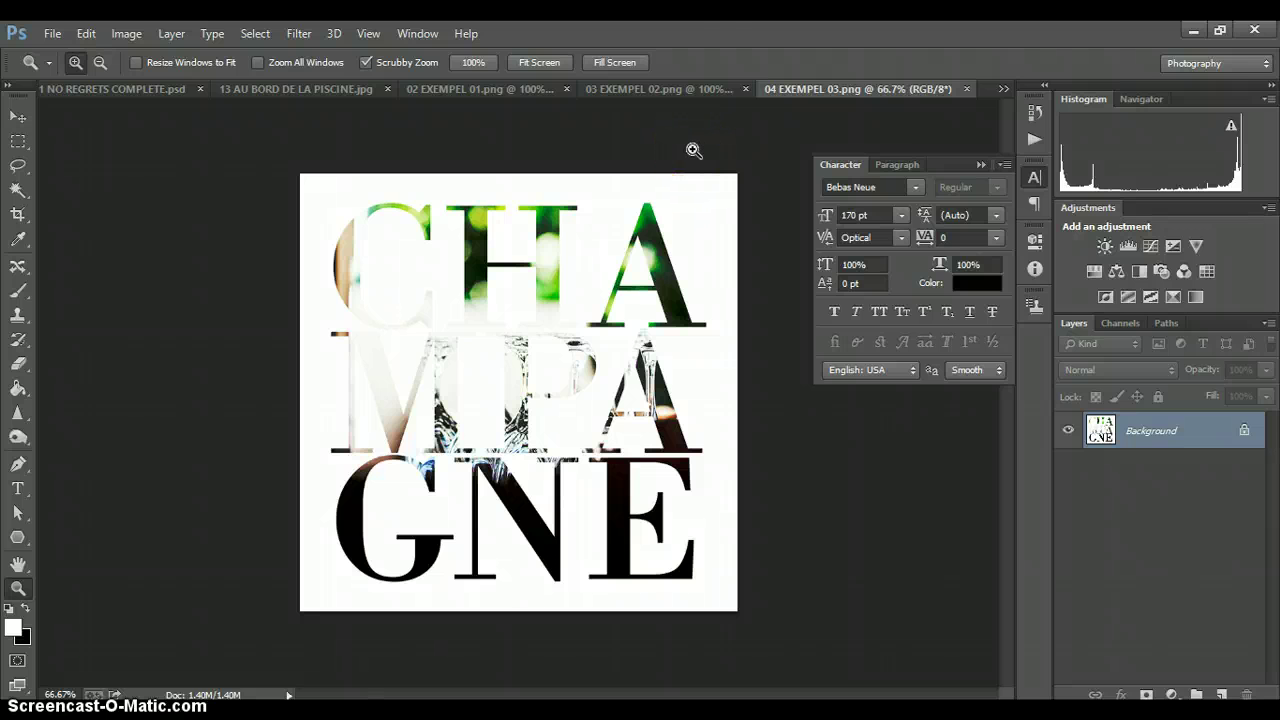
# - Examine the photo-filled lettering in 03 EXEMPEL 02.png and 02 EXEMPEL 01.png, and return to the poster in 13 AU BORD DE LA PISCINE.jpg
pyautogui.click(694, 91)
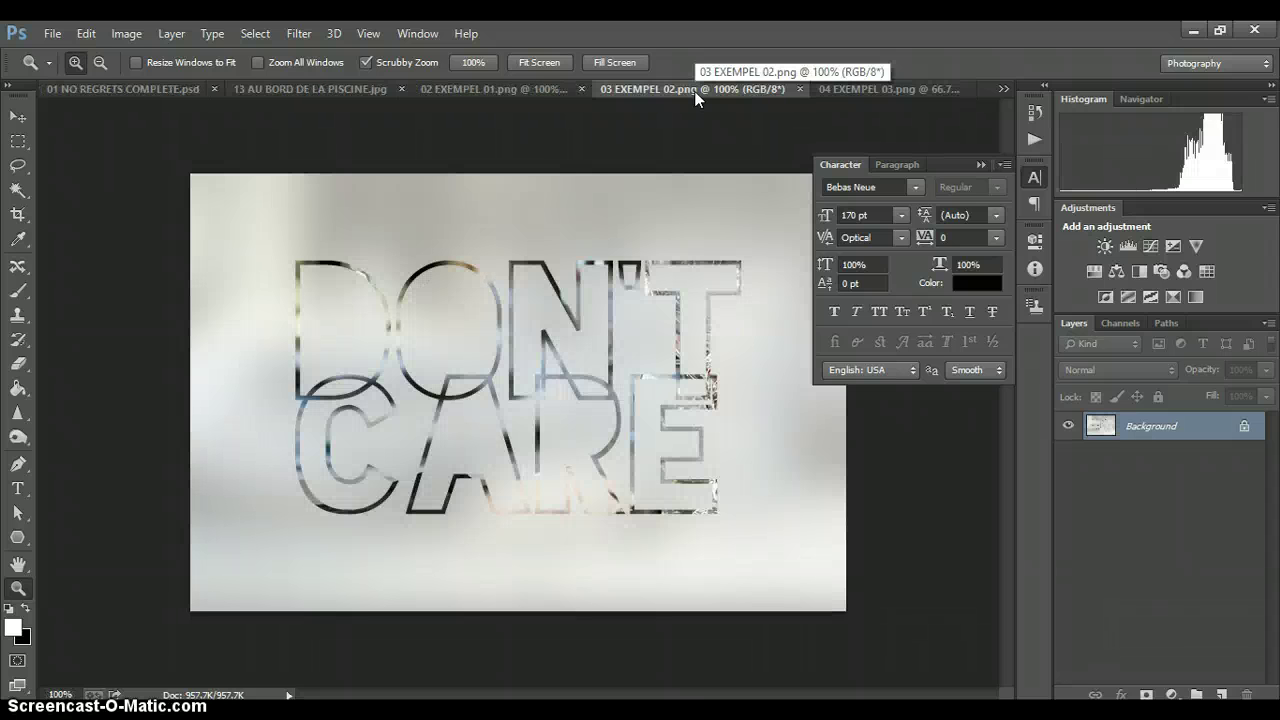
pyautogui.click(697, 92)
pyautogui.click(983, 166)
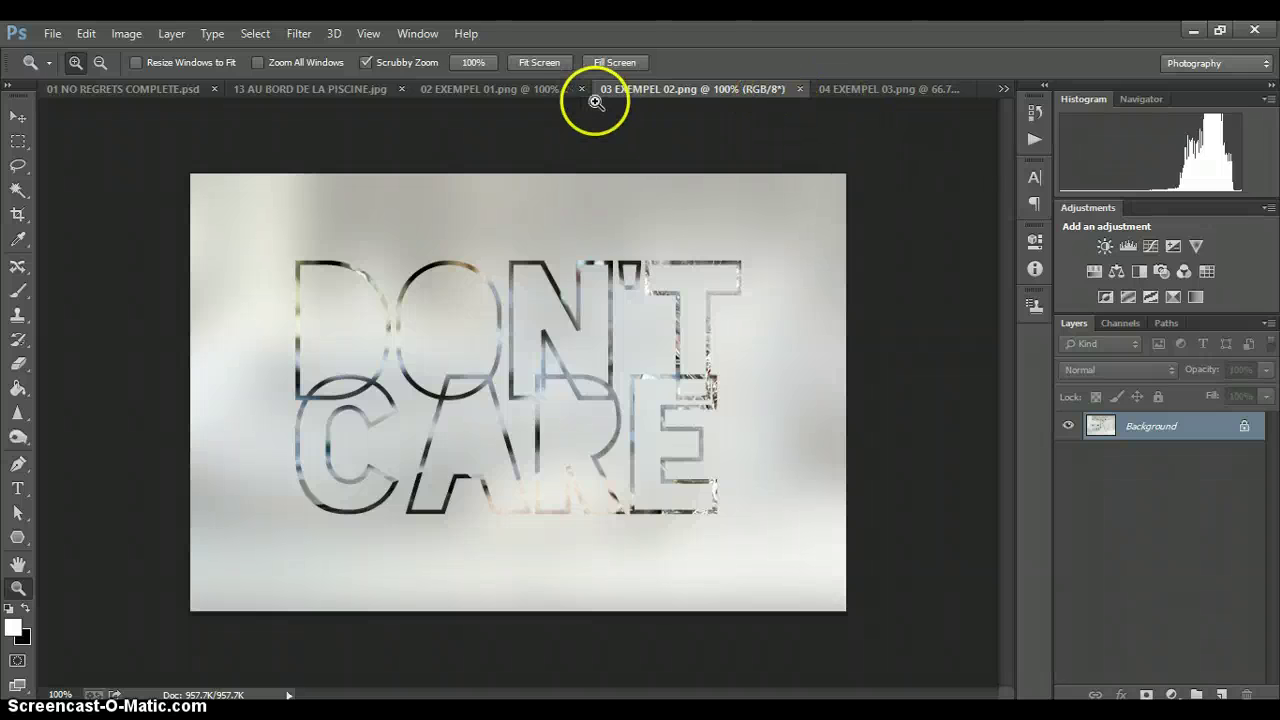
pyautogui.click(512, 90)
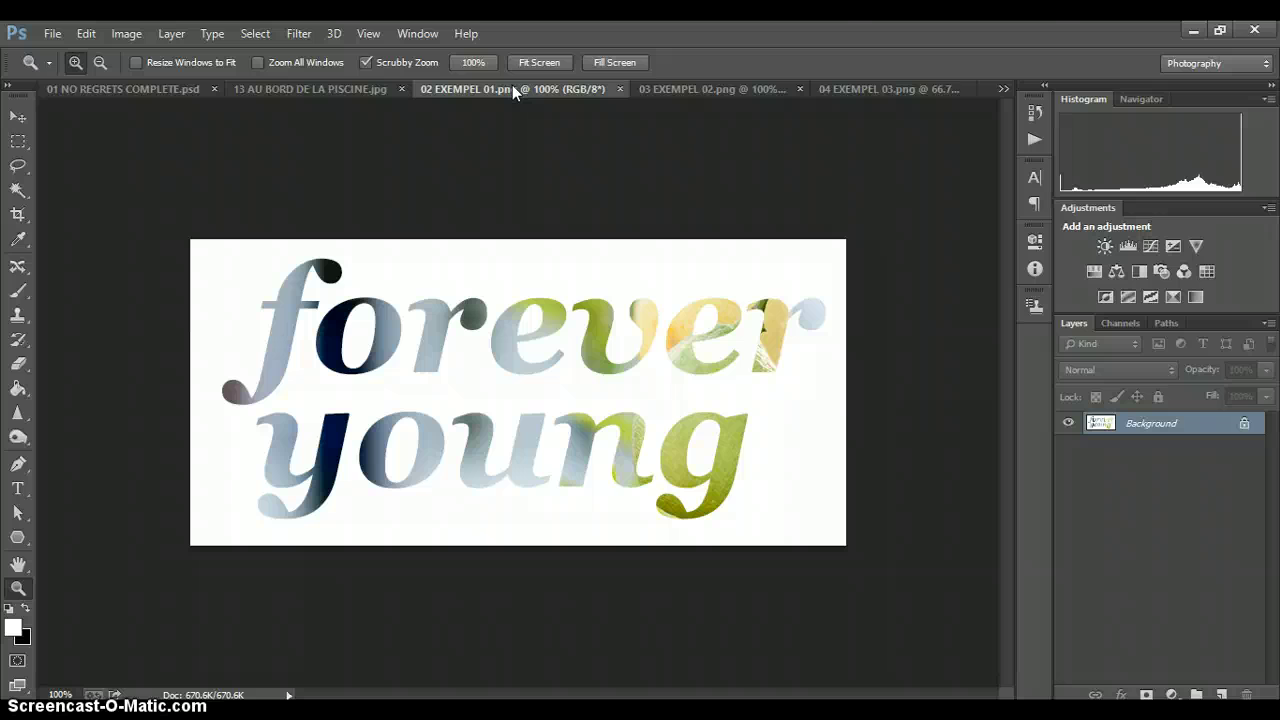
pyautogui.click(368, 89)
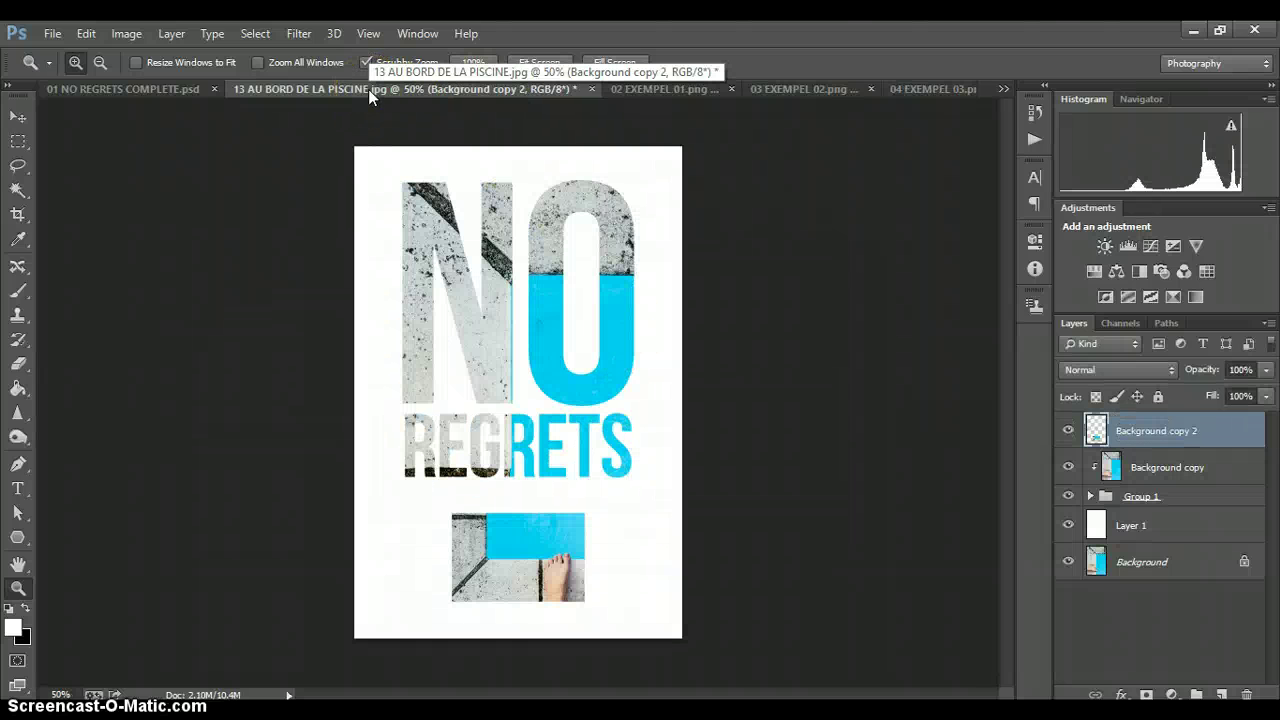